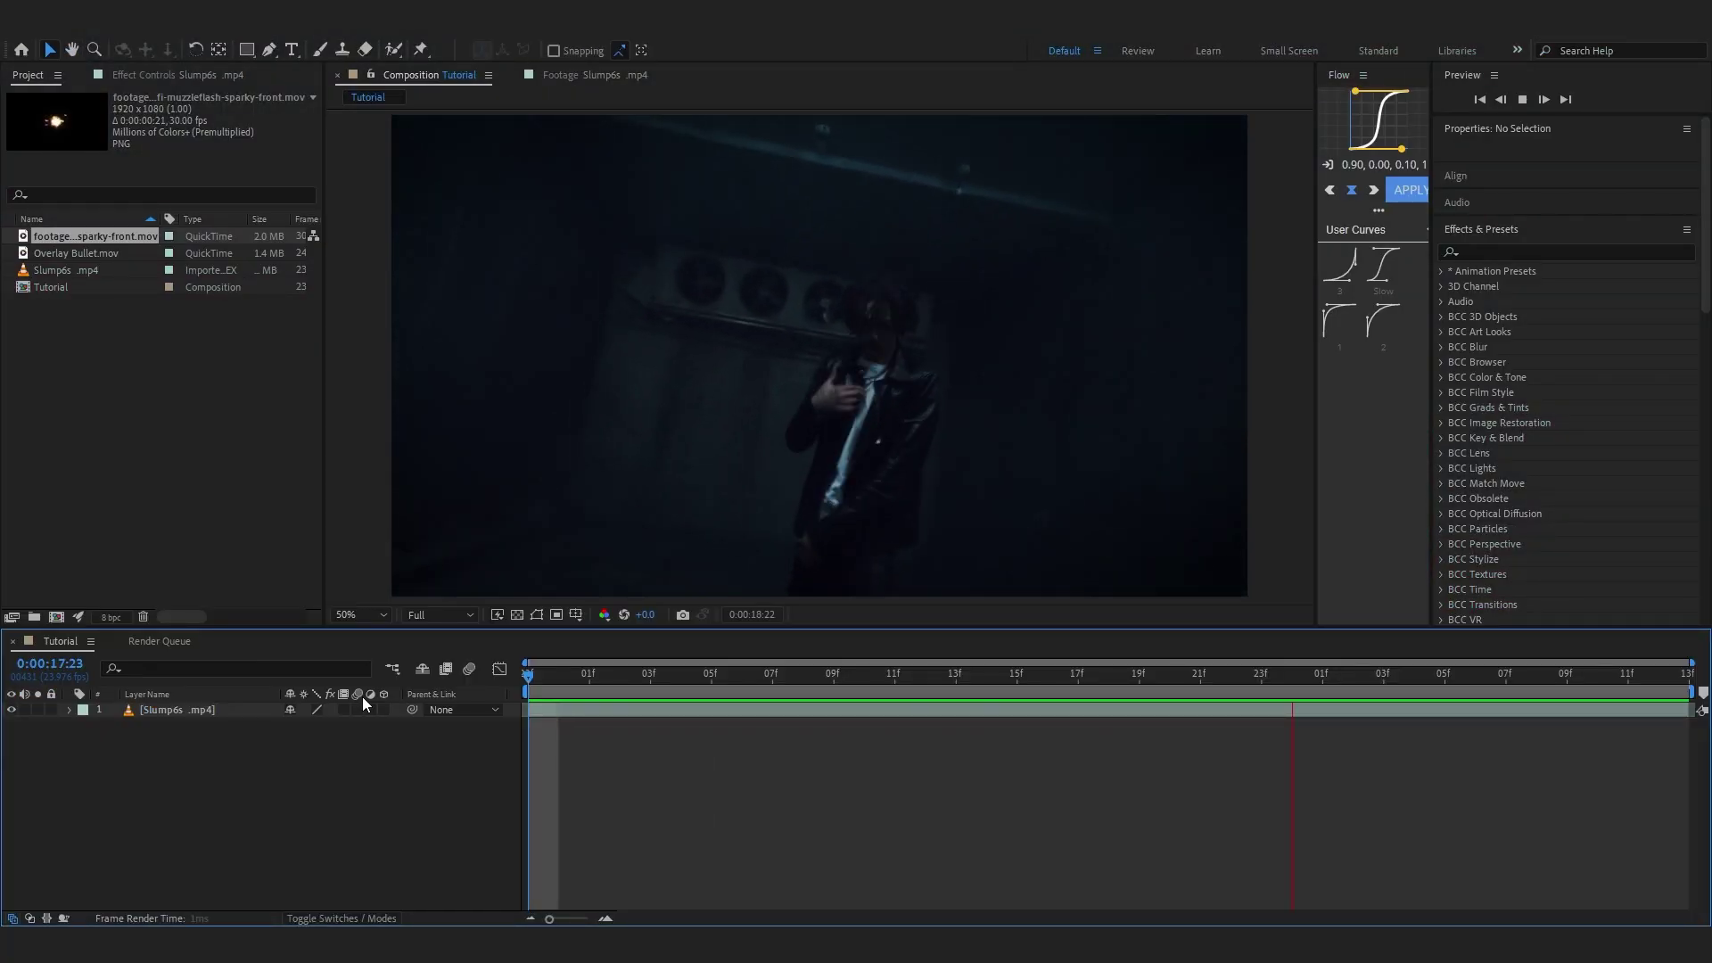
# Play back the Tutorial composition to review the base clip.
pyautogui.press('space')
pyautogui.press('space')
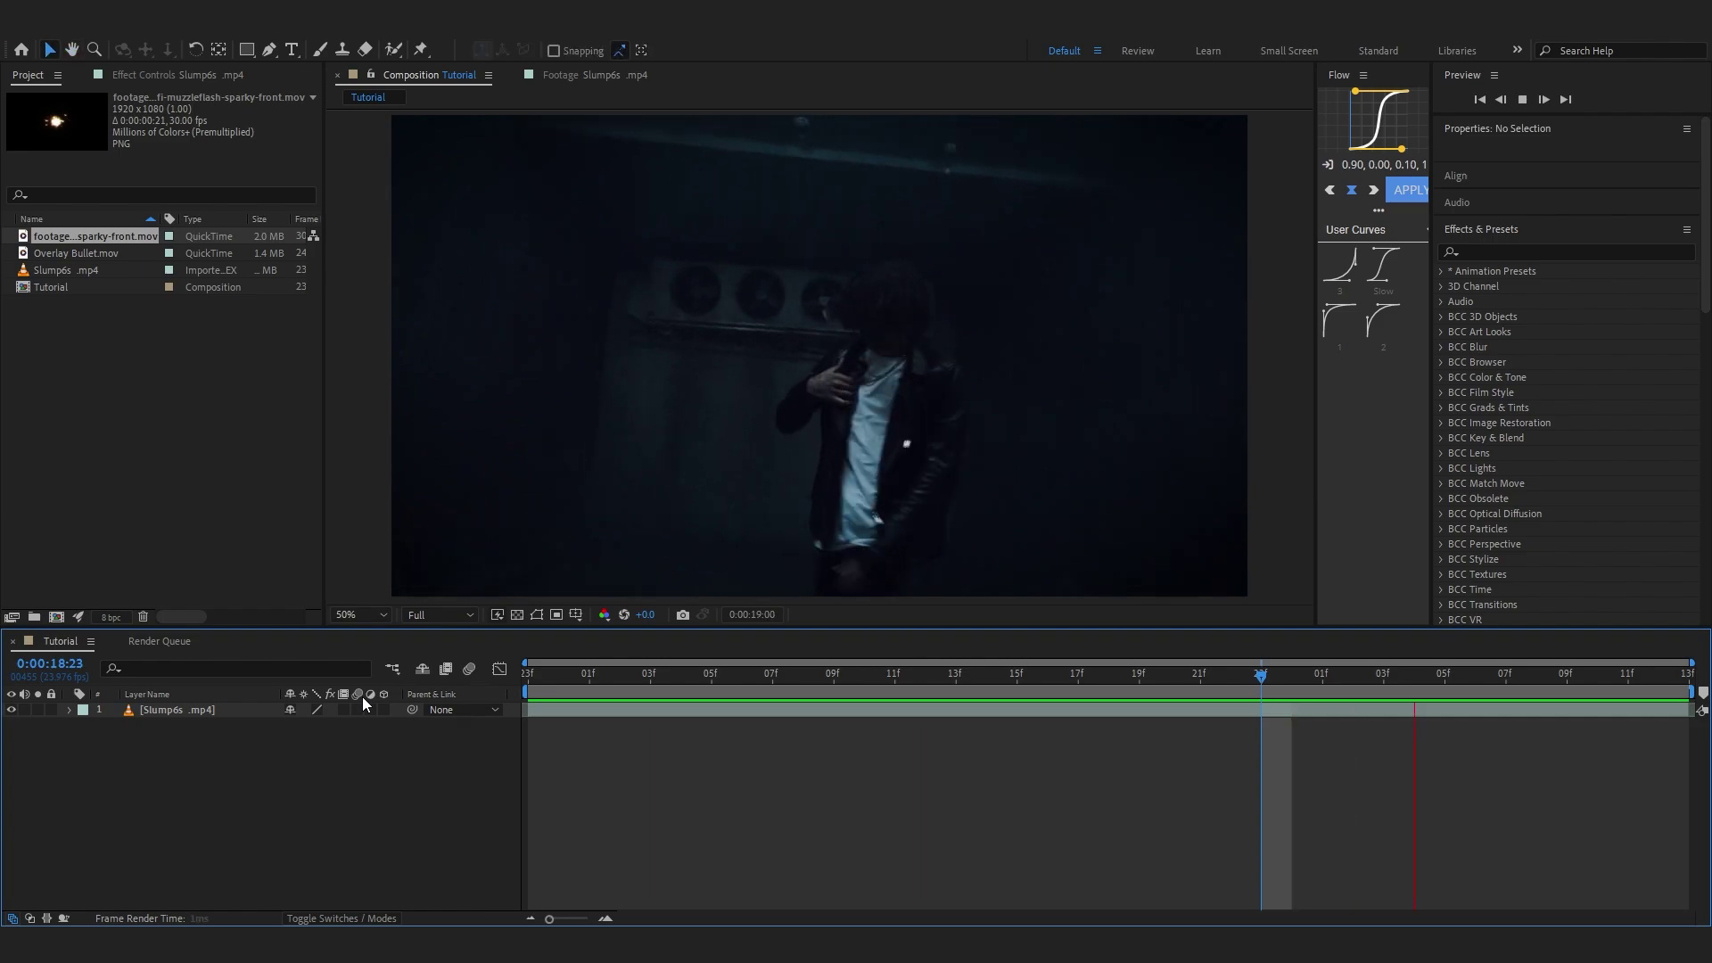
pyautogui.press('space')
# Preview the Overlay Bullet.mov footage up close and the sparky-front muzzle flash footage.
pyautogui.doubleClick(57, 253)
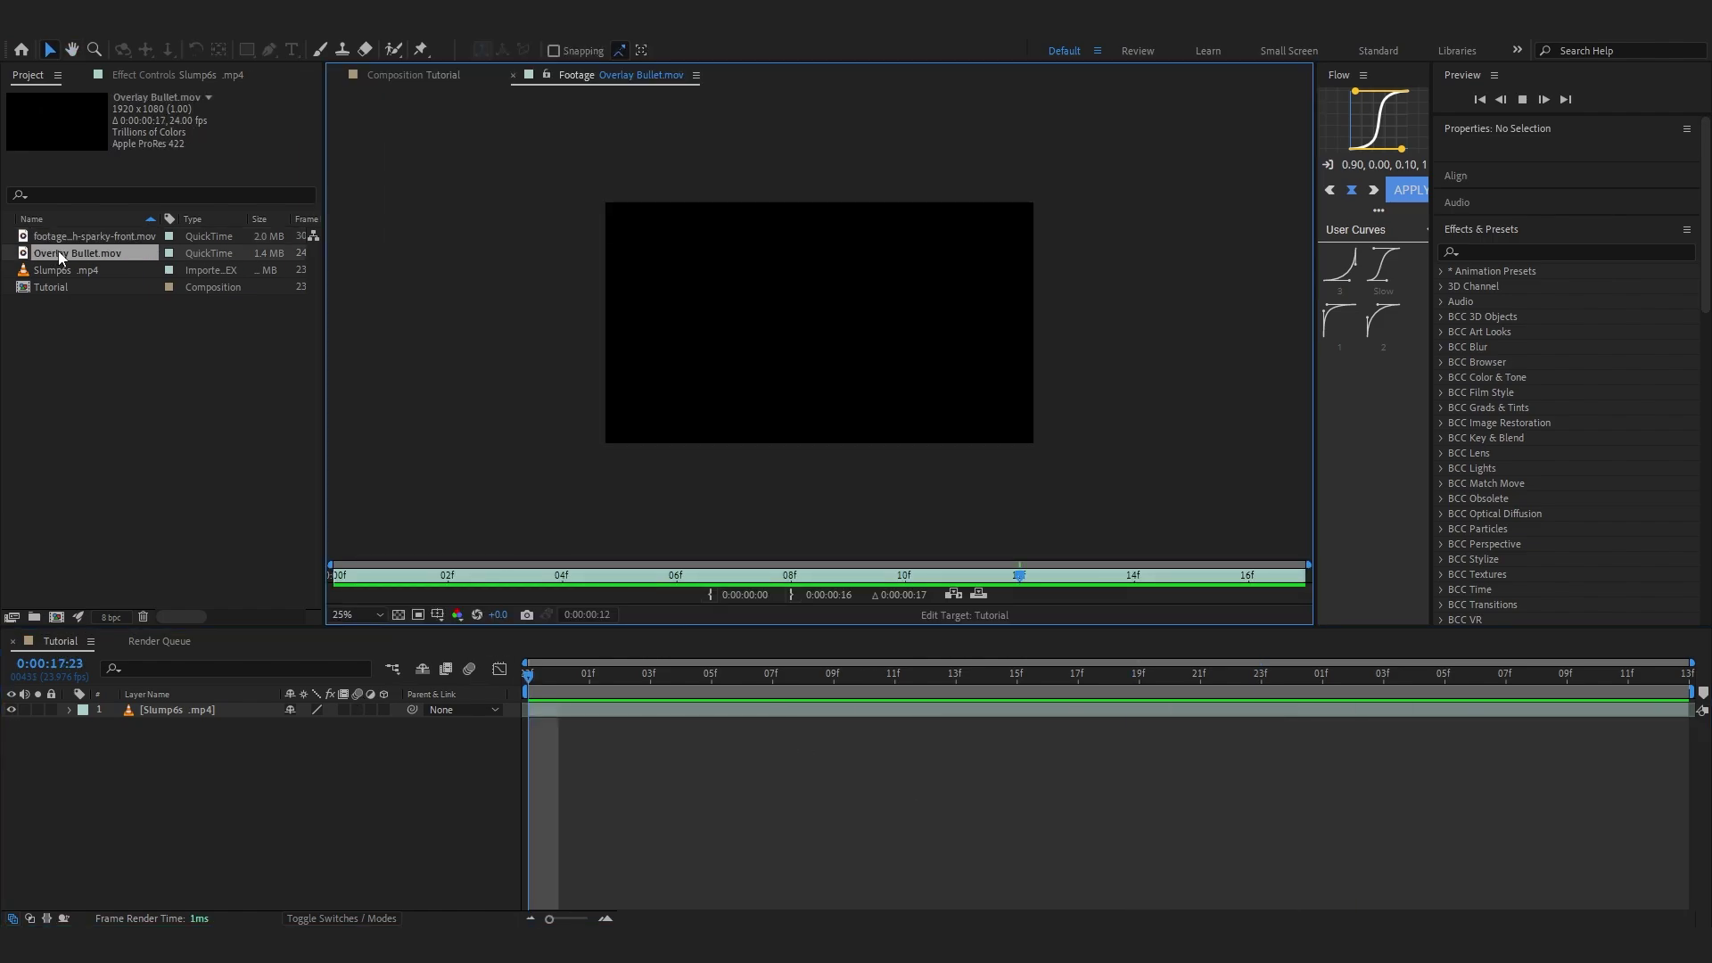
pyautogui.press('space')
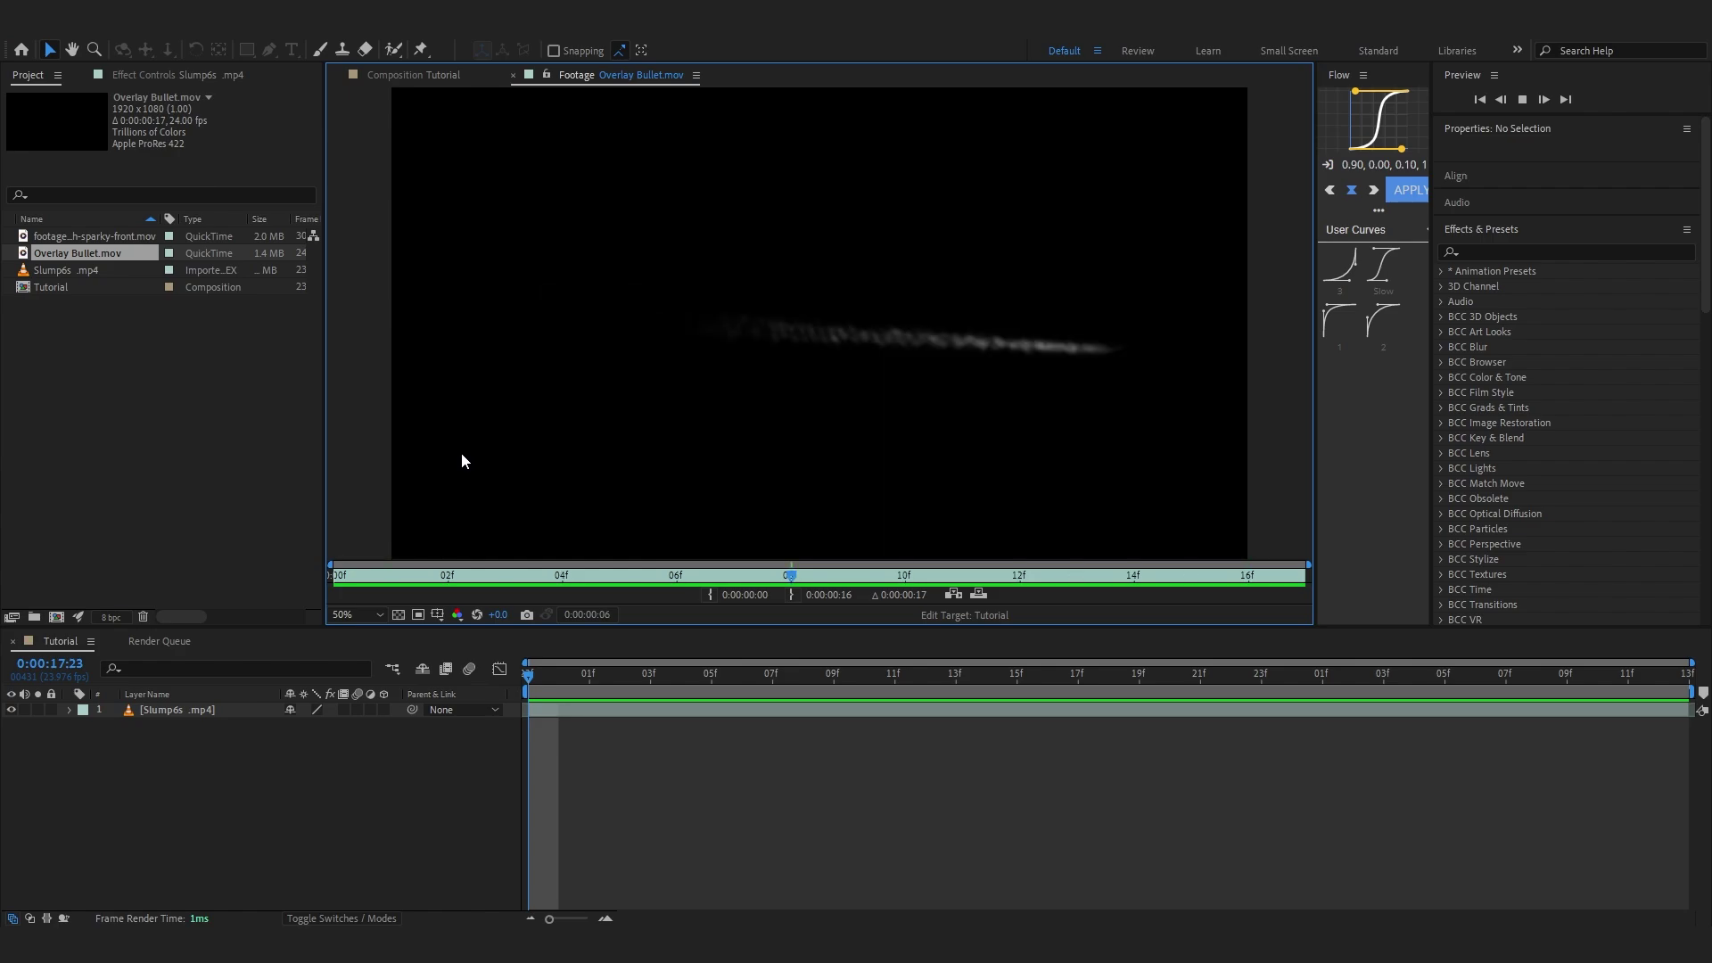
pyautogui.scroll(5, 462, 452)
pyautogui.scroll(-4, 462, 452)
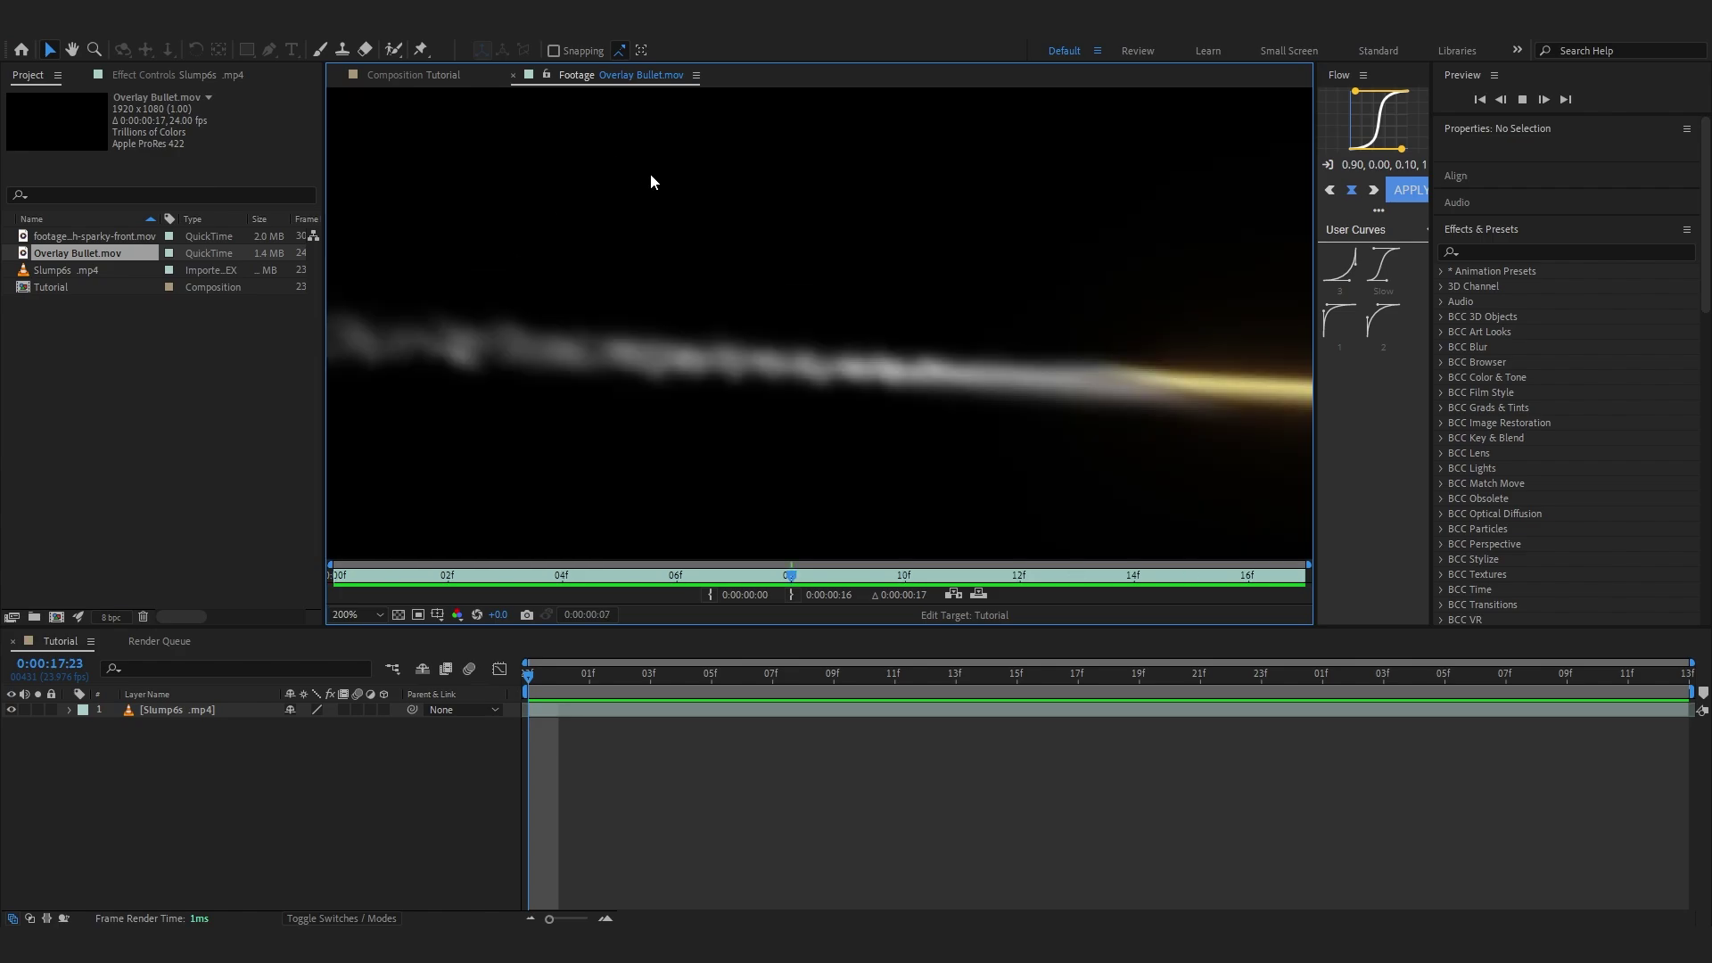
pyautogui.doubleClick(84, 235)
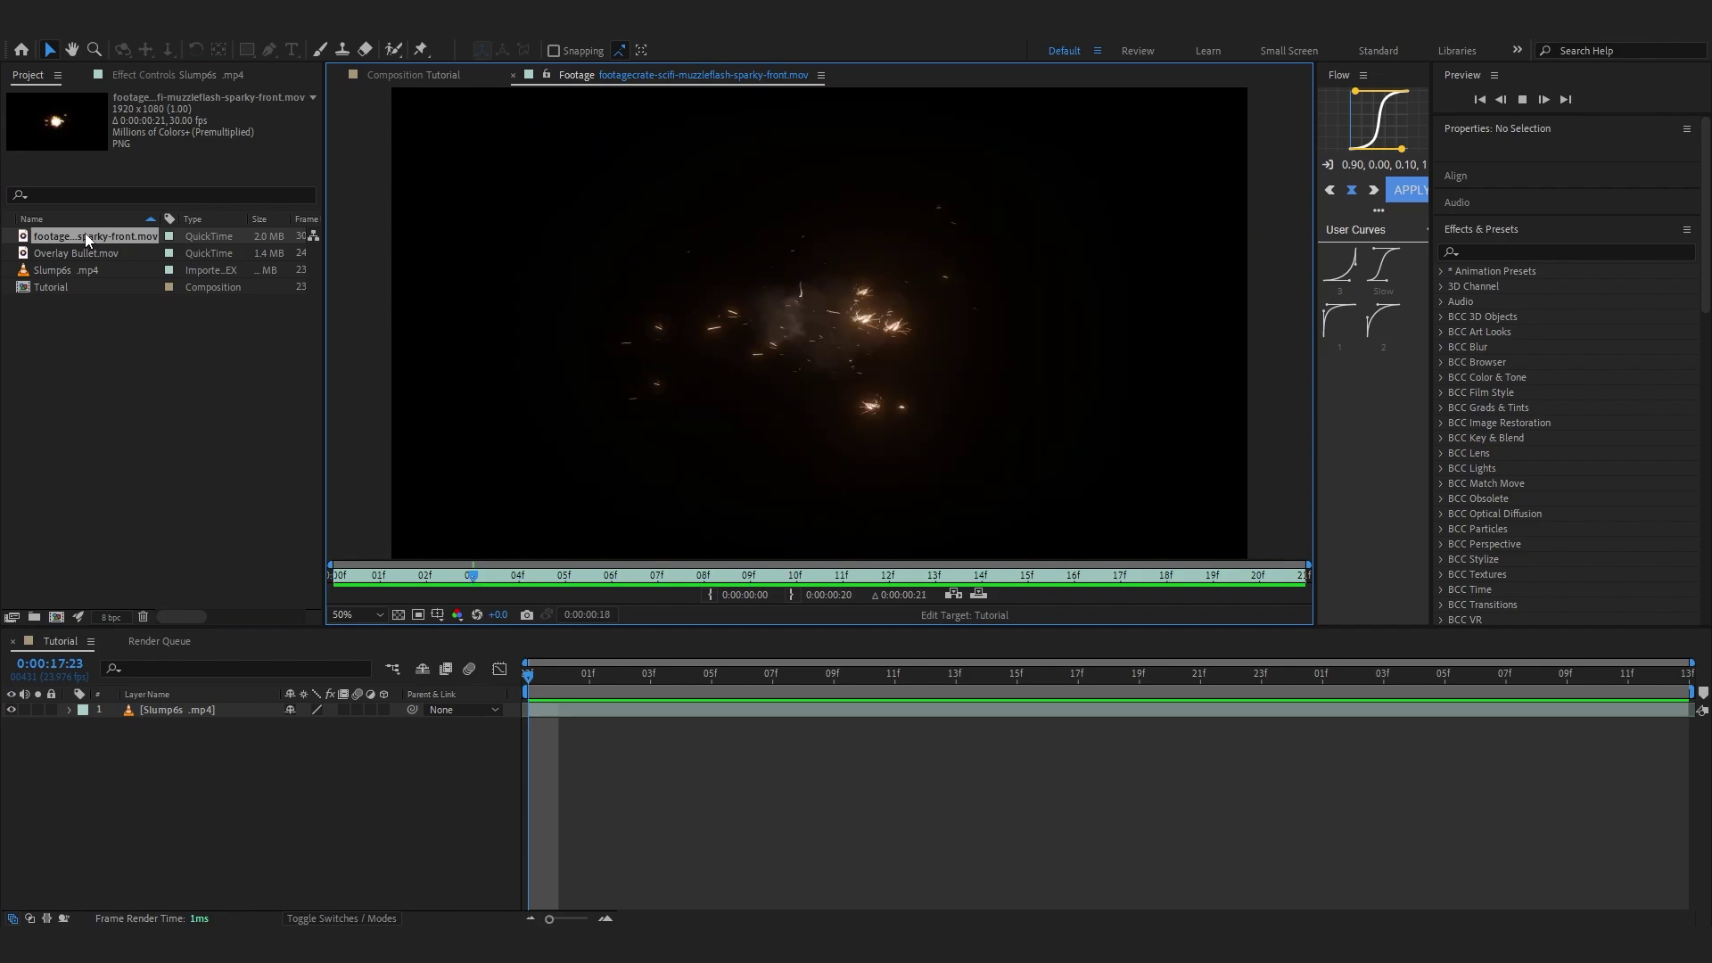
# Add Overlay Bullet.mov to the Tutorial composition above the performer clip.
pyautogui.click(411, 74)
pyautogui.click(80, 253)
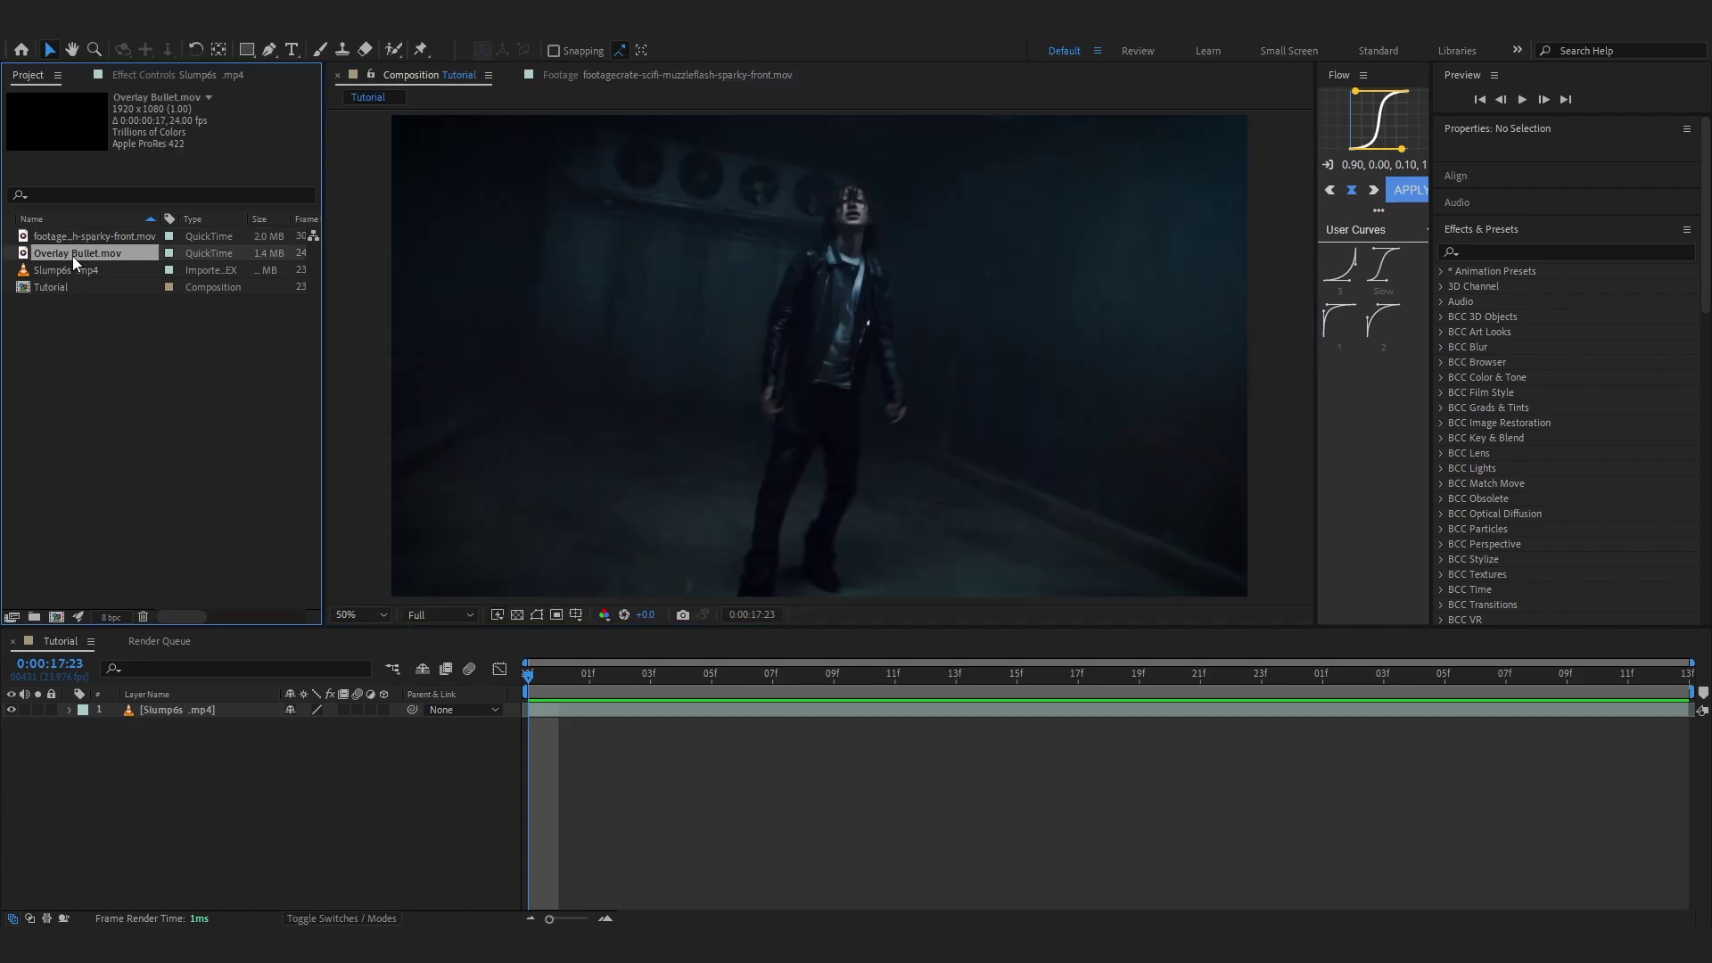
pyautogui.moveTo(73, 255); pyautogui.dragTo(176, 709)
pyautogui.hotkey('ctrl', 'space')
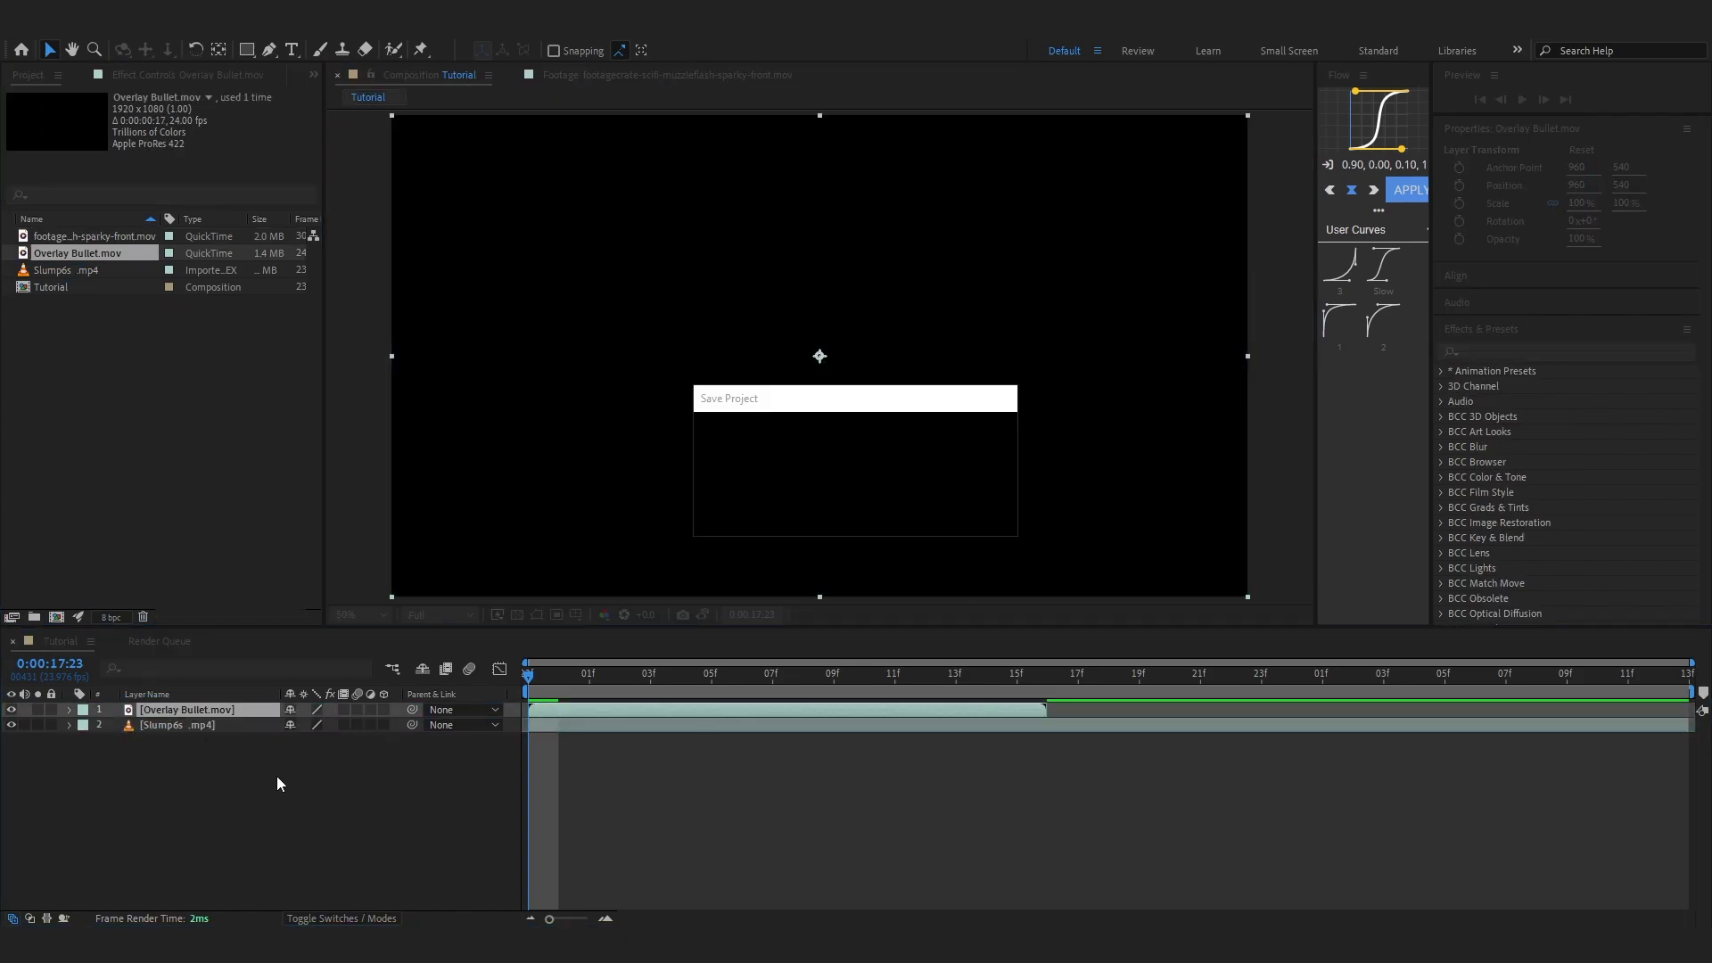
pyautogui.press('Escape')
# Set the bullet layer's blending mode to Linear Dodge and play back the composite.
pyautogui.click(742, 675)
pyautogui.click(334, 919)
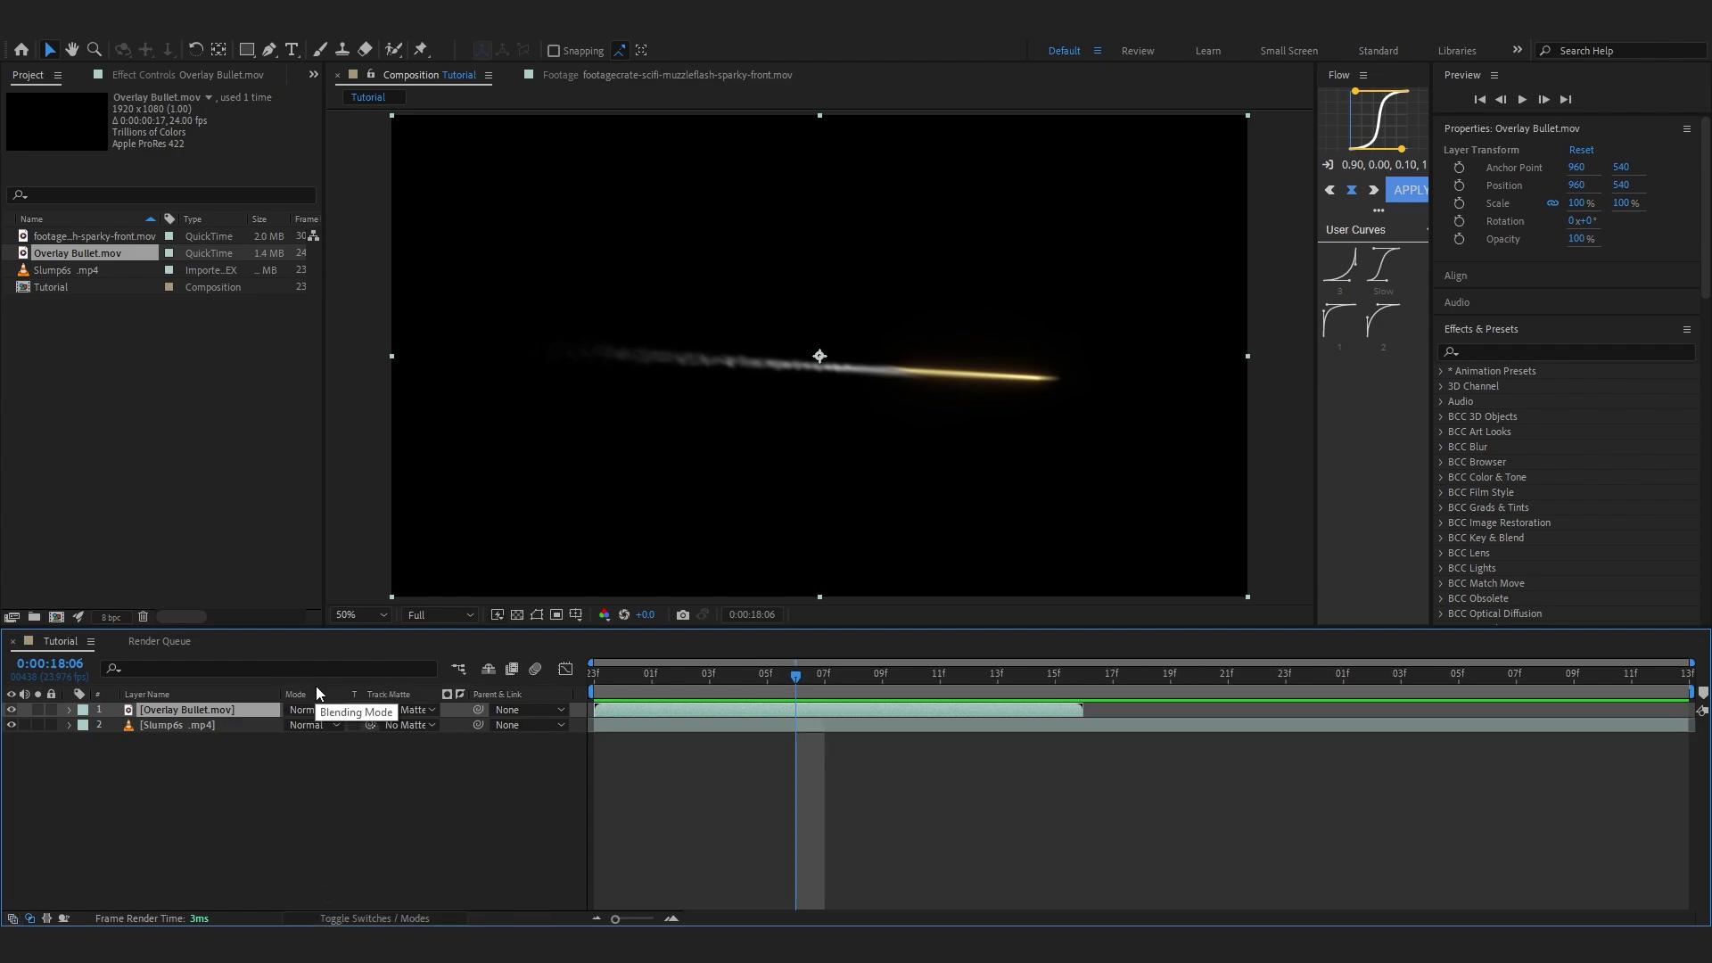
pyautogui.click(325, 710)
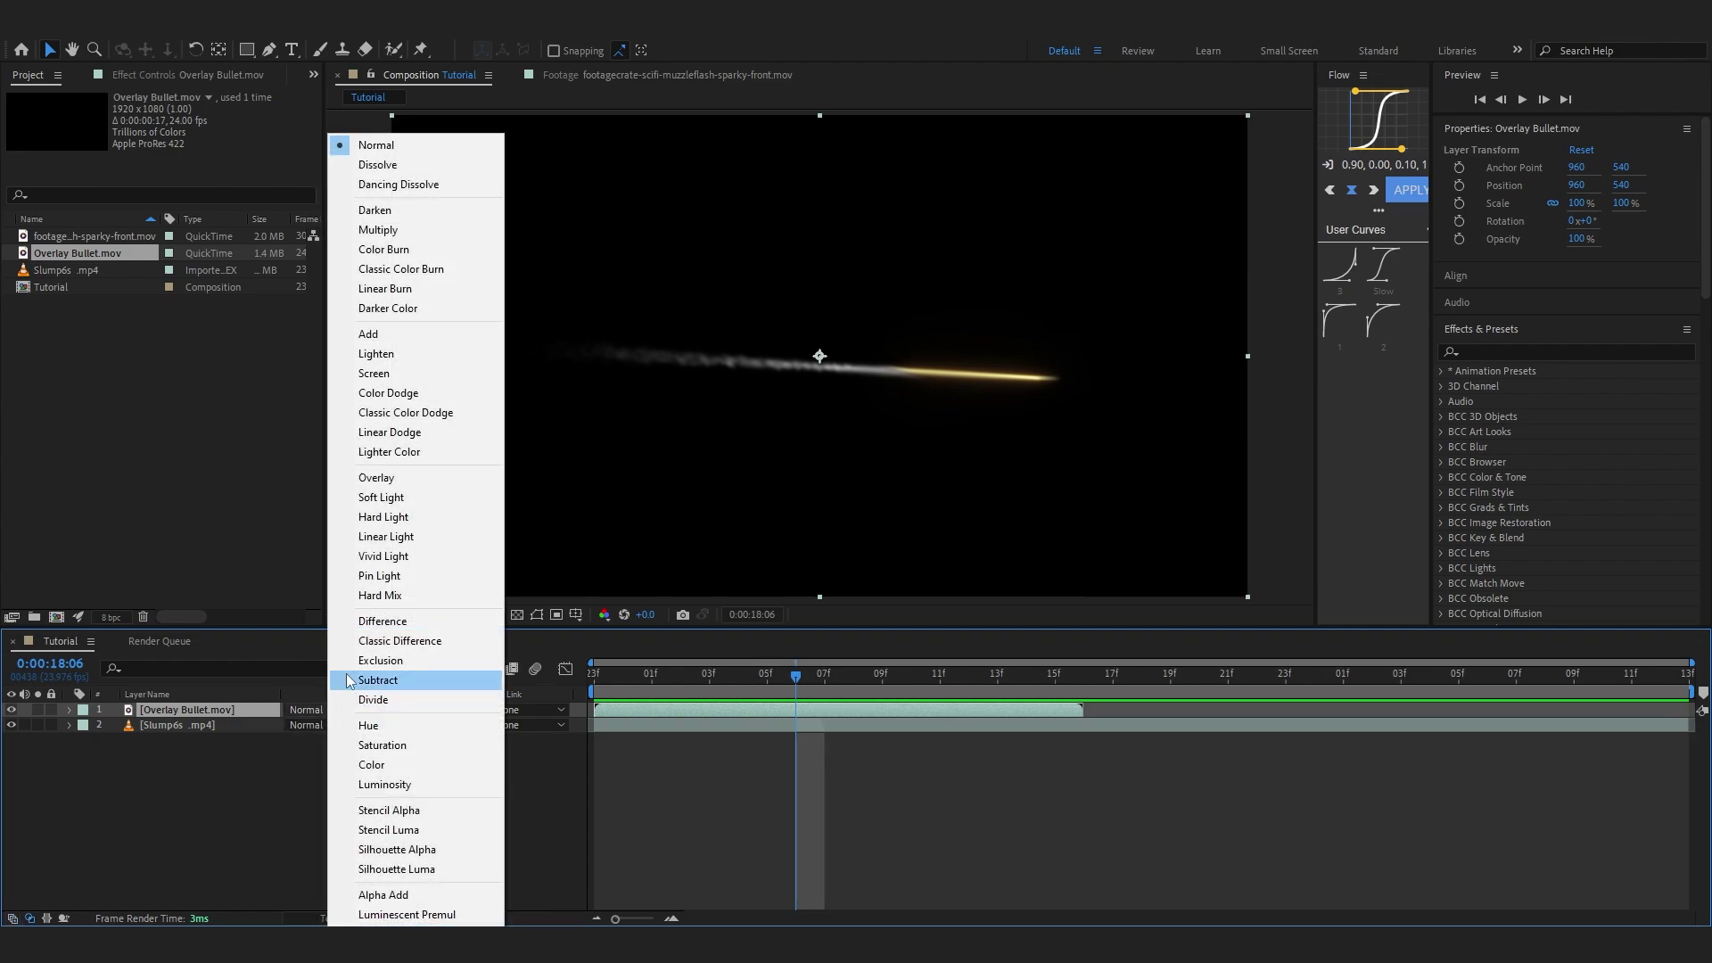
pyautogui.click(426, 431)
pyautogui.press('space')
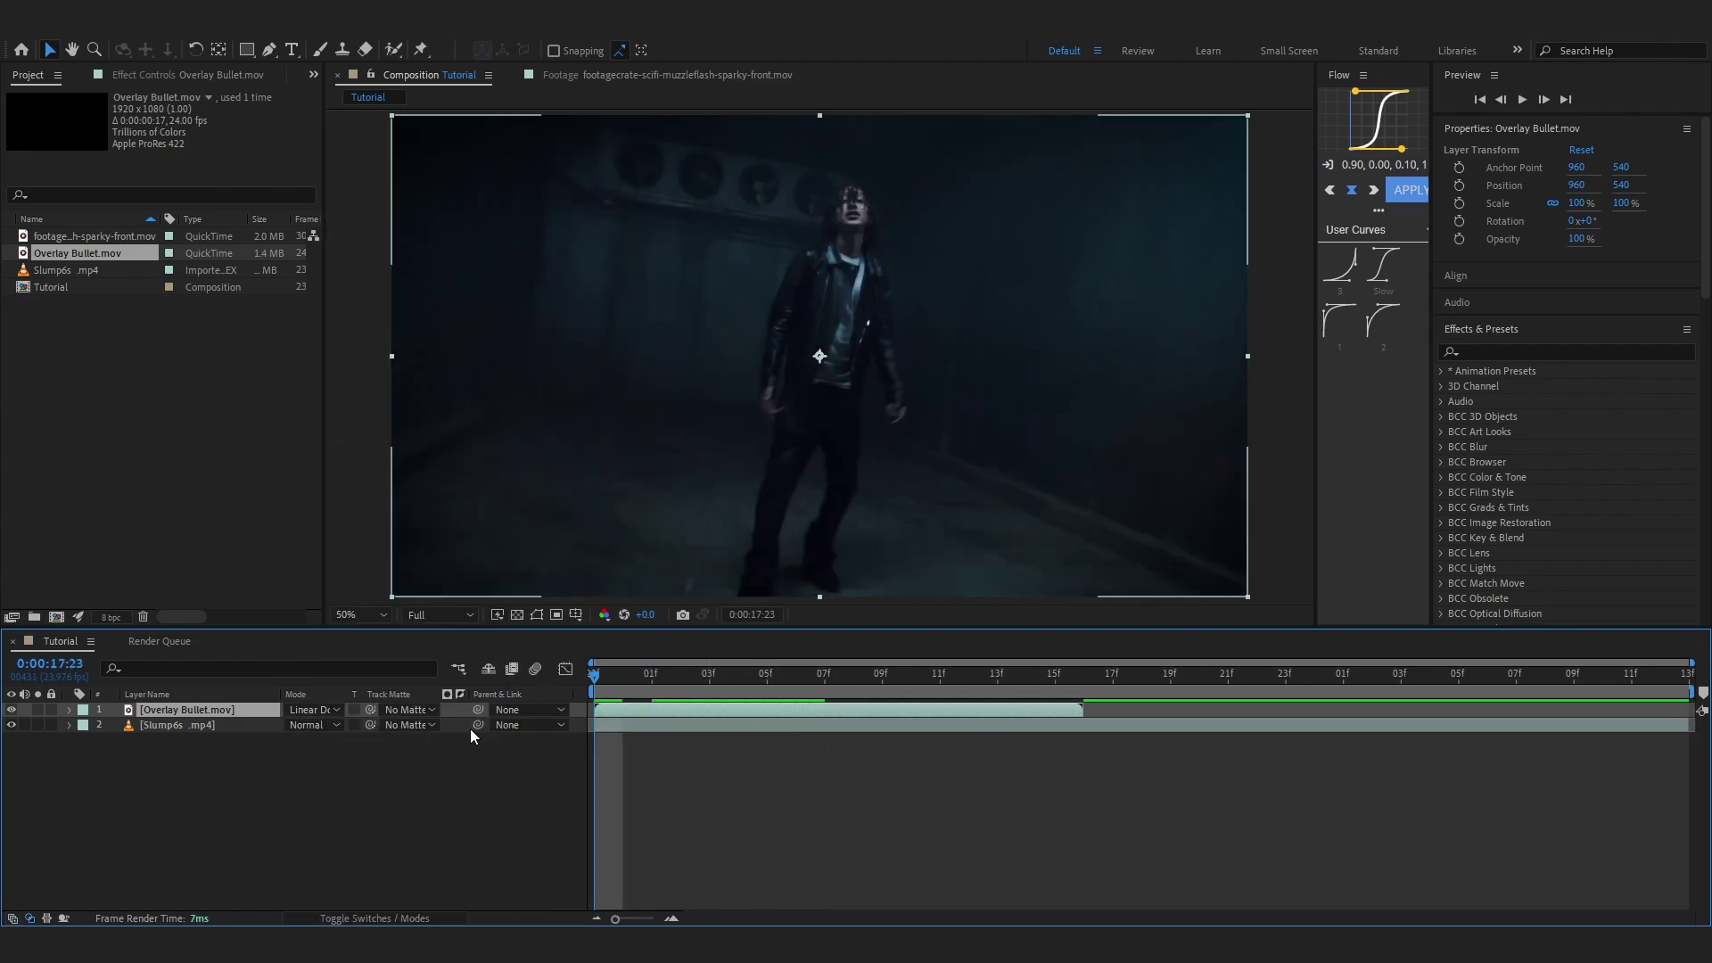
pyautogui.press('F4')
pyautogui.press('space')
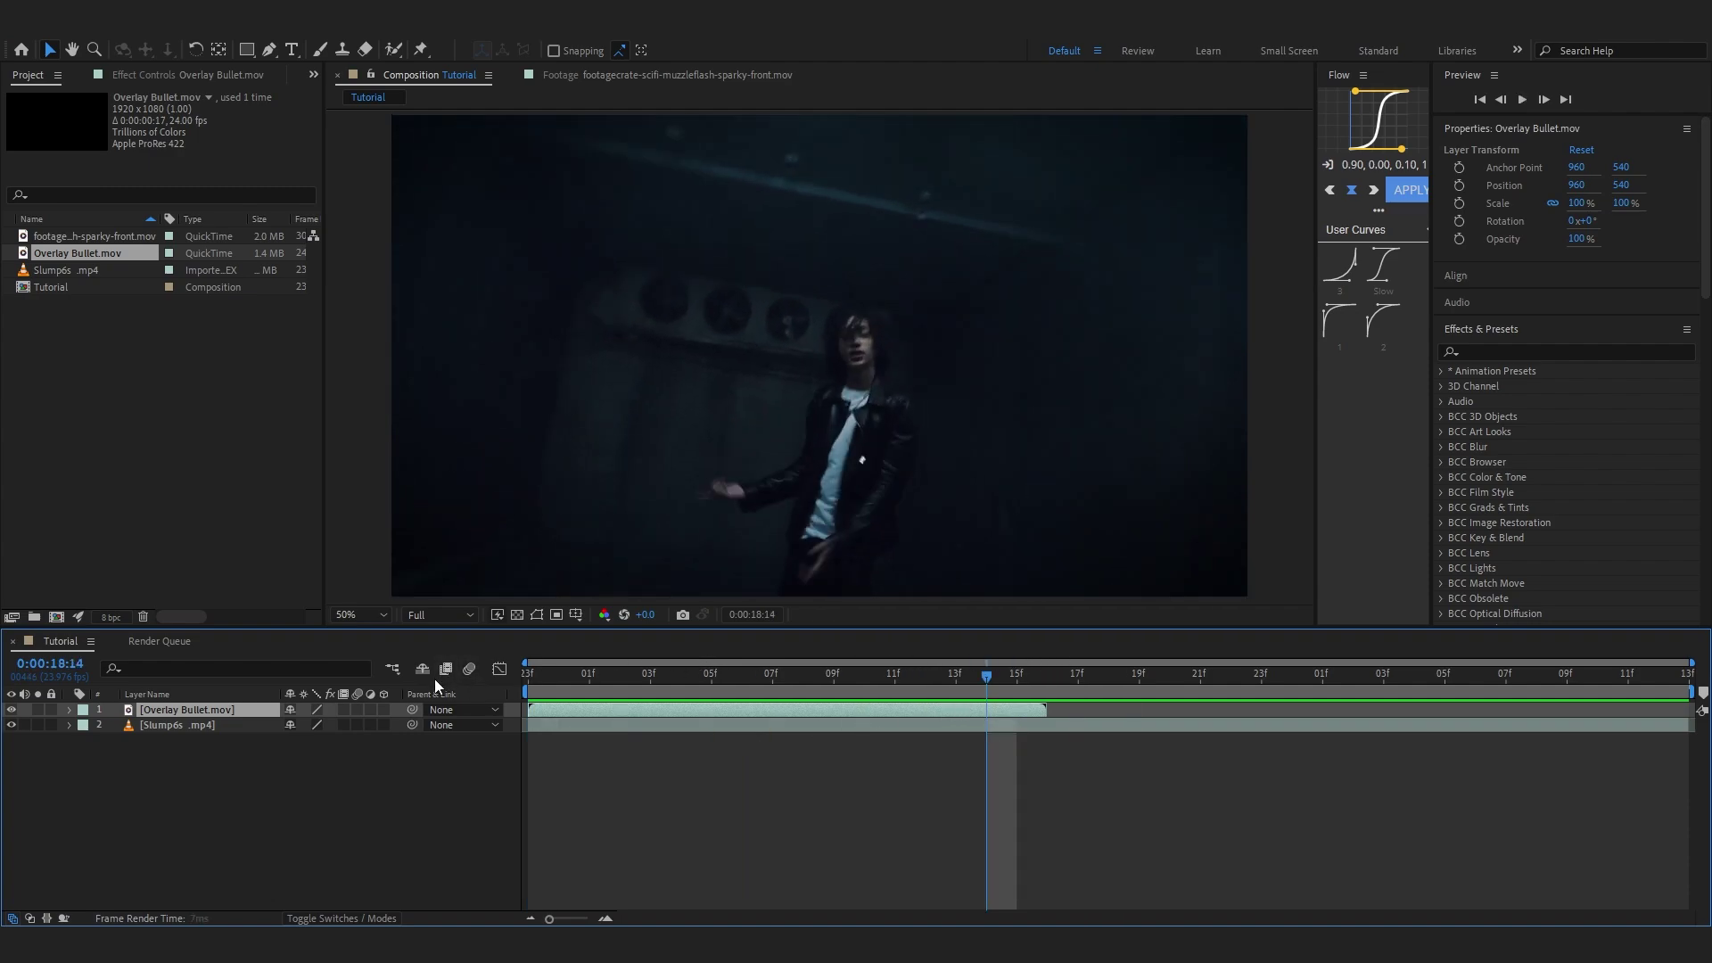
pyautogui.press('space')
# Scale the bullet layer to 147%, rotate it to -21° and move it to 784, 520 across the performer.
pyautogui.press('s')
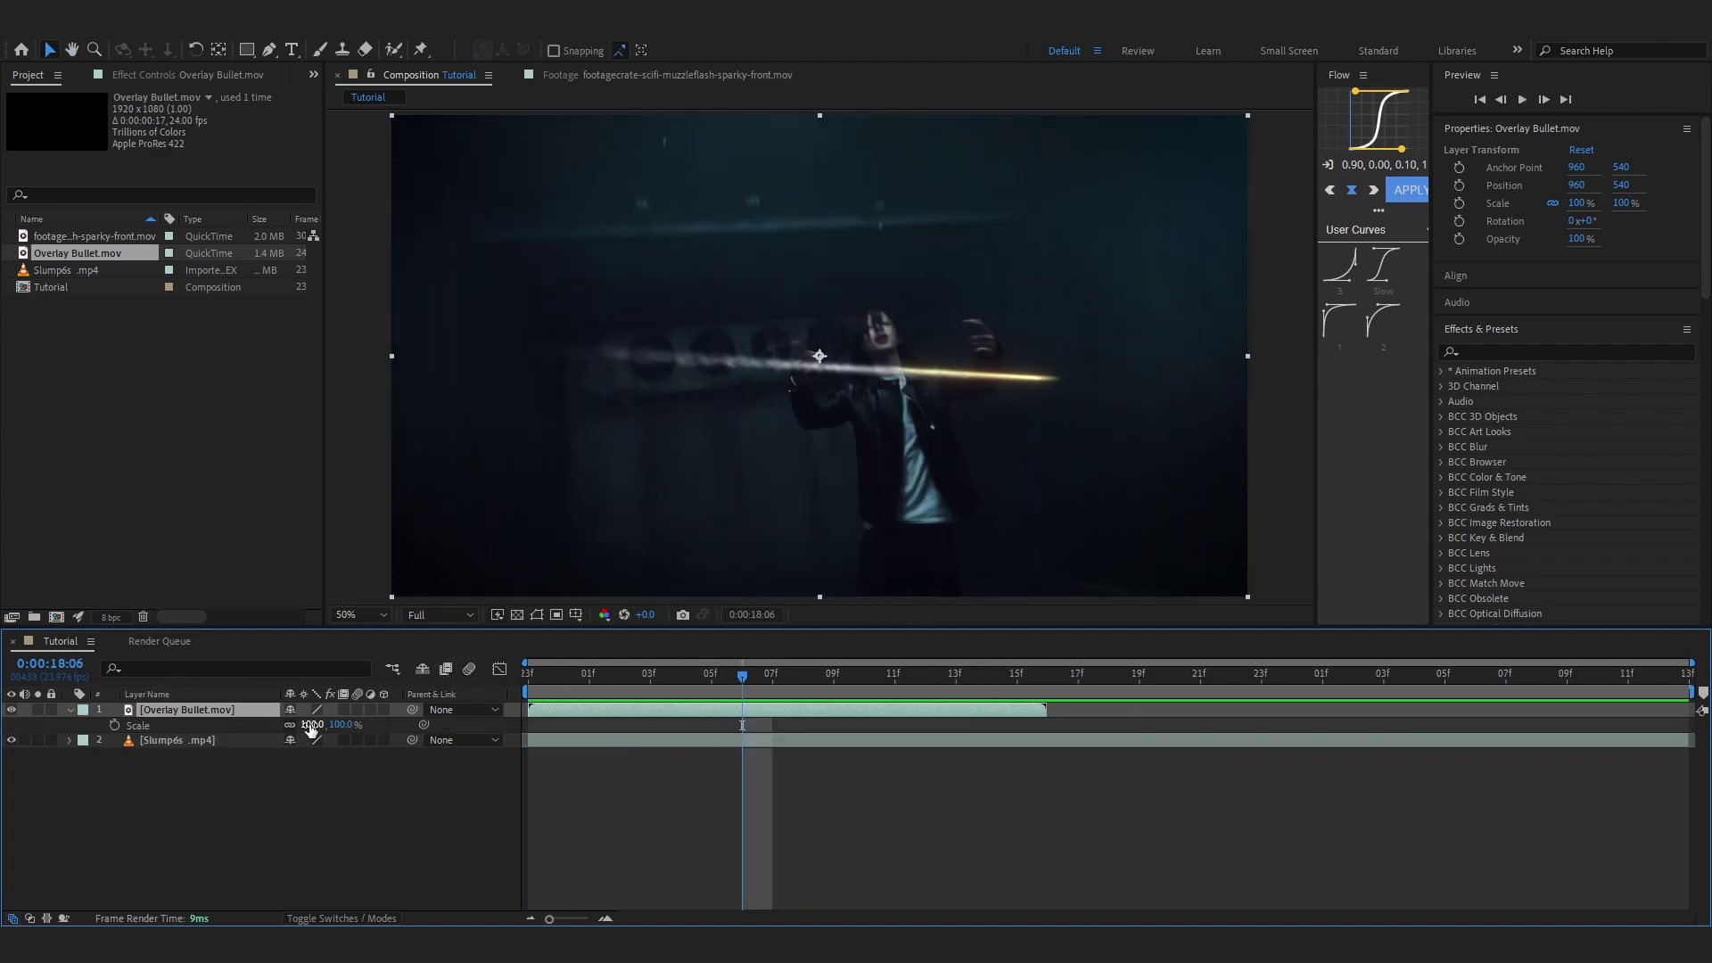
pyautogui.moveTo(314, 725)
pyautogui.mouseDown()
pyautogui.moveTo(356, 728)
pyautogui.moveTo(268, 723)
pyautogui.moveTo(286, 725)
pyautogui.mouseUp()
pyautogui.press('r')
pyautogui.moveTo(959, 381); pyautogui.dragTo(957, 317)
pyautogui.moveTo(713, 682); pyautogui.dragTo(584, 690)
pyautogui.hotkey('ctrl', 'z')
pyautogui.moveTo(1083, 423); pyautogui.dragTo(1005, 414)
# Set the bullet layer's scale to 115%.
pyautogui.press('s')
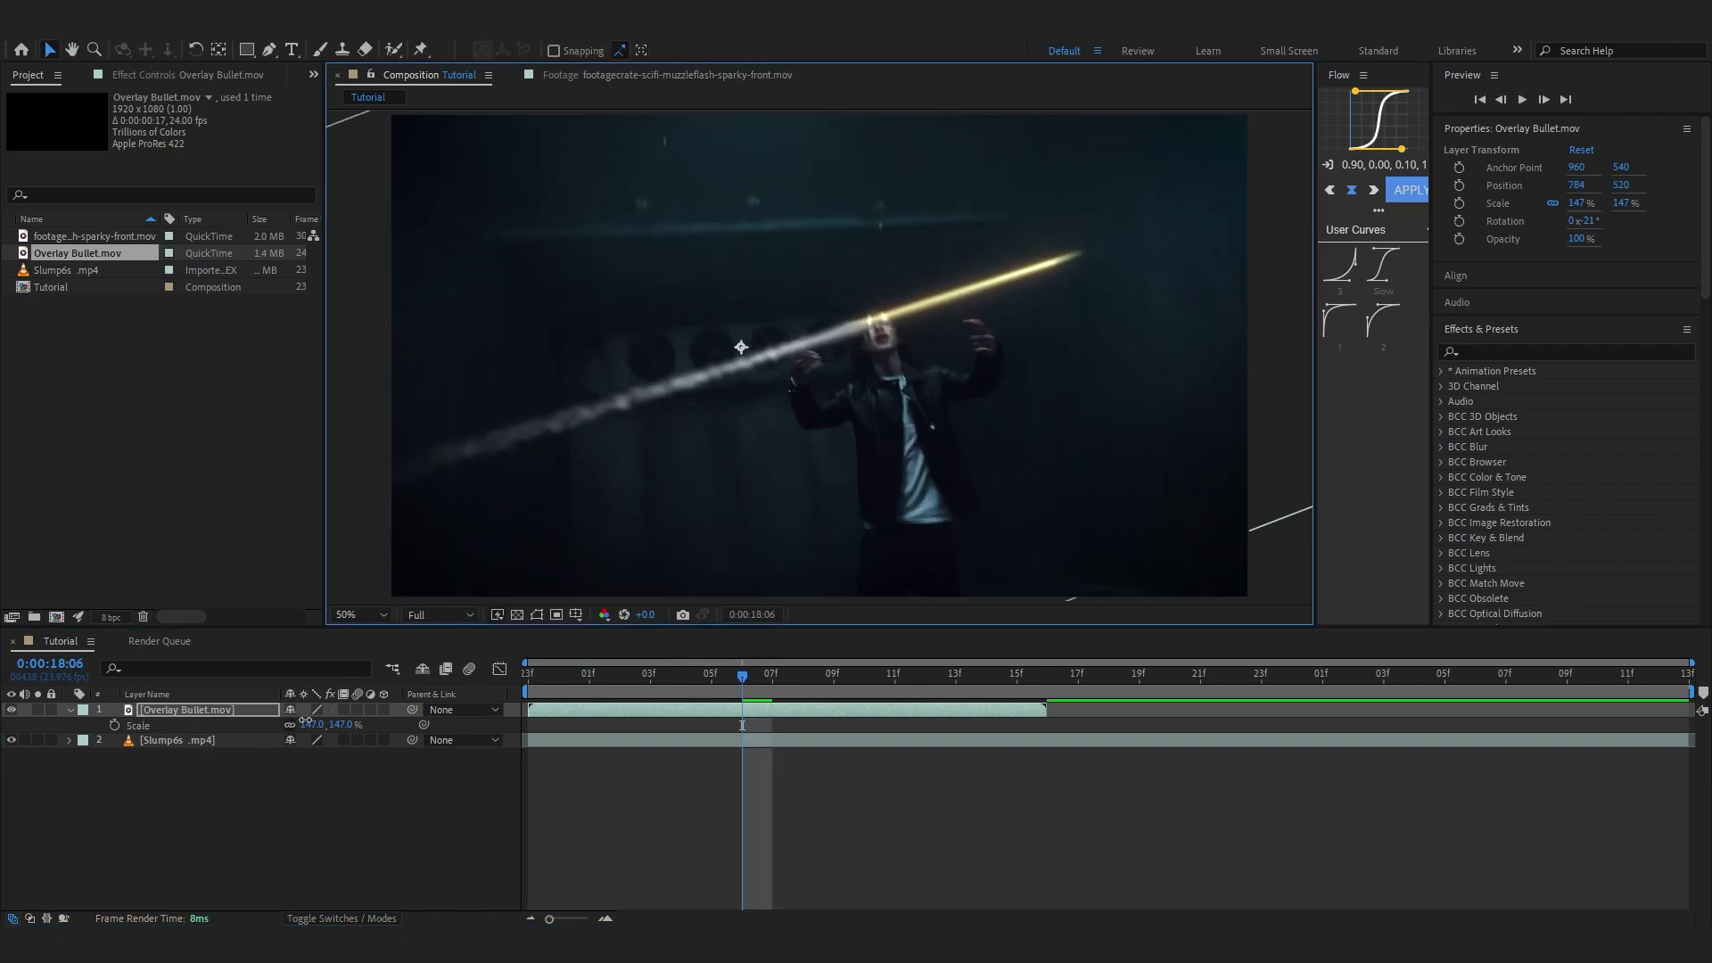
pyautogui.moveTo(305, 721); pyautogui.dragTo(280, 722)
pyautogui.press('space')
# Examine the bullet's smoke trail up close over the frames around 0:00:18:07 and 0:00:18:08.
pyautogui.moveTo(958, 683); pyautogui.dragTo(805, 683)
pyautogui.moveTo(1086, 378); pyautogui.dragTo(957, 421)
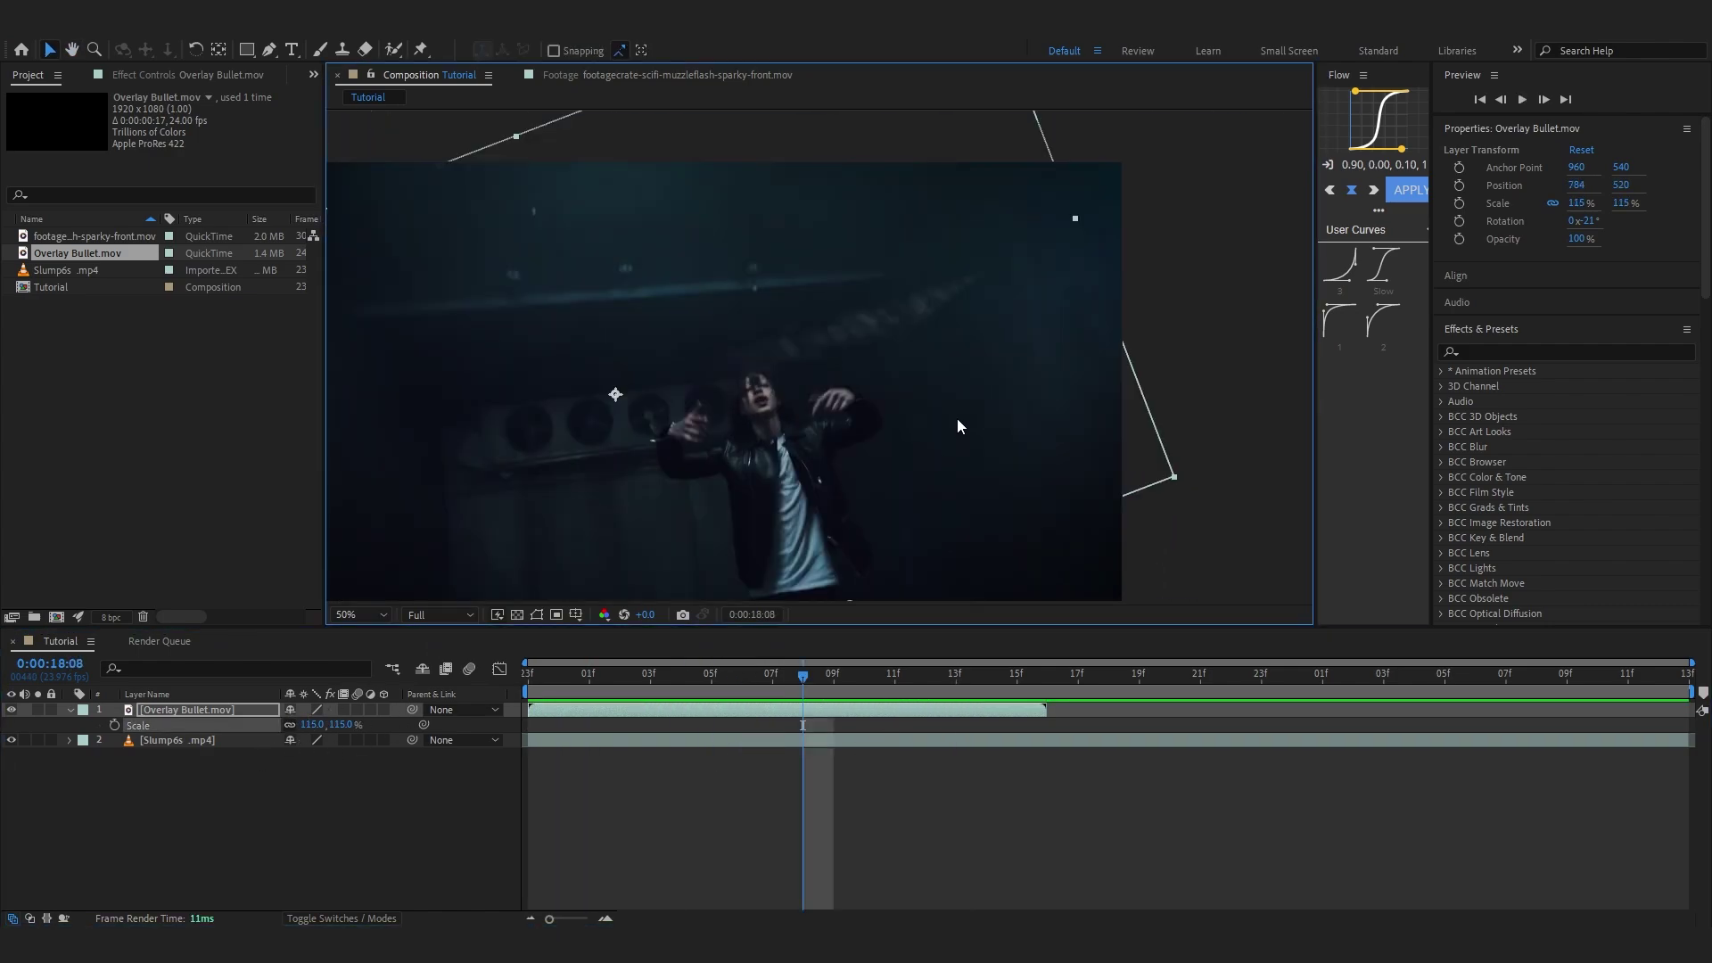
pyautogui.scroll(1, 956, 421)
pyautogui.moveTo(993, 226); pyautogui.dragTo(770, 303)
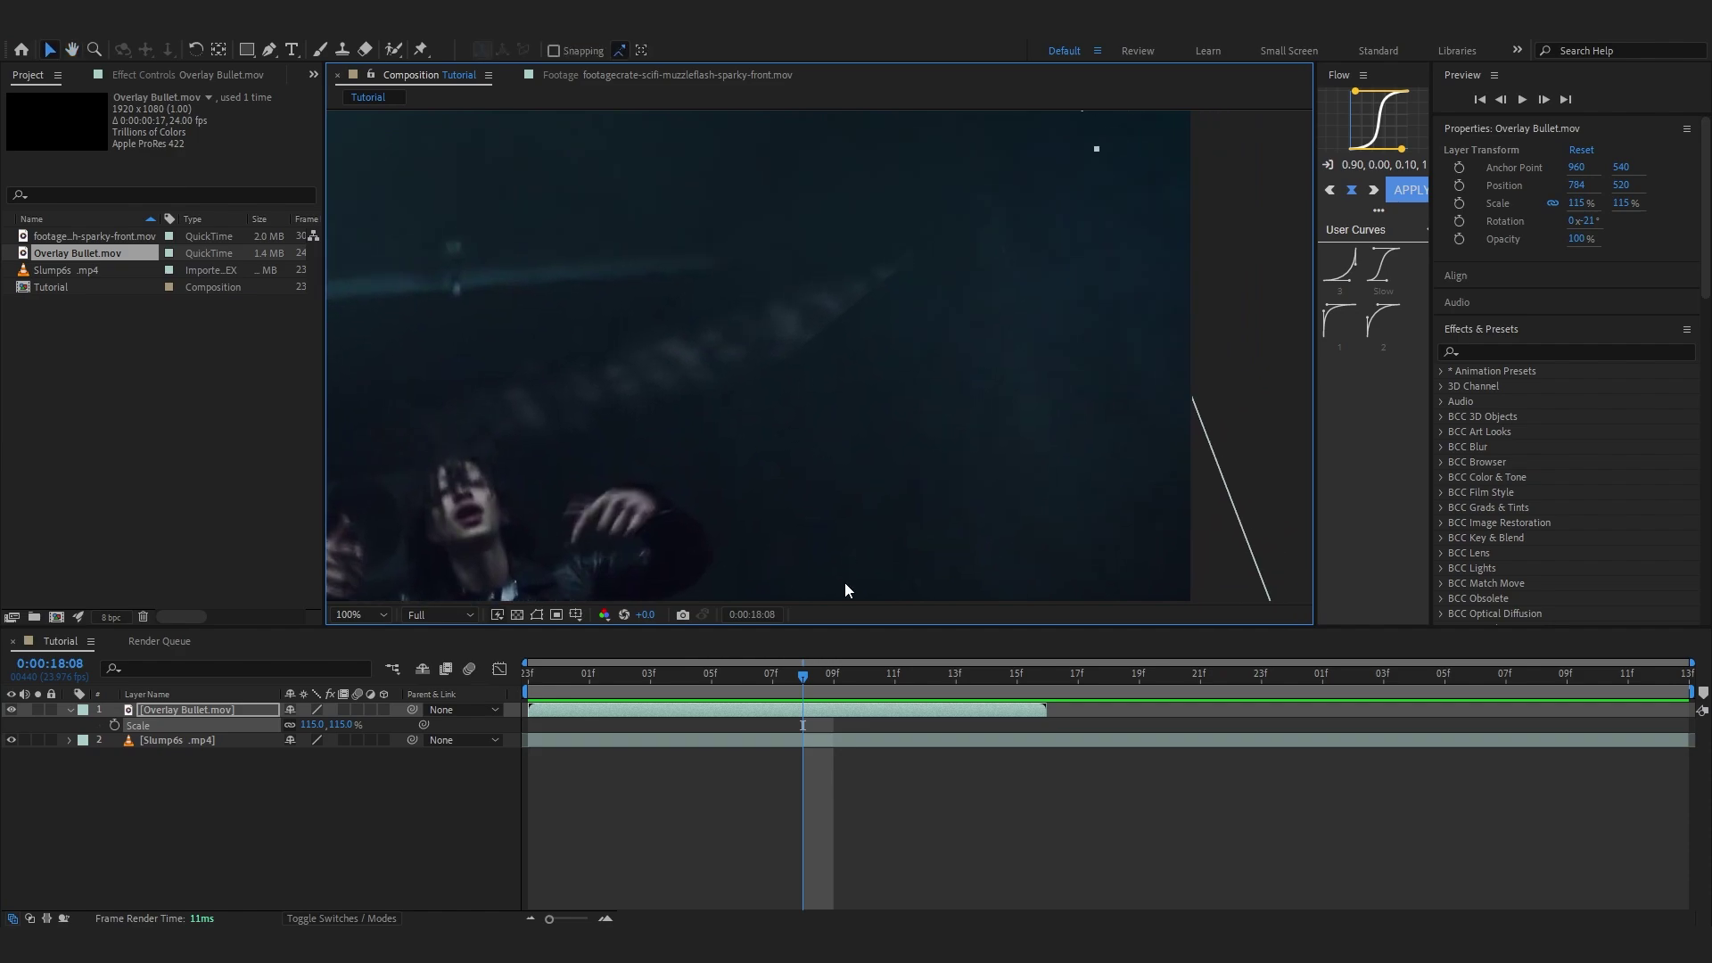
pyautogui.moveTo(797, 680)
pyautogui.mouseDown()
pyautogui.moveTo(769, 682)
pyautogui.moveTo(795, 684)
pyautogui.mouseUp()
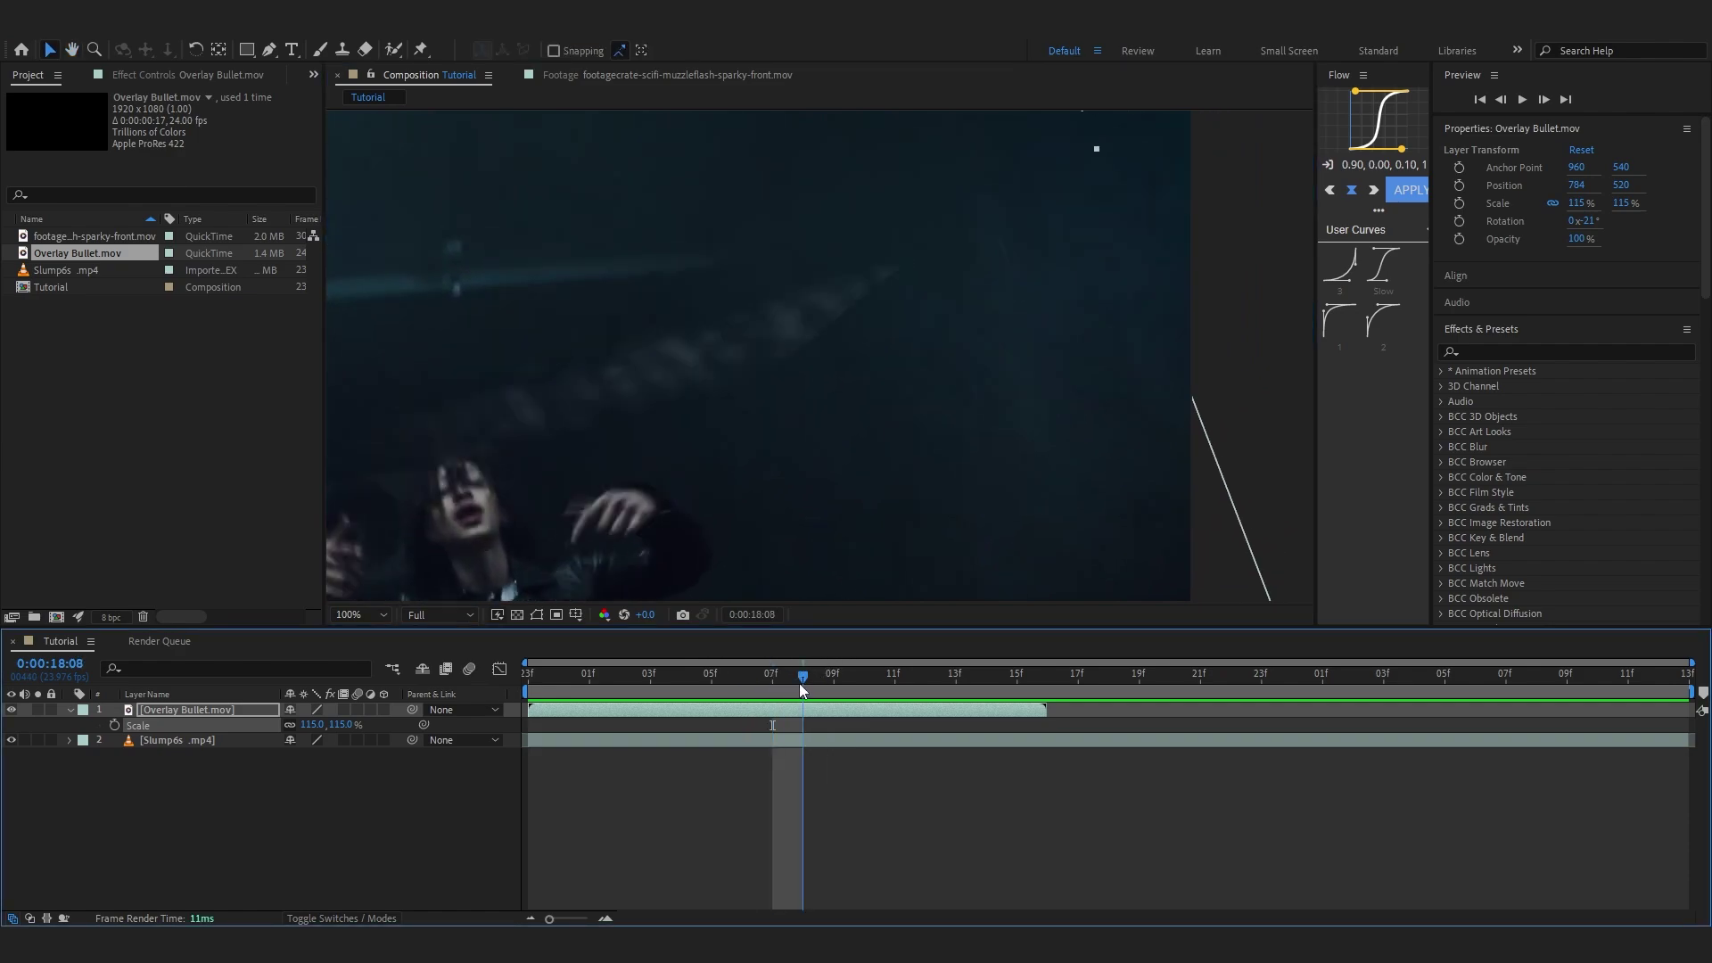
pyautogui.press('pageup')
pyautogui.scroll(-4, 874, 324)
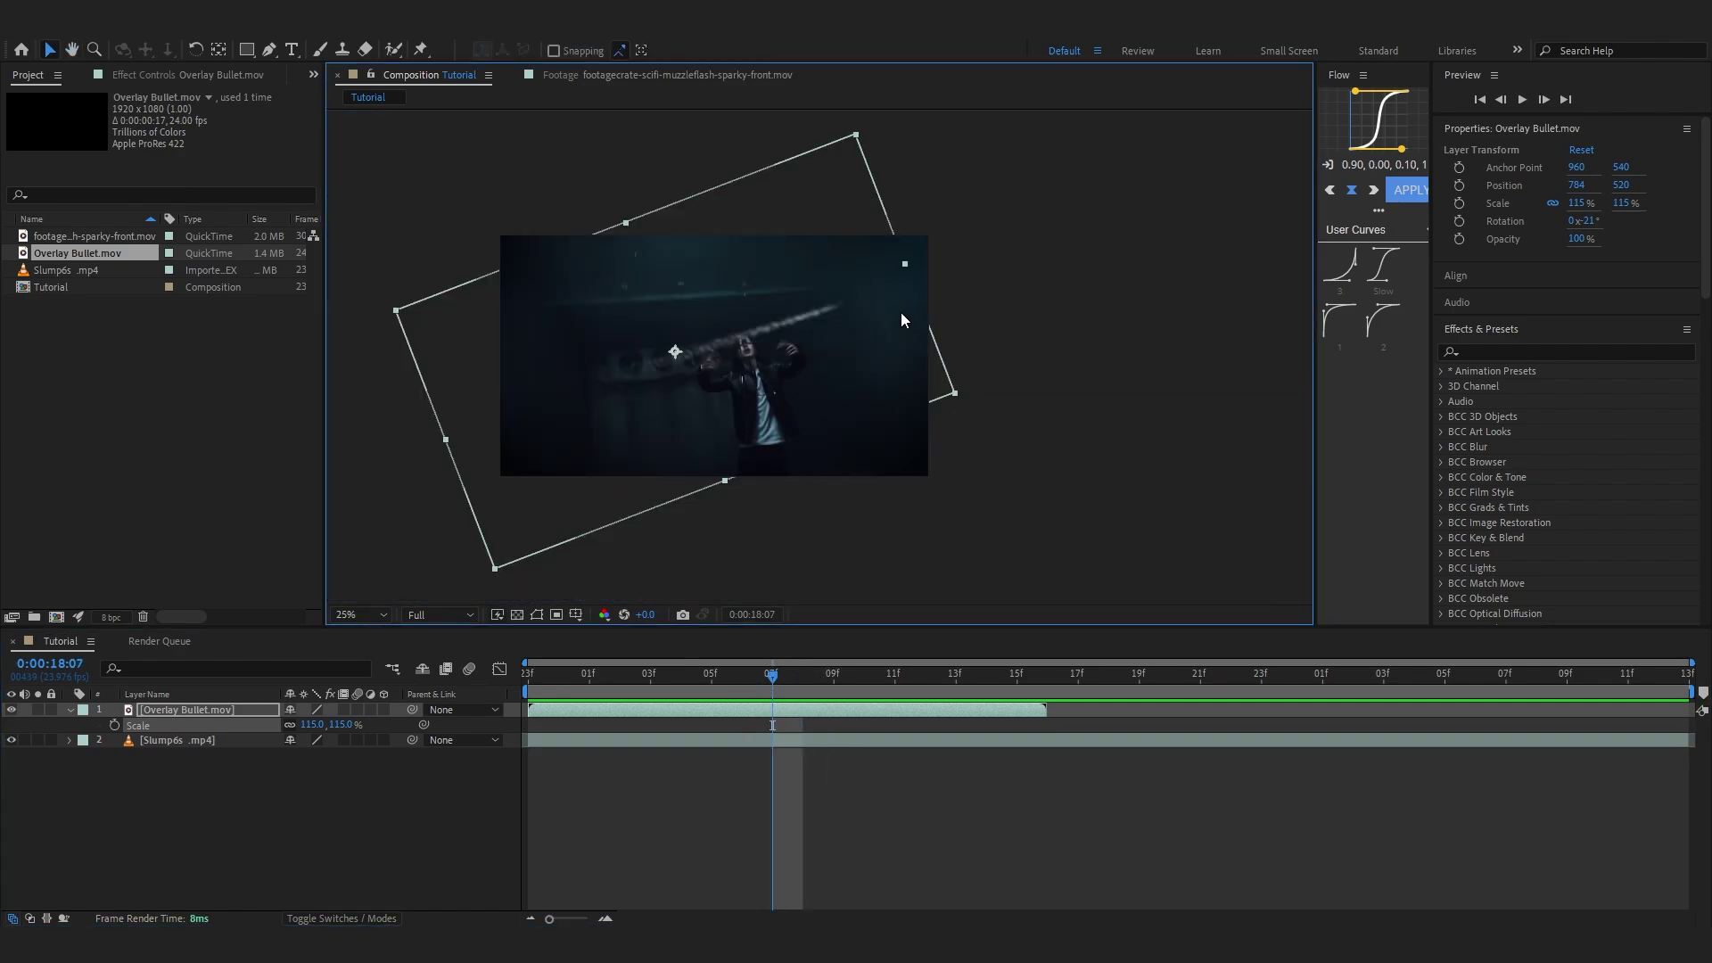
pyautogui.scroll(2, 803, 437)
pyautogui.scroll(3, 803, 437)
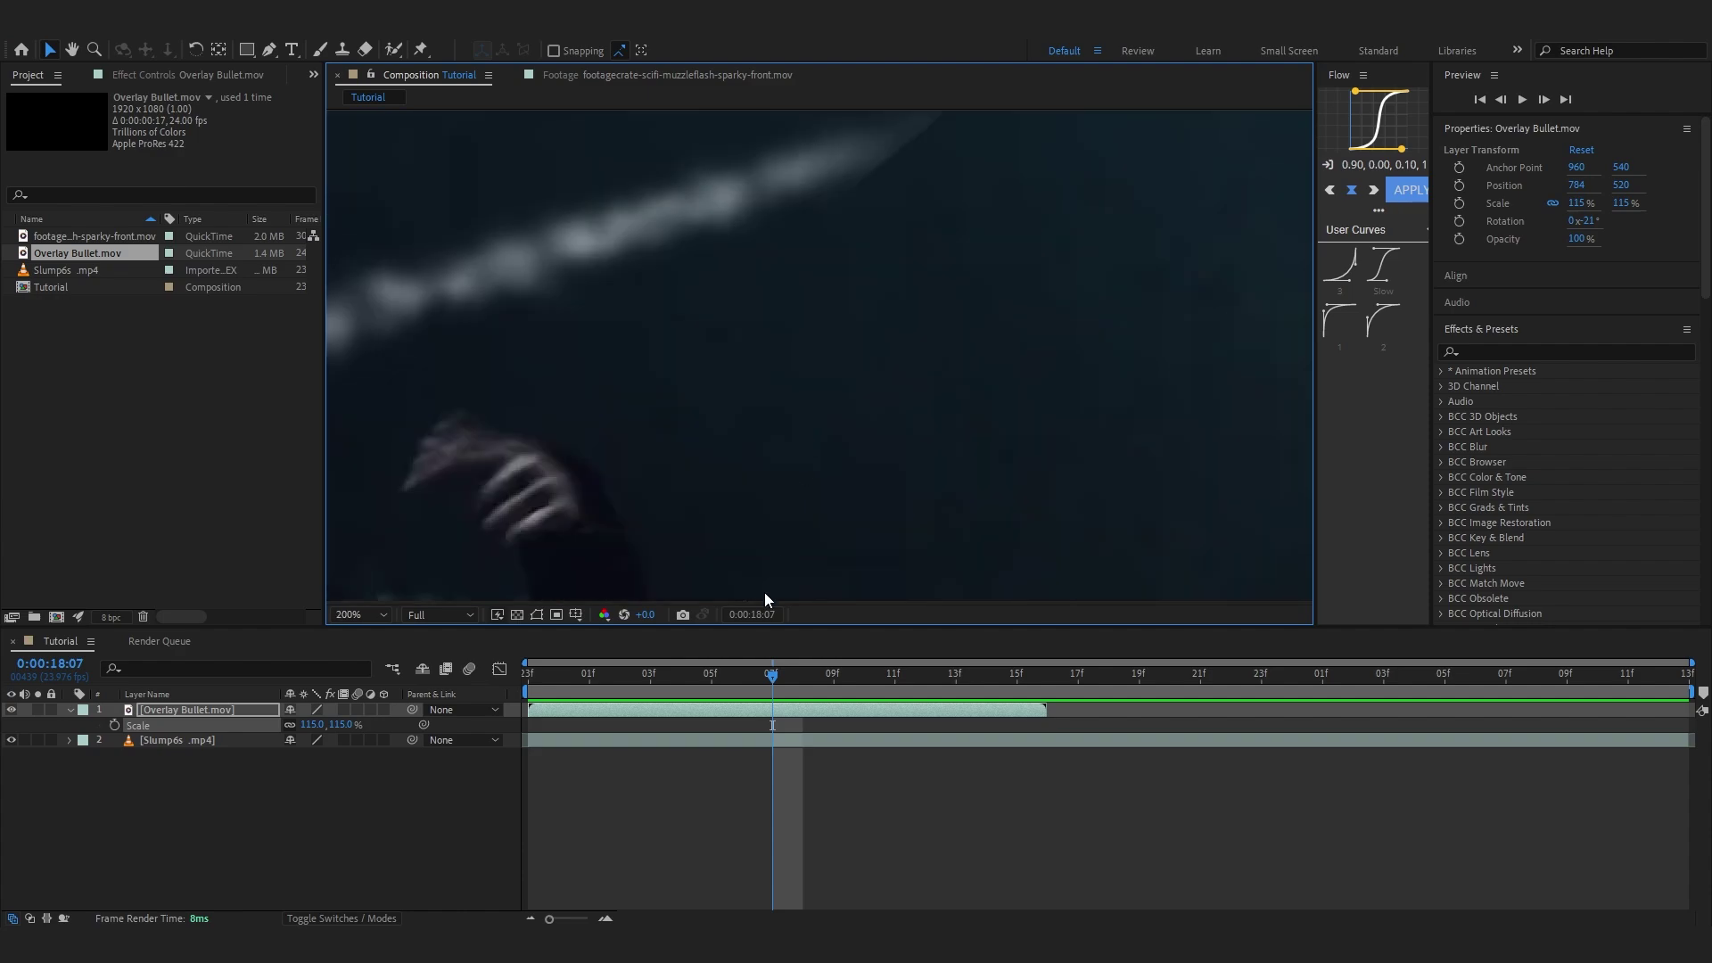
pyautogui.moveTo(741, 677); pyautogui.dragTo(840, 724)
pyautogui.scroll(-2, 825, 361)
pyautogui.moveTo(827, 364); pyautogui.dragTo(923, 338)
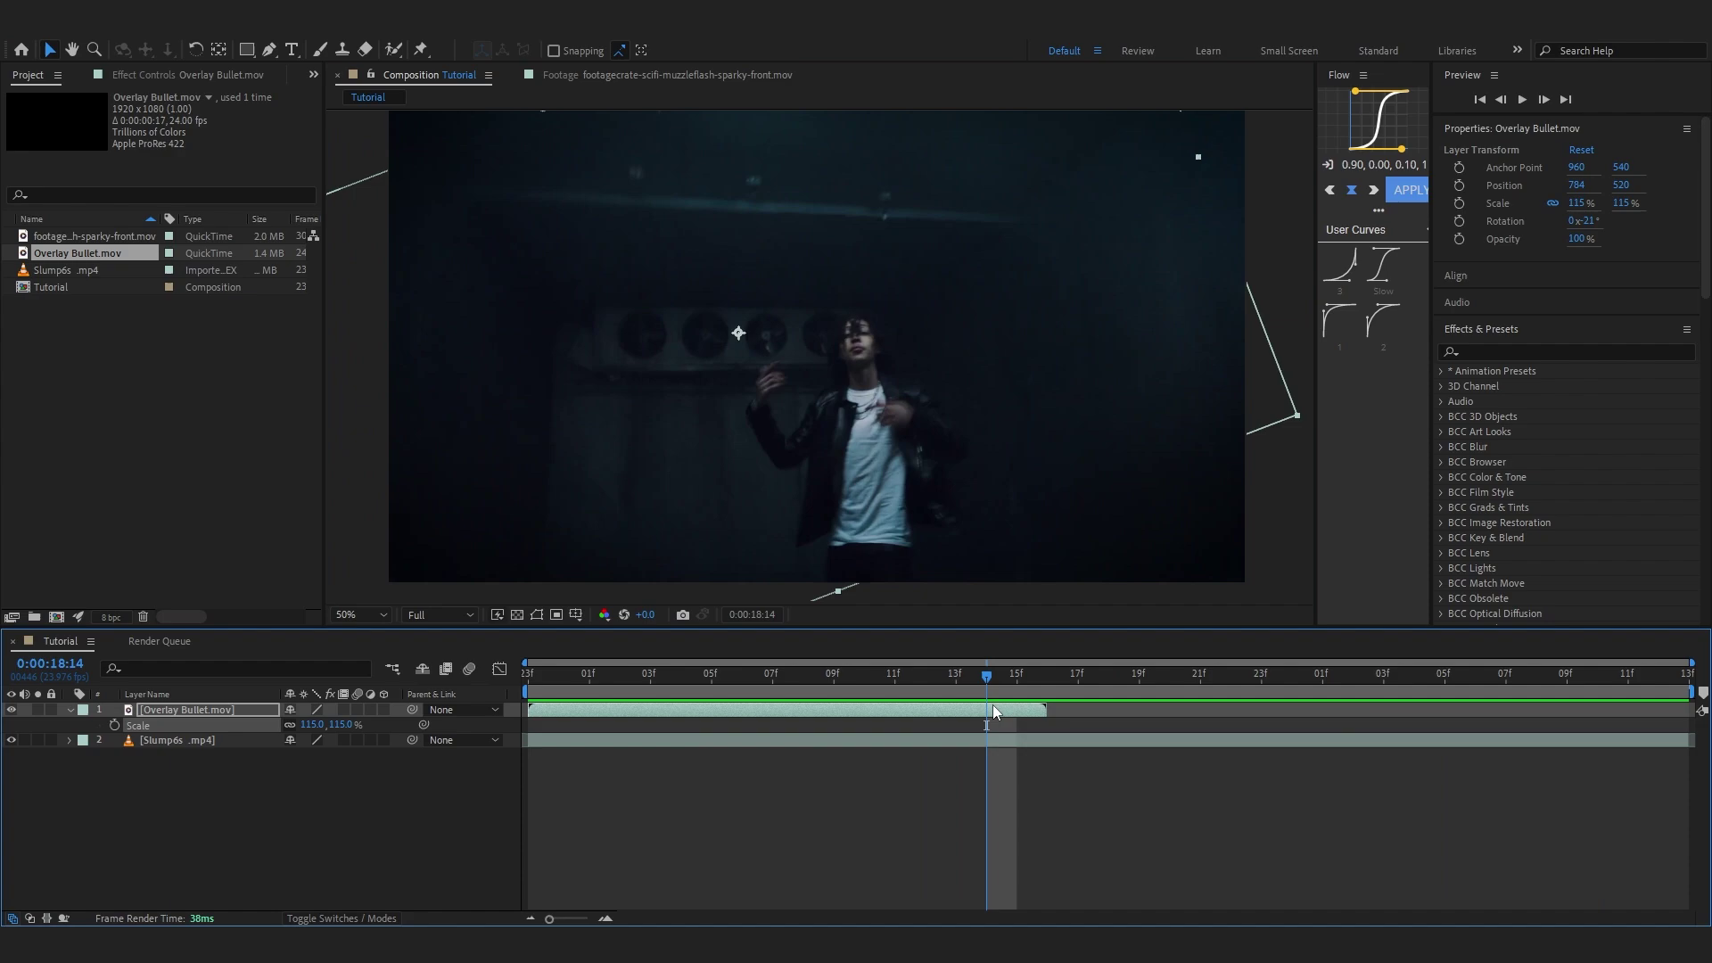
# Duplicate the bullet layer to start at 0:00:18:08, and place the copy at 828, 370 with a 16° rotation.
pyautogui.hotkey('ctrl', 'd')
pyautogui.moveTo(804, 707); pyautogui.dragTo(1049, 705)
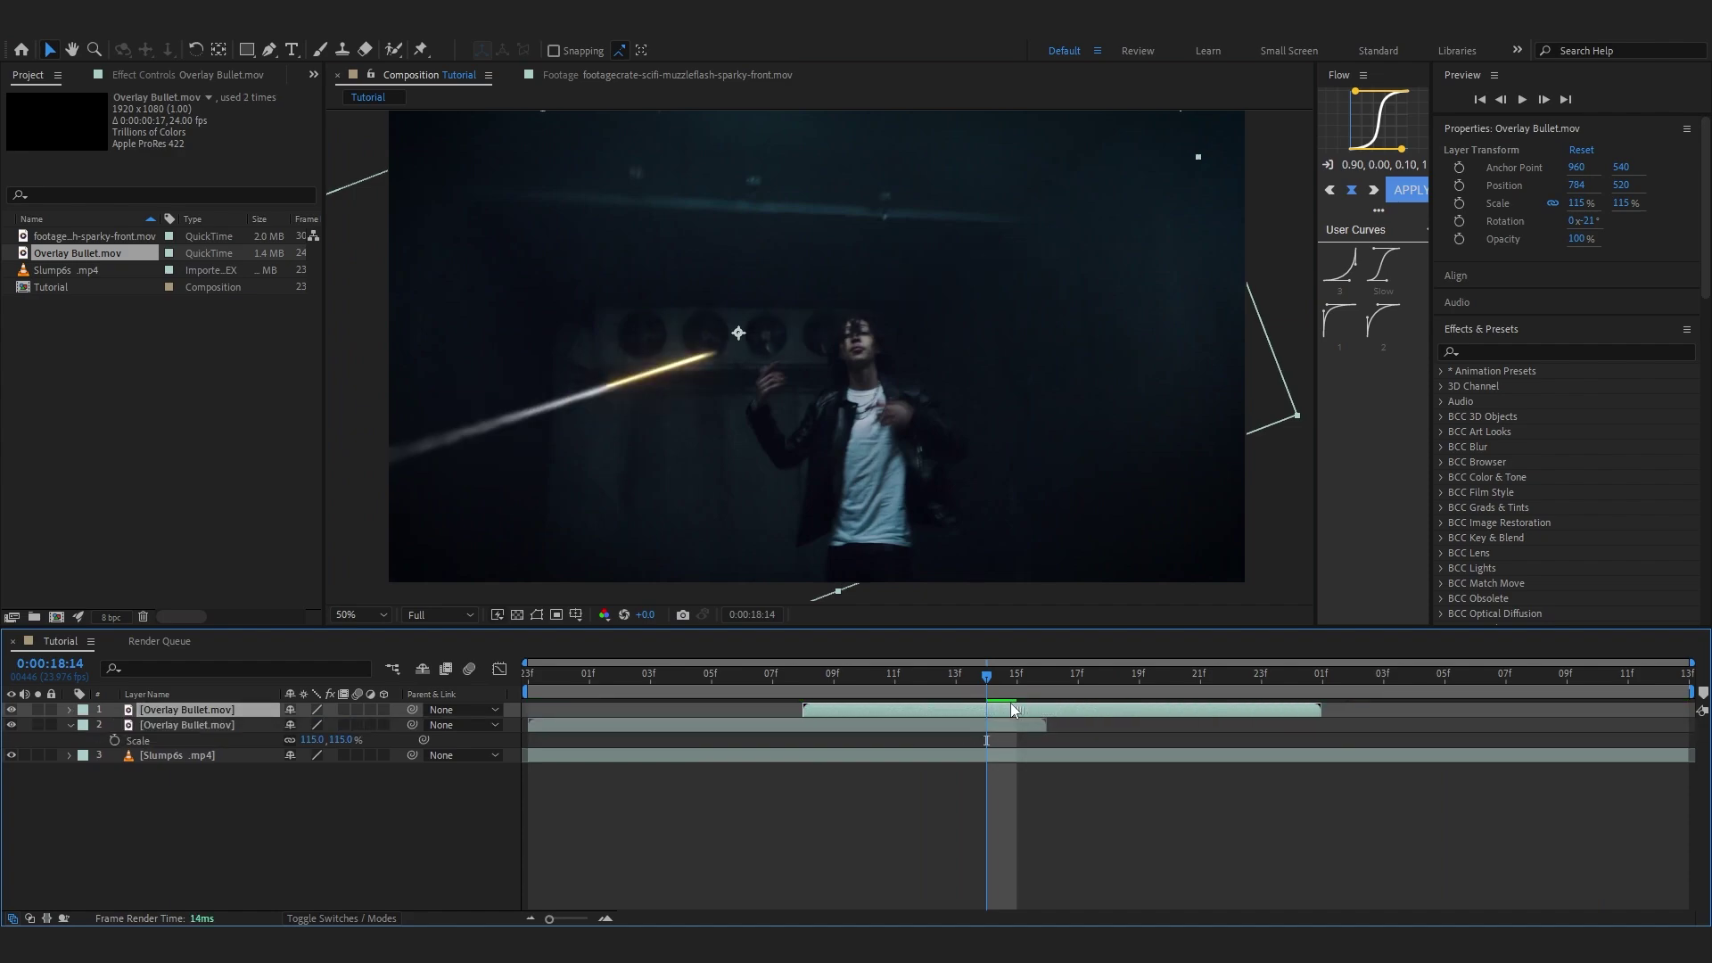
pyautogui.press('r')
pyautogui.moveTo(310, 724); pyautogui.dragTo(345, 724)
pyautogui.moveTo(841, 465); pyautogui.dragTo(860, 403)
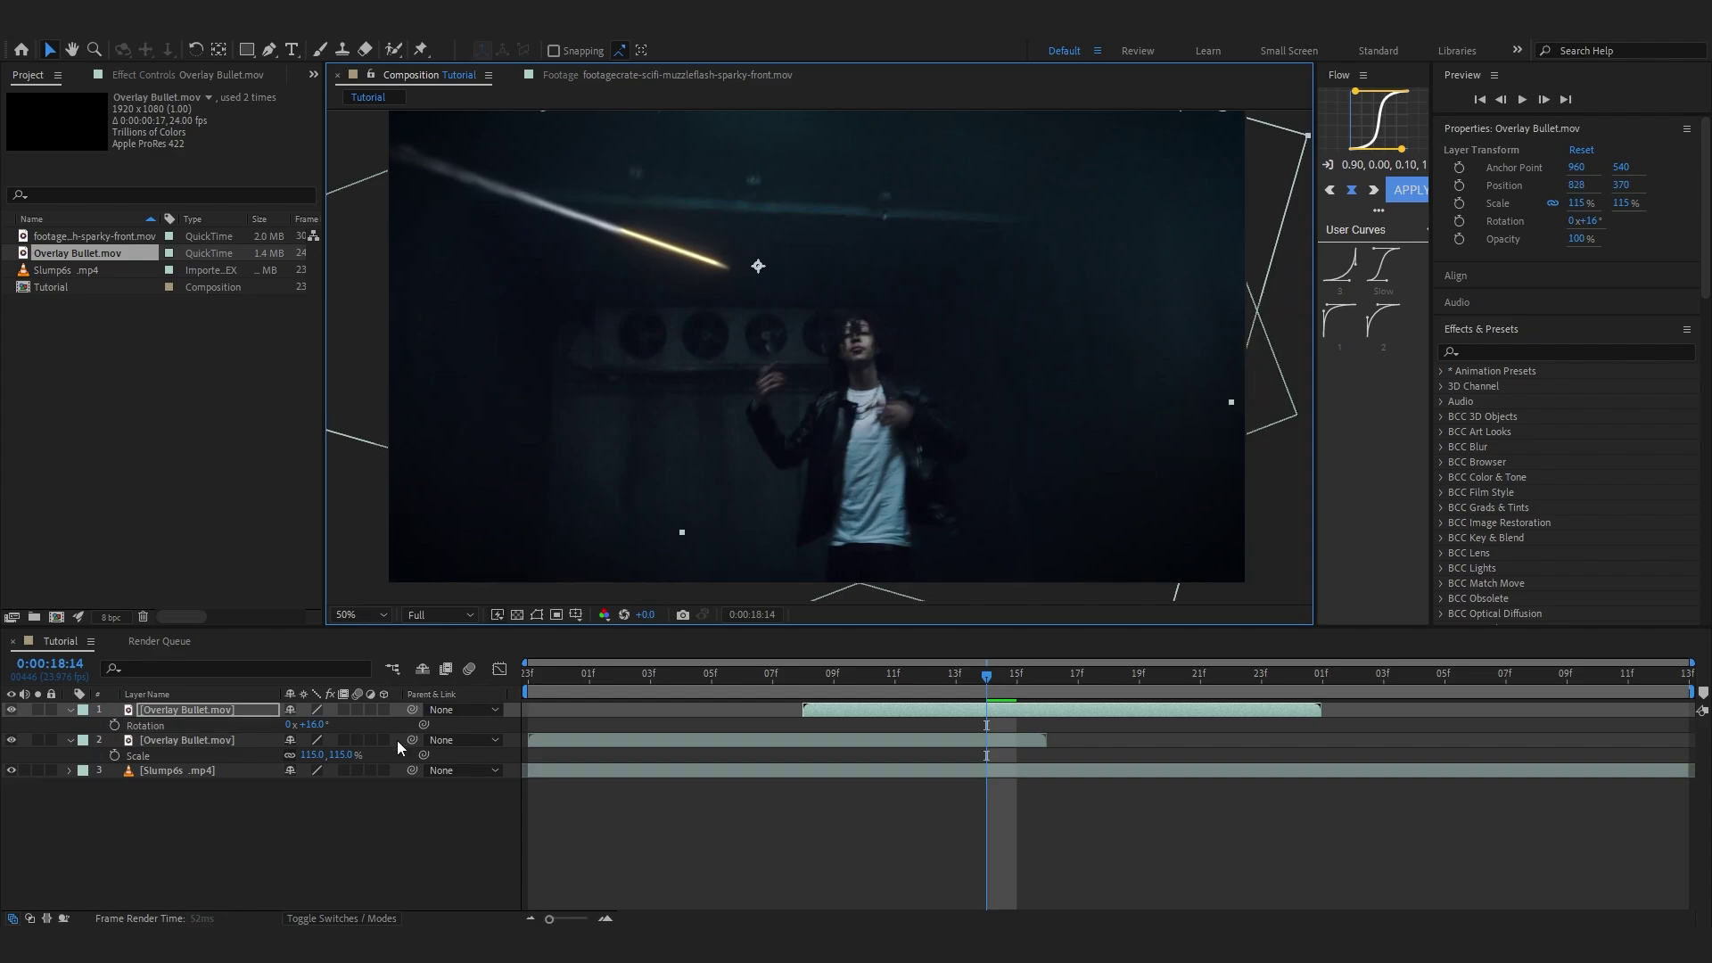
# Scrub and play back the second bullet's flight over the clip.
pyautogui.moveTo(1200, 677); pyautogui.dragTo(19, 626)
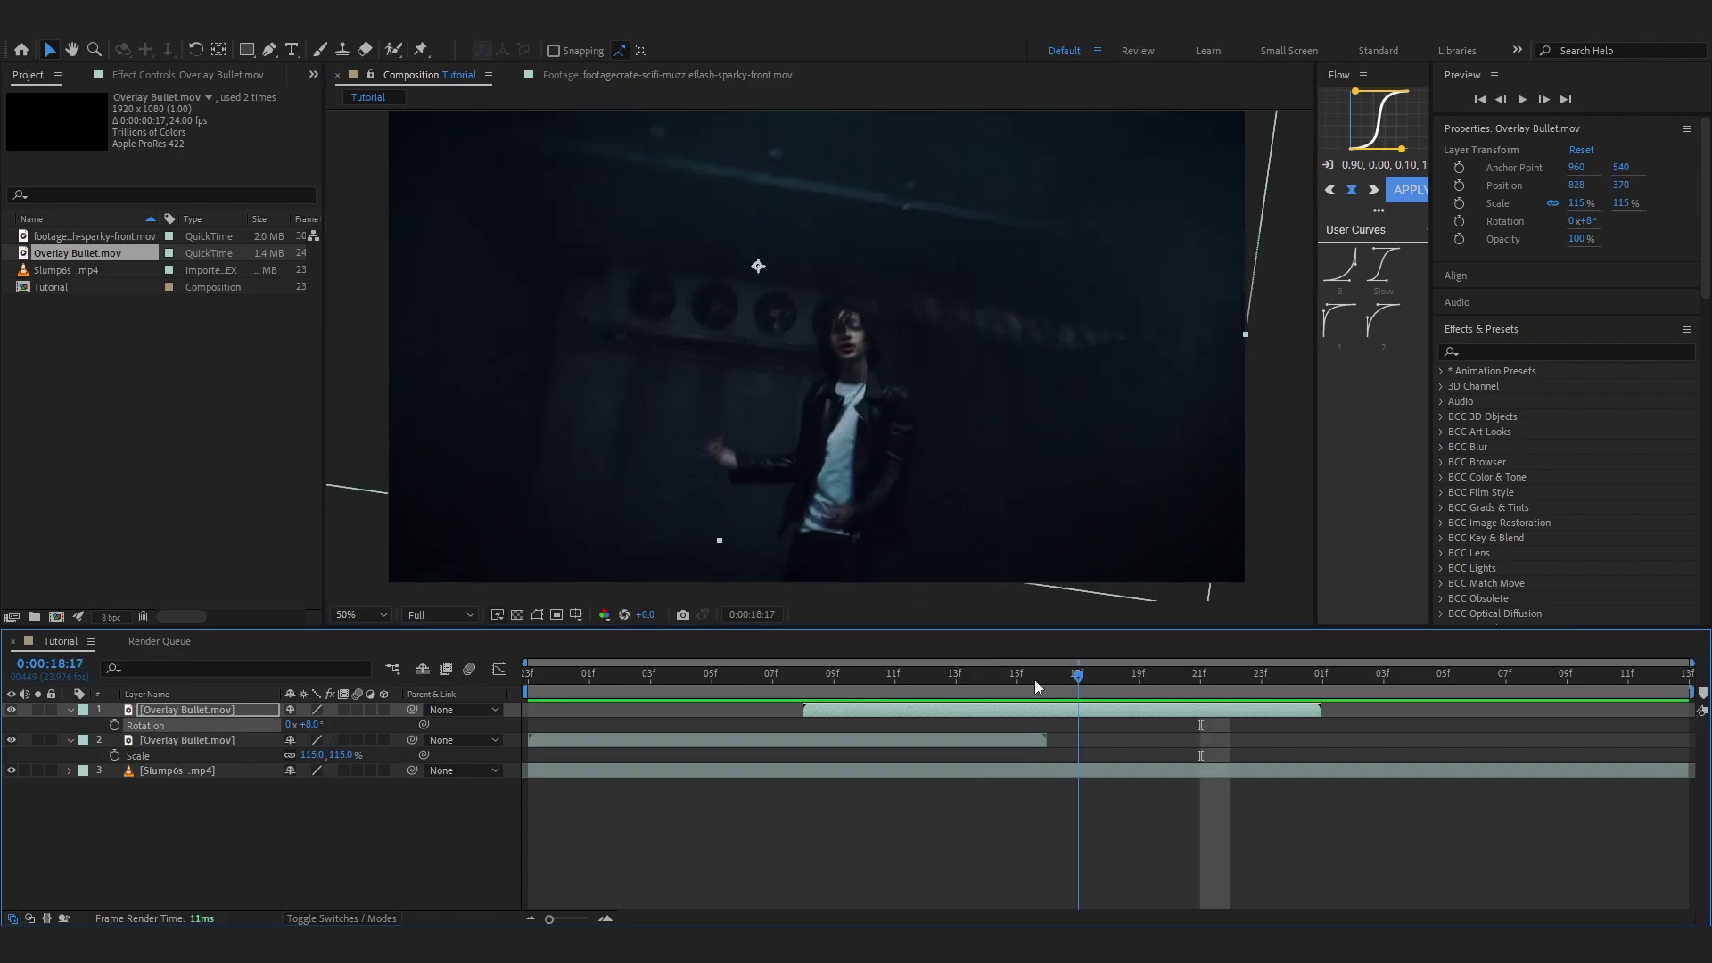
pyautogui.press('space')
pyautogui.press('space')
pyautogui.press('space')
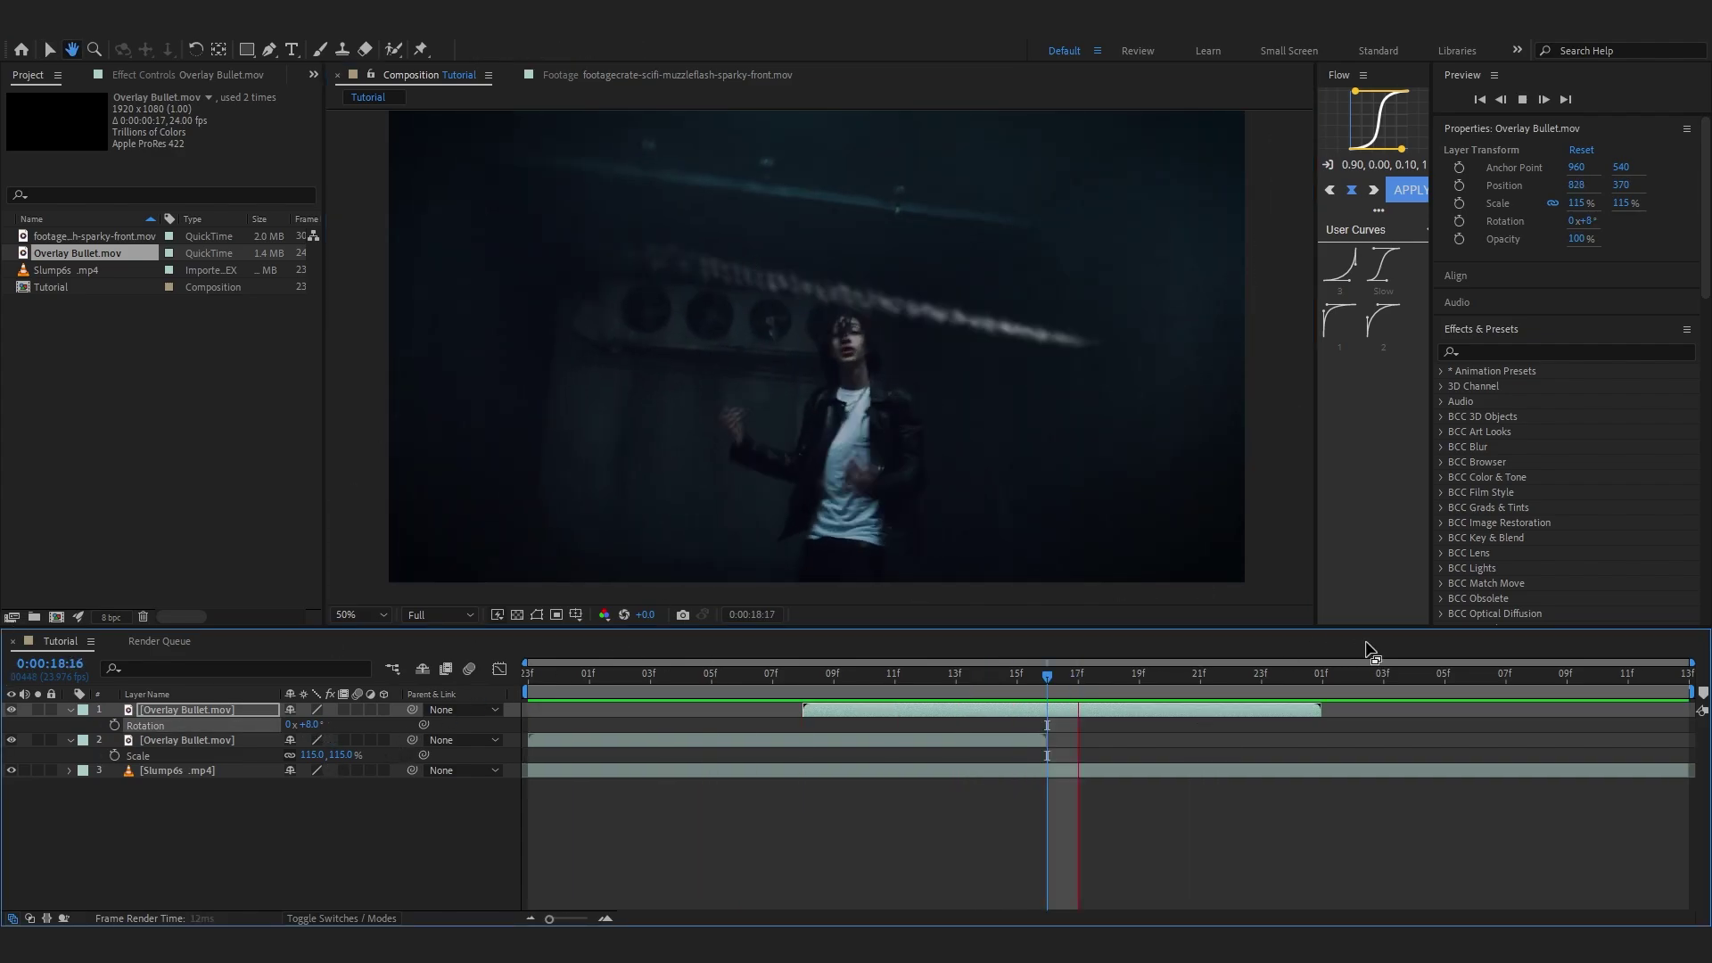
pyautogui.press('space')
# Add a third bullet copy starting at 0:00:18:16, rotated to -2° and placed at 788, 482.
pyautogui.moveTo(1157, 676); pyautogui.dragTo(1077, 685)
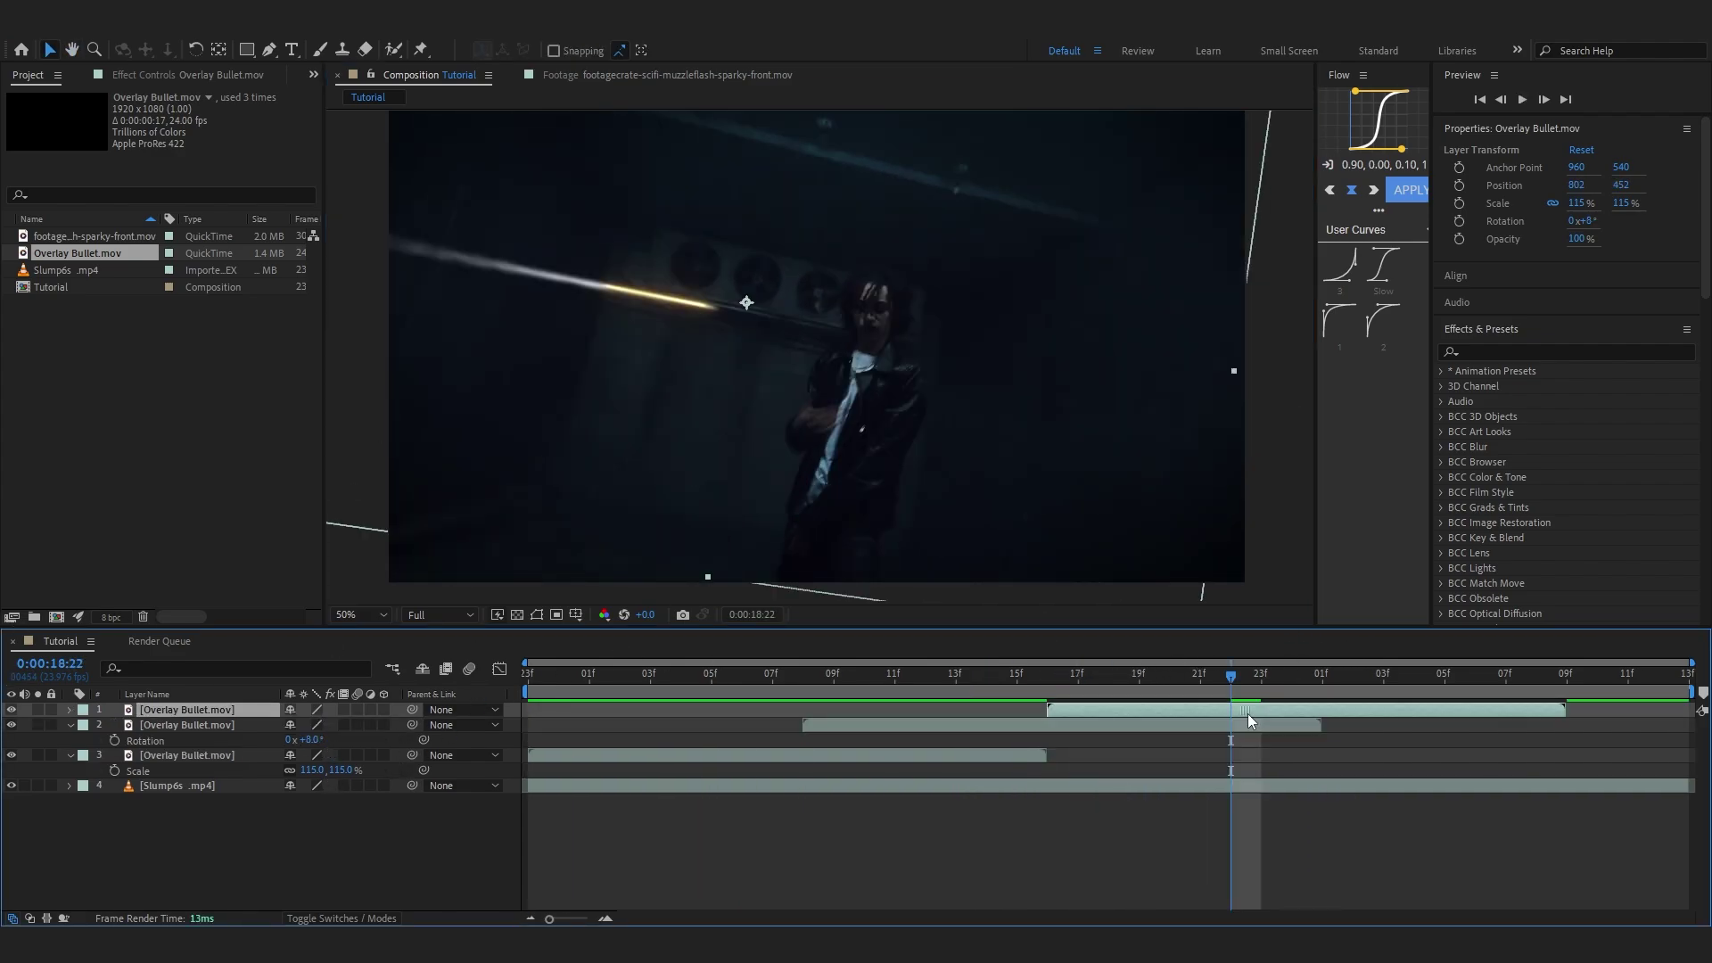
pyautogui.moveTo(1352, 684); pyautogui.dragTo(1293, 682)
pyautogui.press('r')
pyautogui.moveTo(312, 724); pyautogui.dragTo(305, 722)
pyautogui.moveTo(712, 510); pyautogui.dragTo(707, 524)
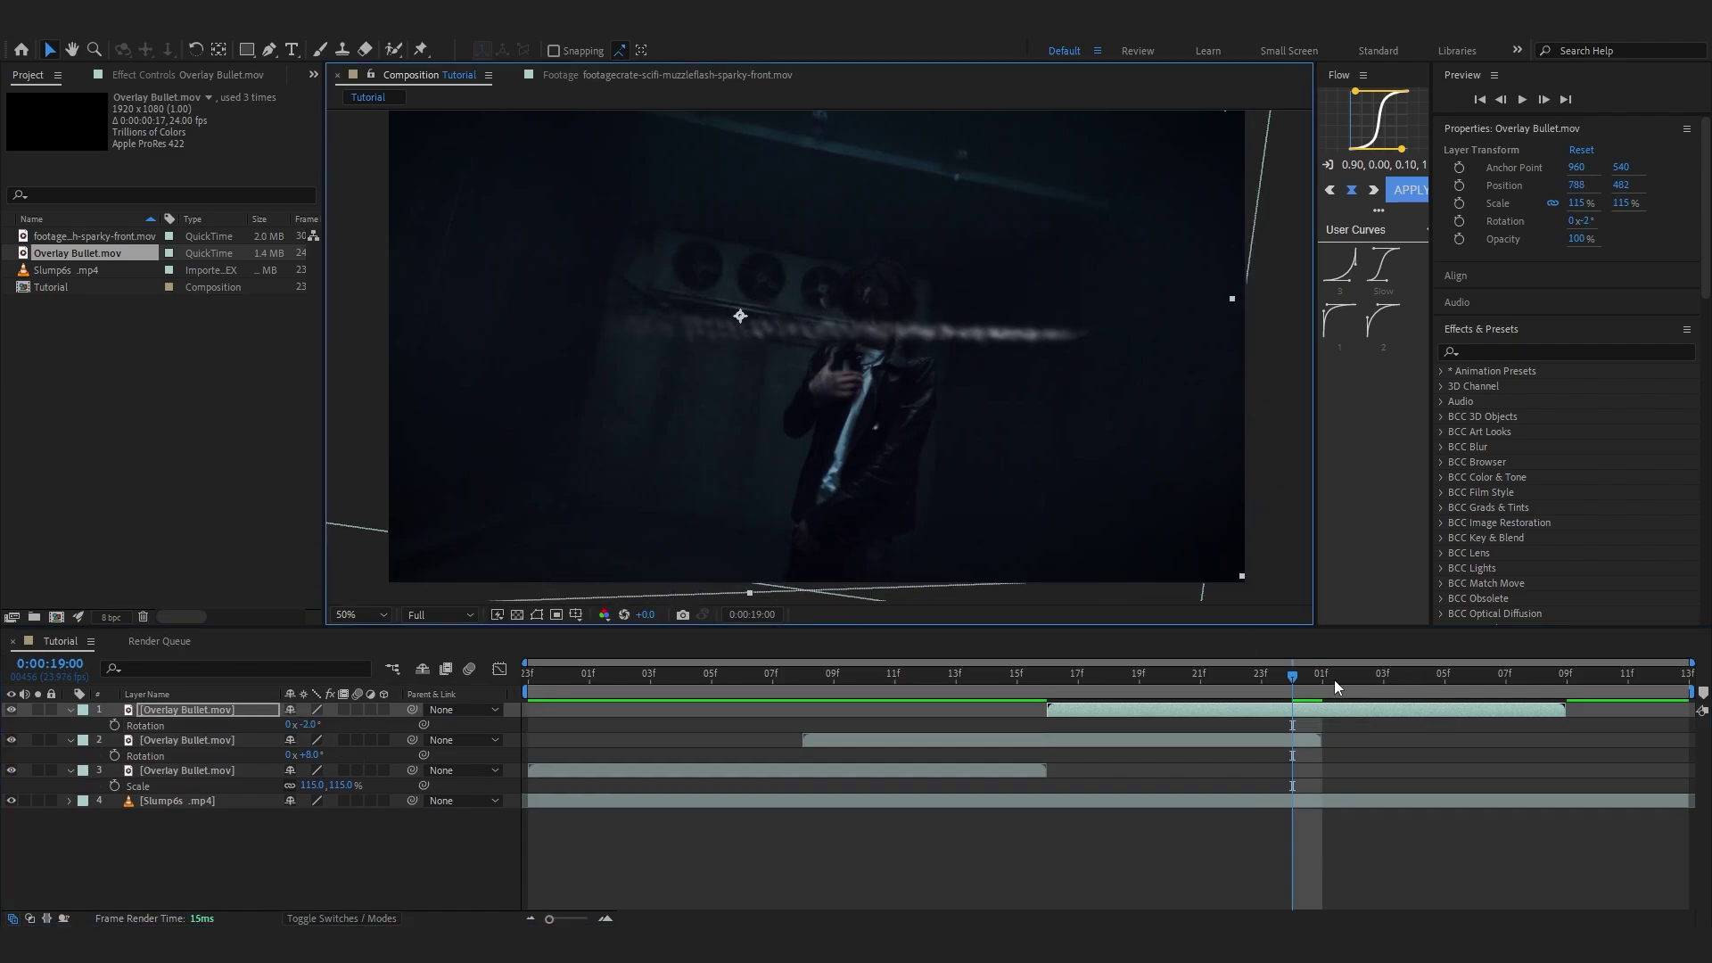
# Play back the composition to check the timing of the three bullets.
pyautogui.press('space')
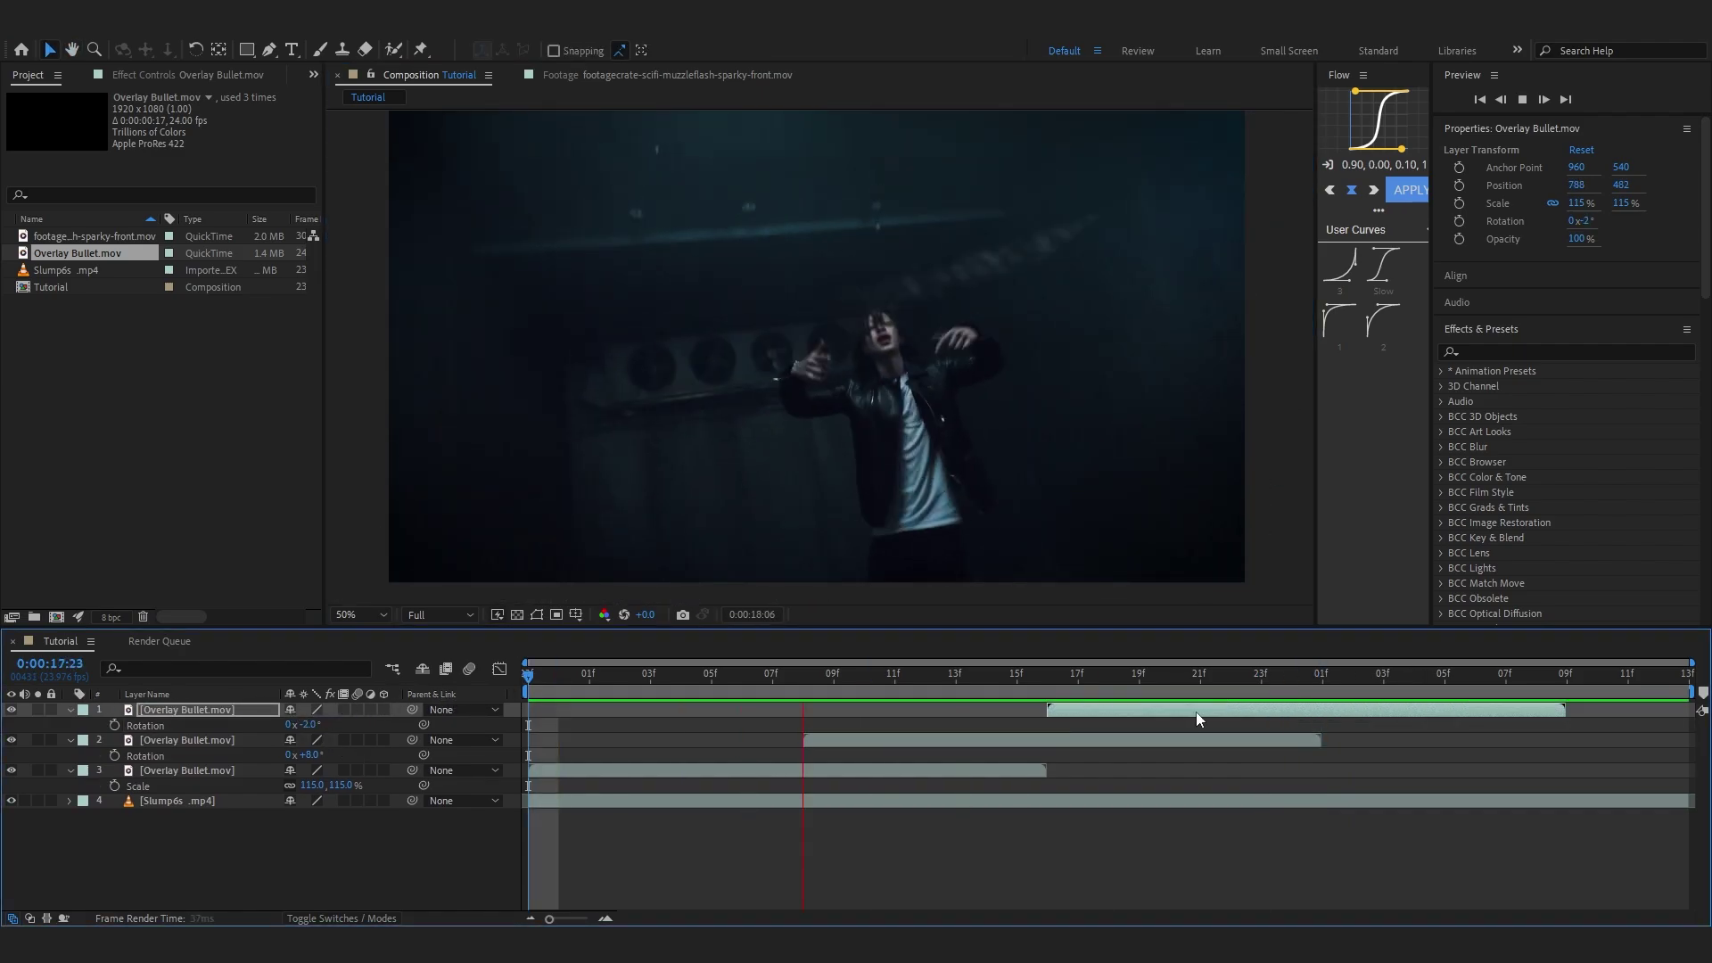
pyautogui.press('space')
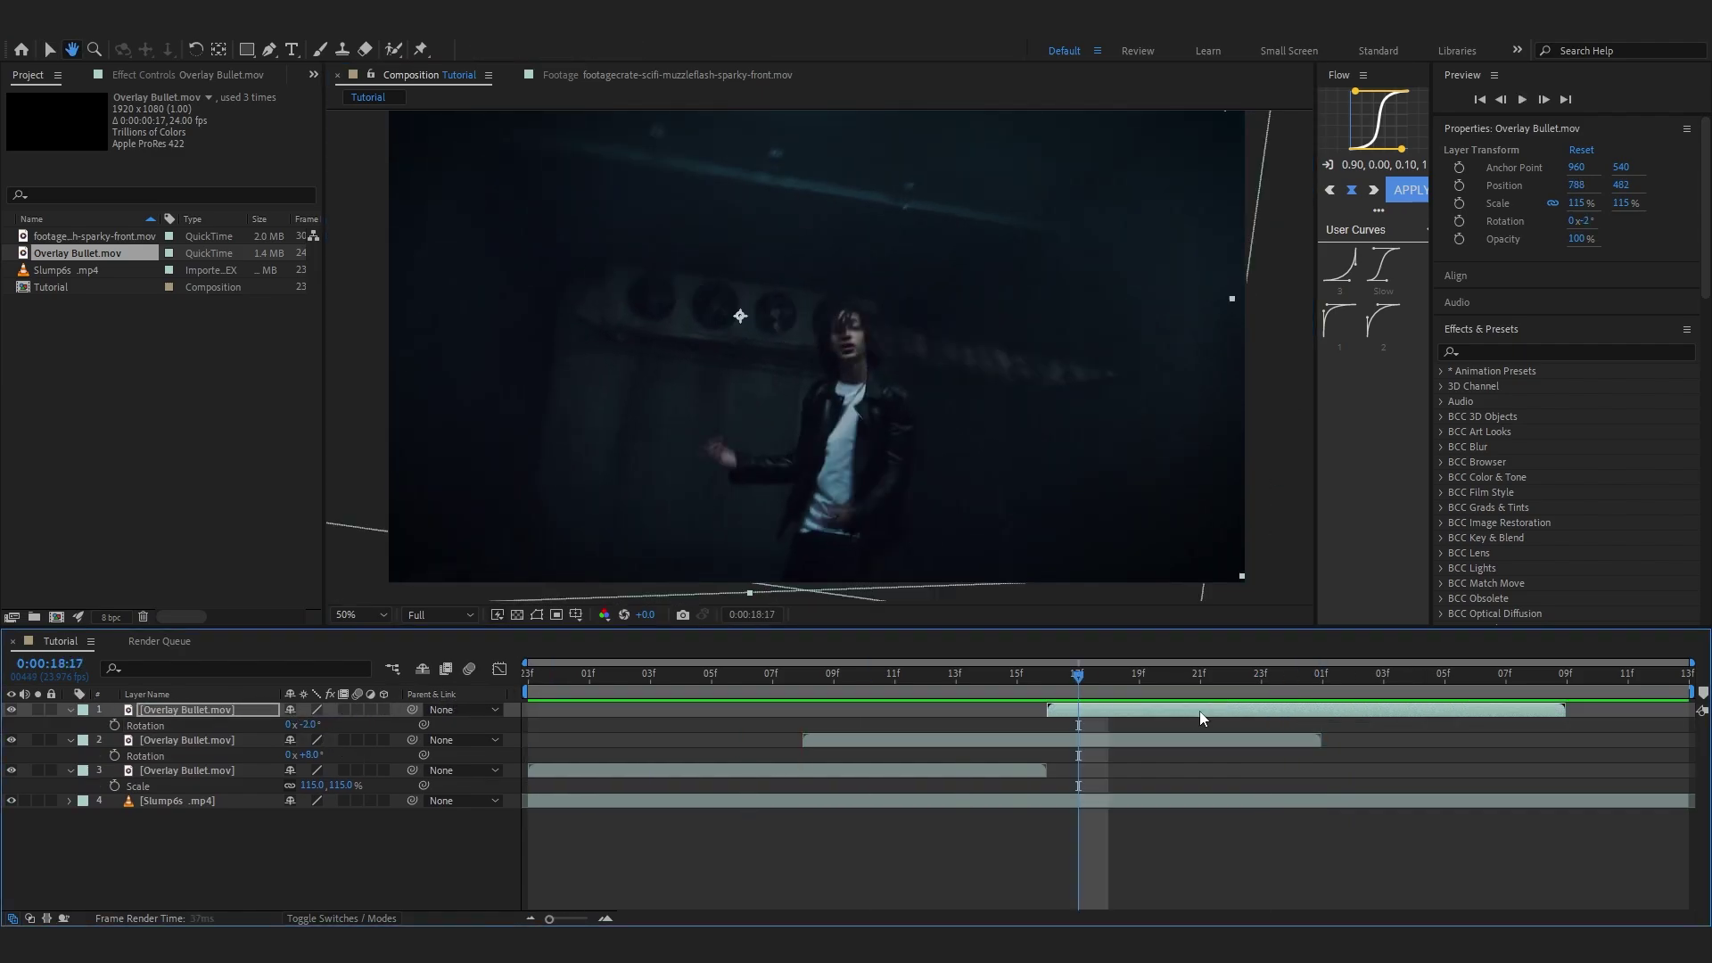
pyautogui.press('space')
pyautogui.press('space')
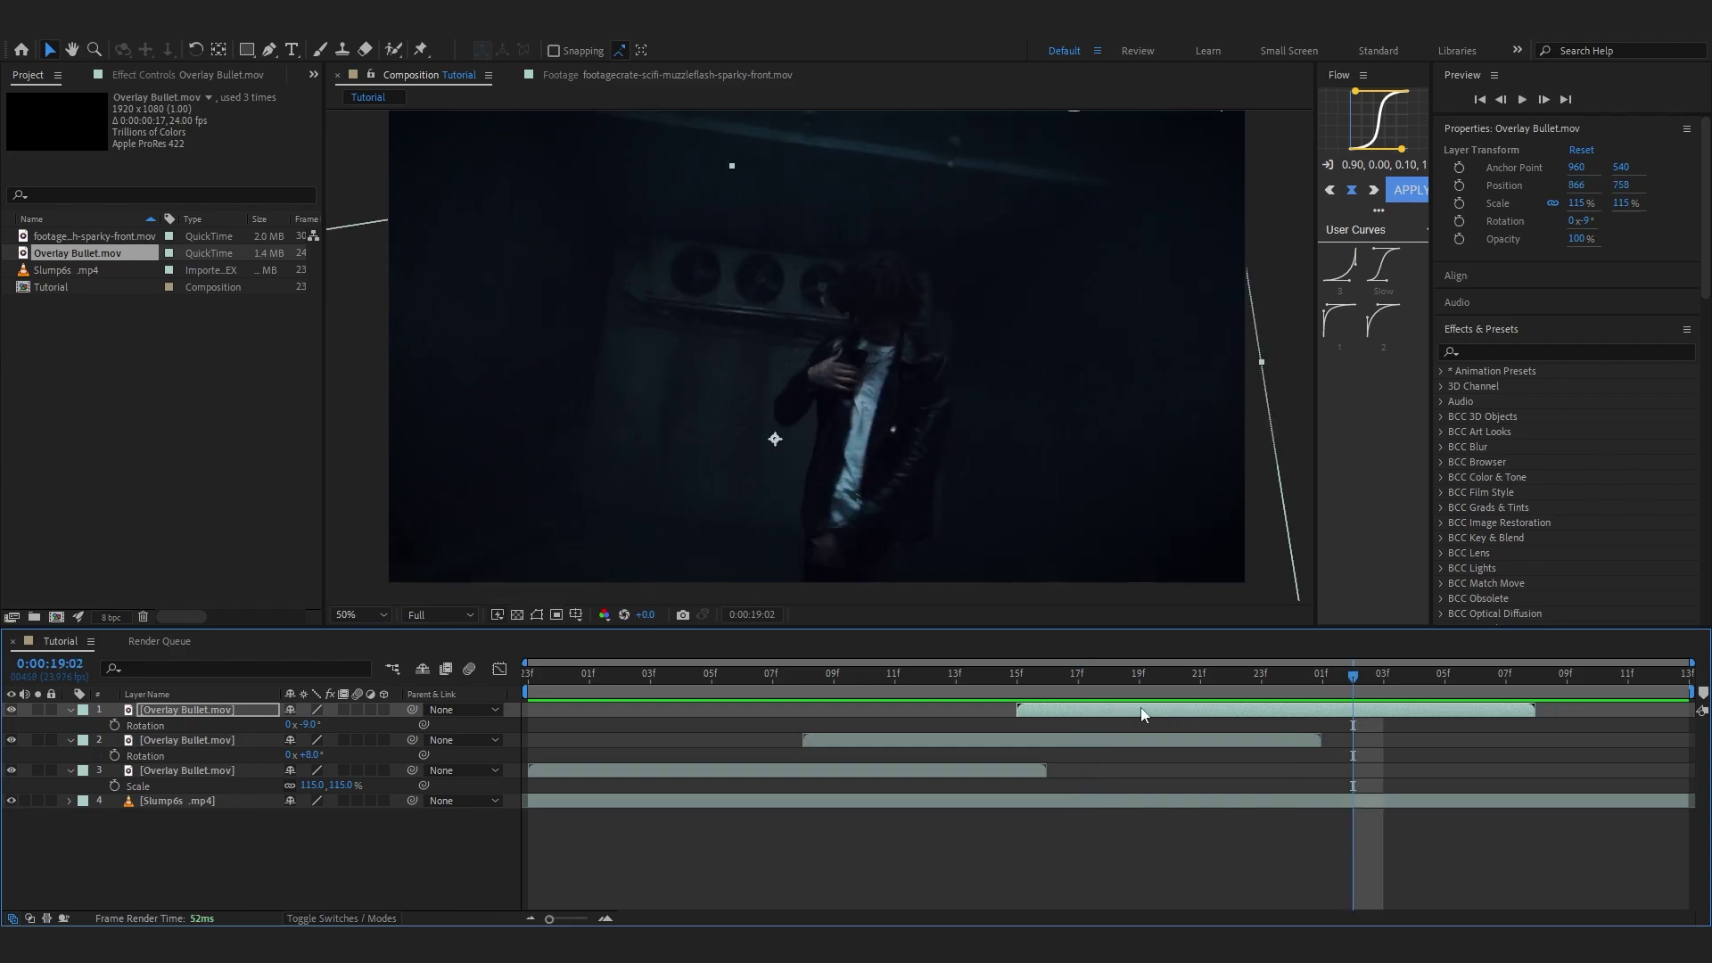
# Duplicate the latest bullet layer to start at 0:00:18:23, then adjust the copy's rotation and move it higher in the frame.
pyautogui.hotkey('ctrl', 'd')
pyautogui.moveTo(1141, 708); pyautogui.dragTo(1386, 709)
pyautogui.click(1505, 675)
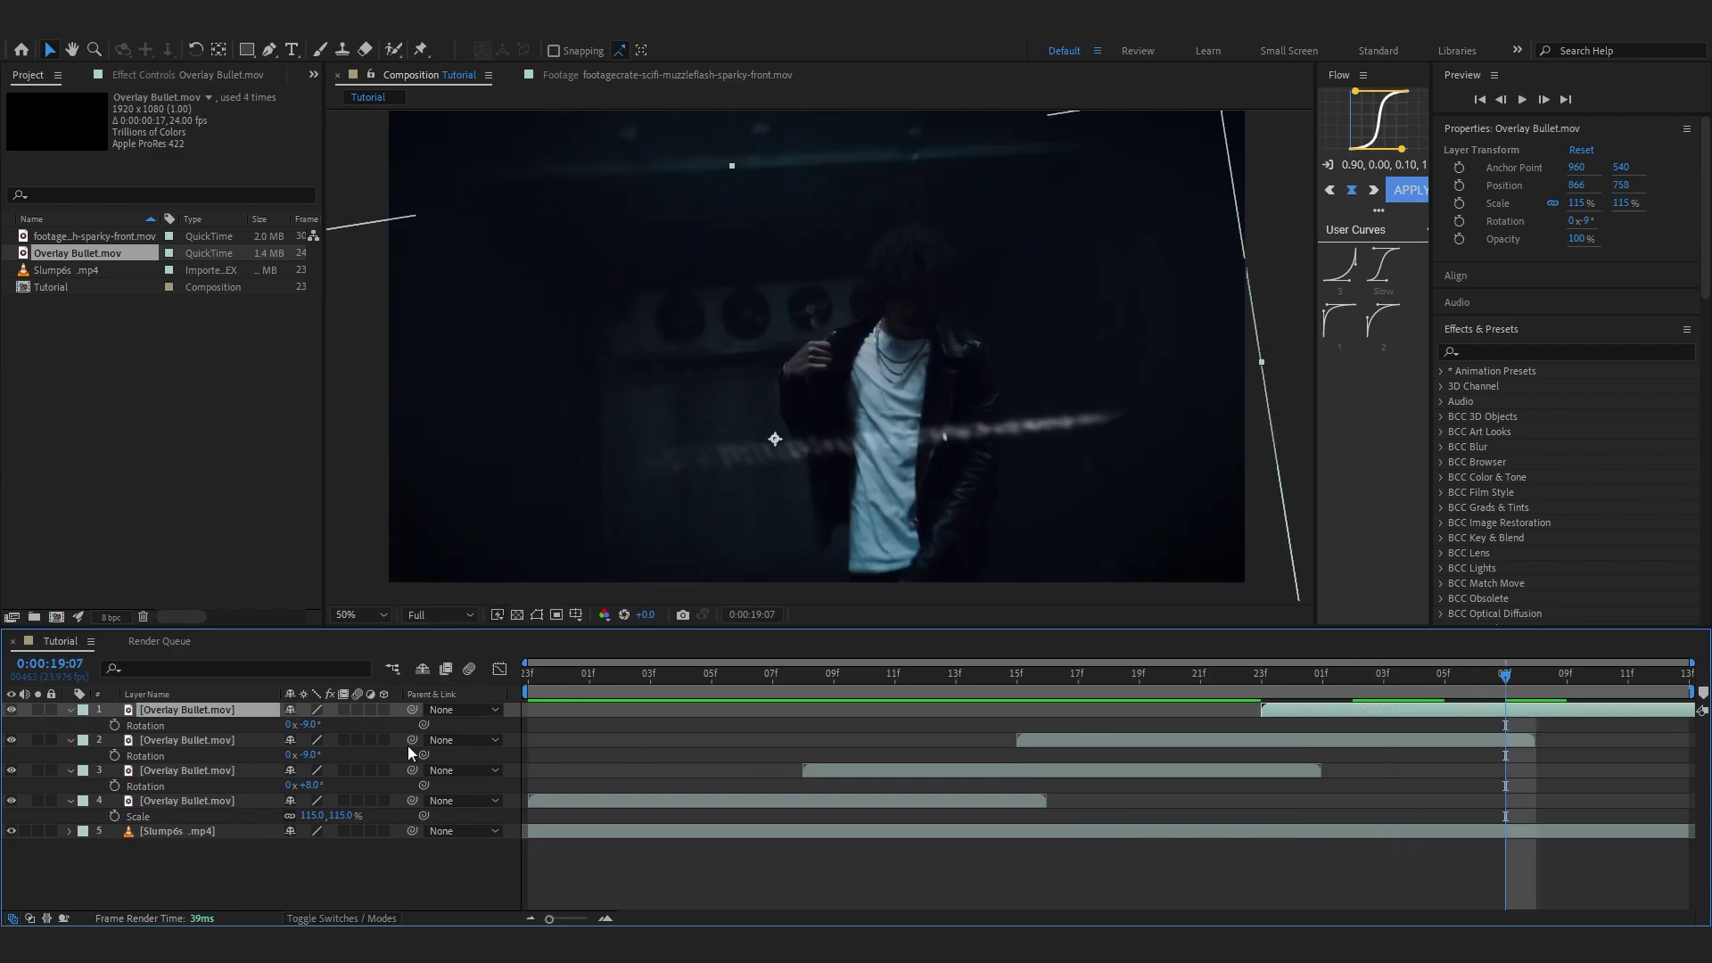
pyautogui.moveTo(308, 727); pyautogui.dragTo(319, 727)
pyautogui.moveTo(1068, 481); pyautogui.dragTo(1074, 324)
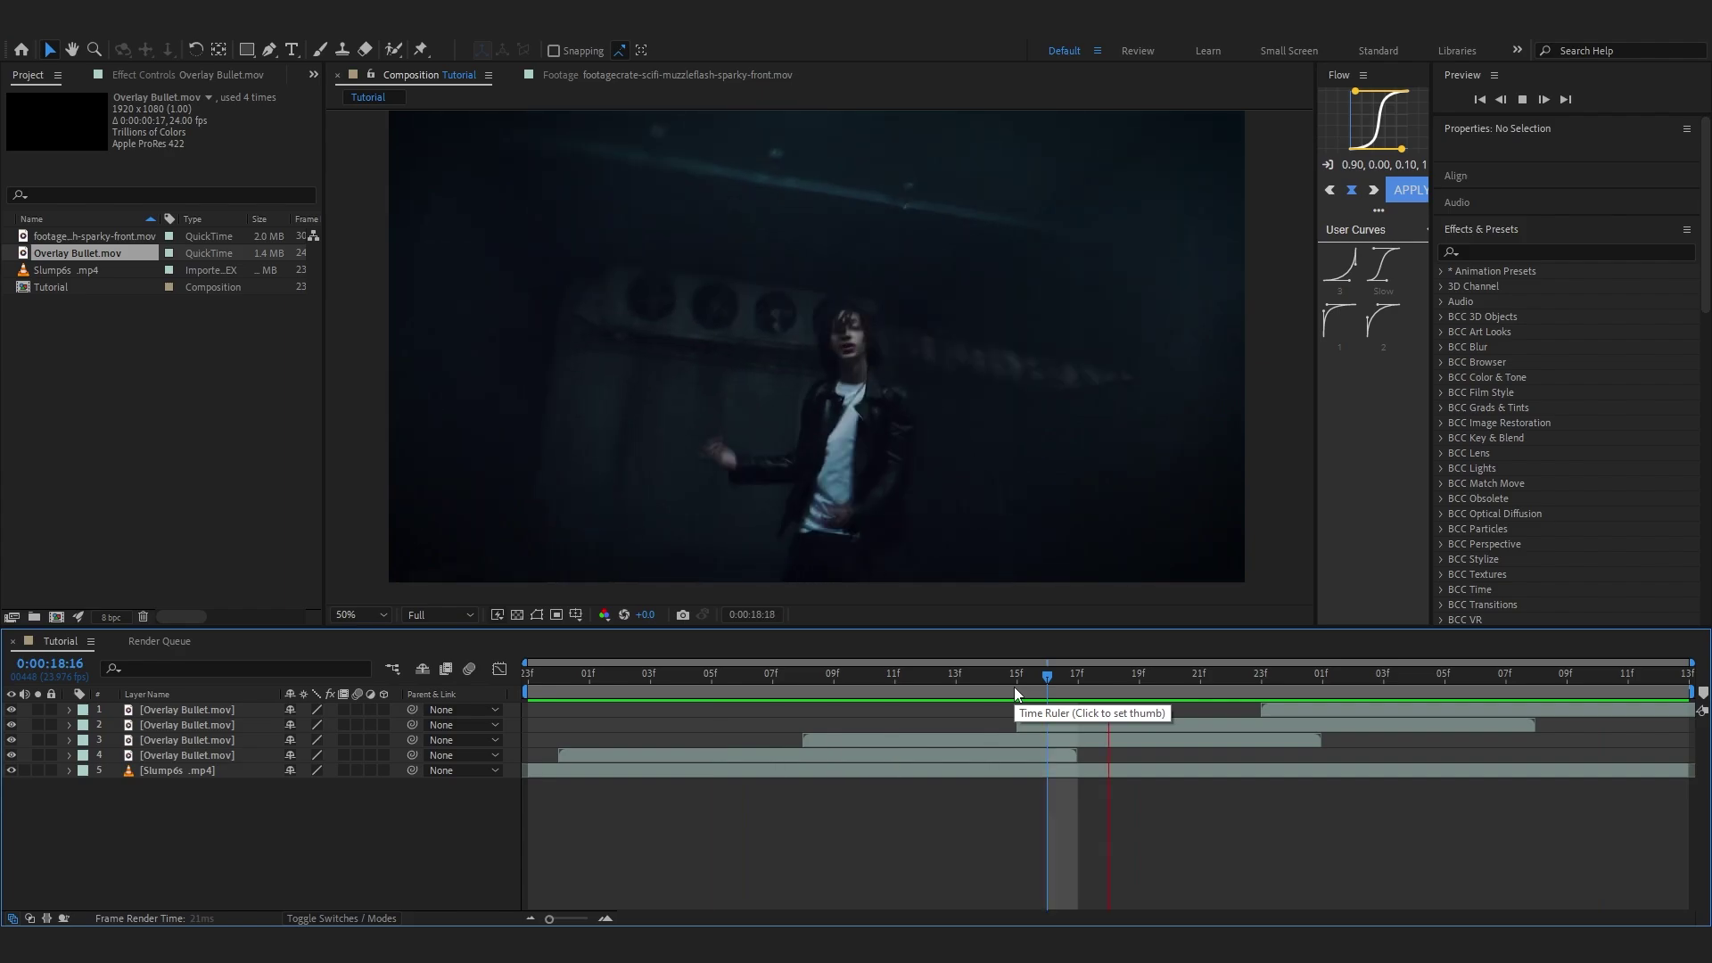
# Stop the preview and change the label color of all four bullet layers to Blue.
pyautogui.press('space')
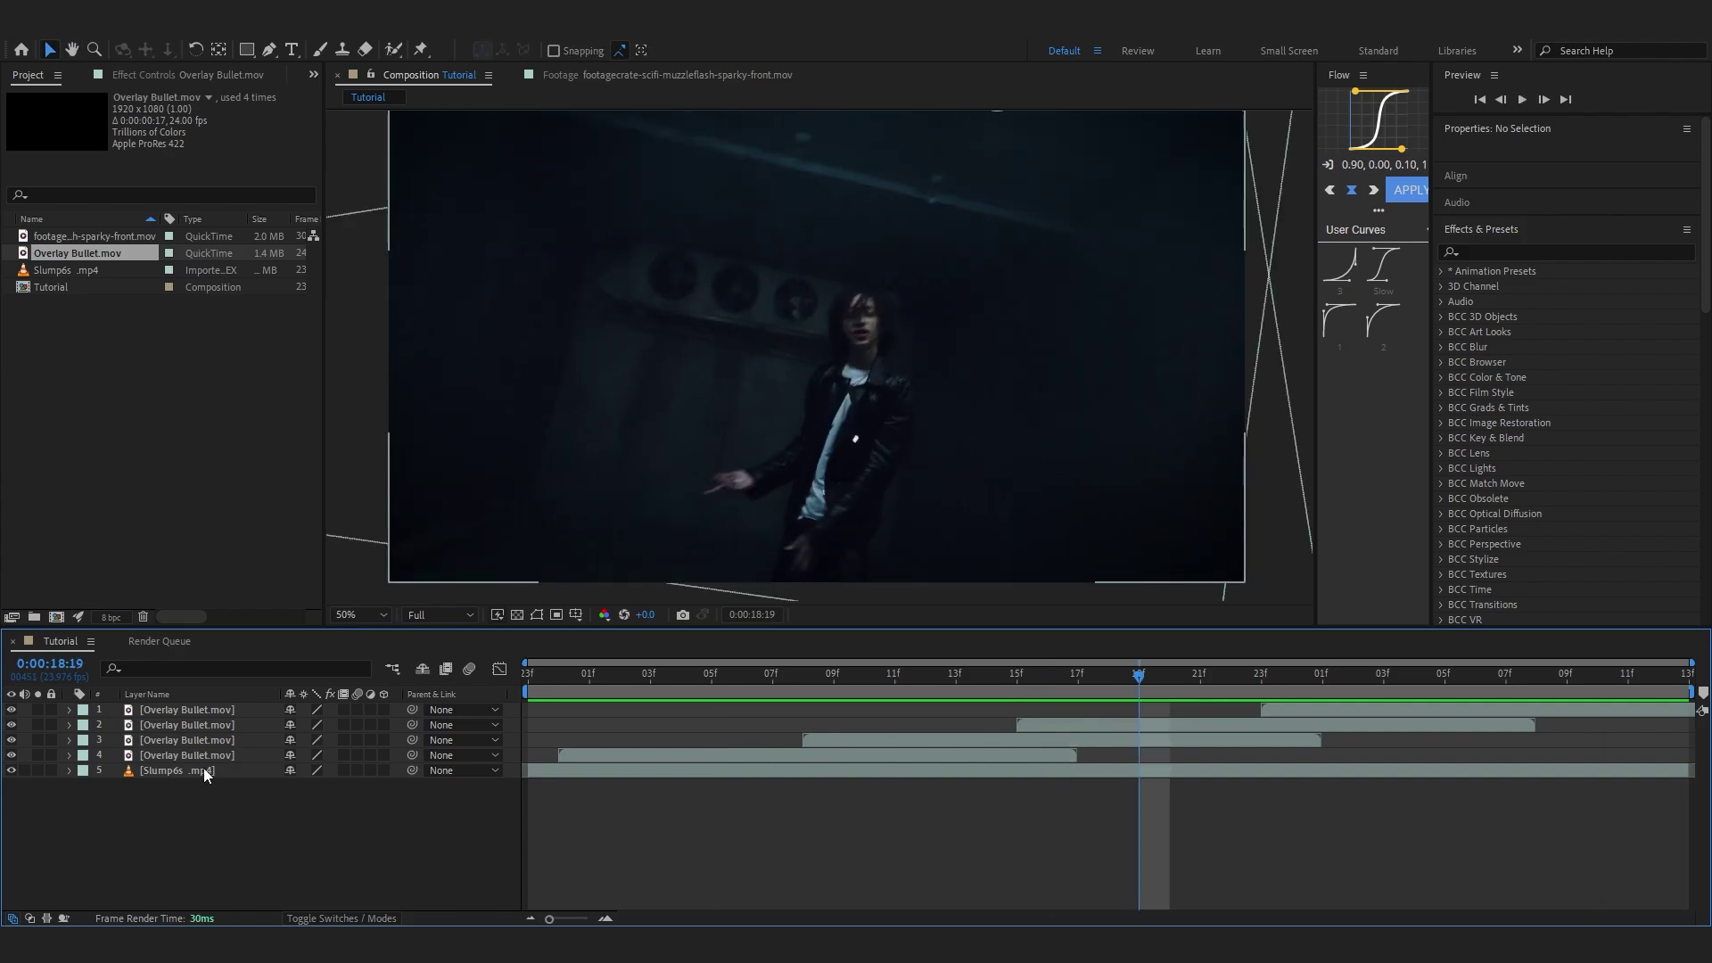
pyautogui.click(212, 755)
pyautogui.keyDown('shift'); pyautogui.click(189, 713); pyautogui.keyUp('shift')
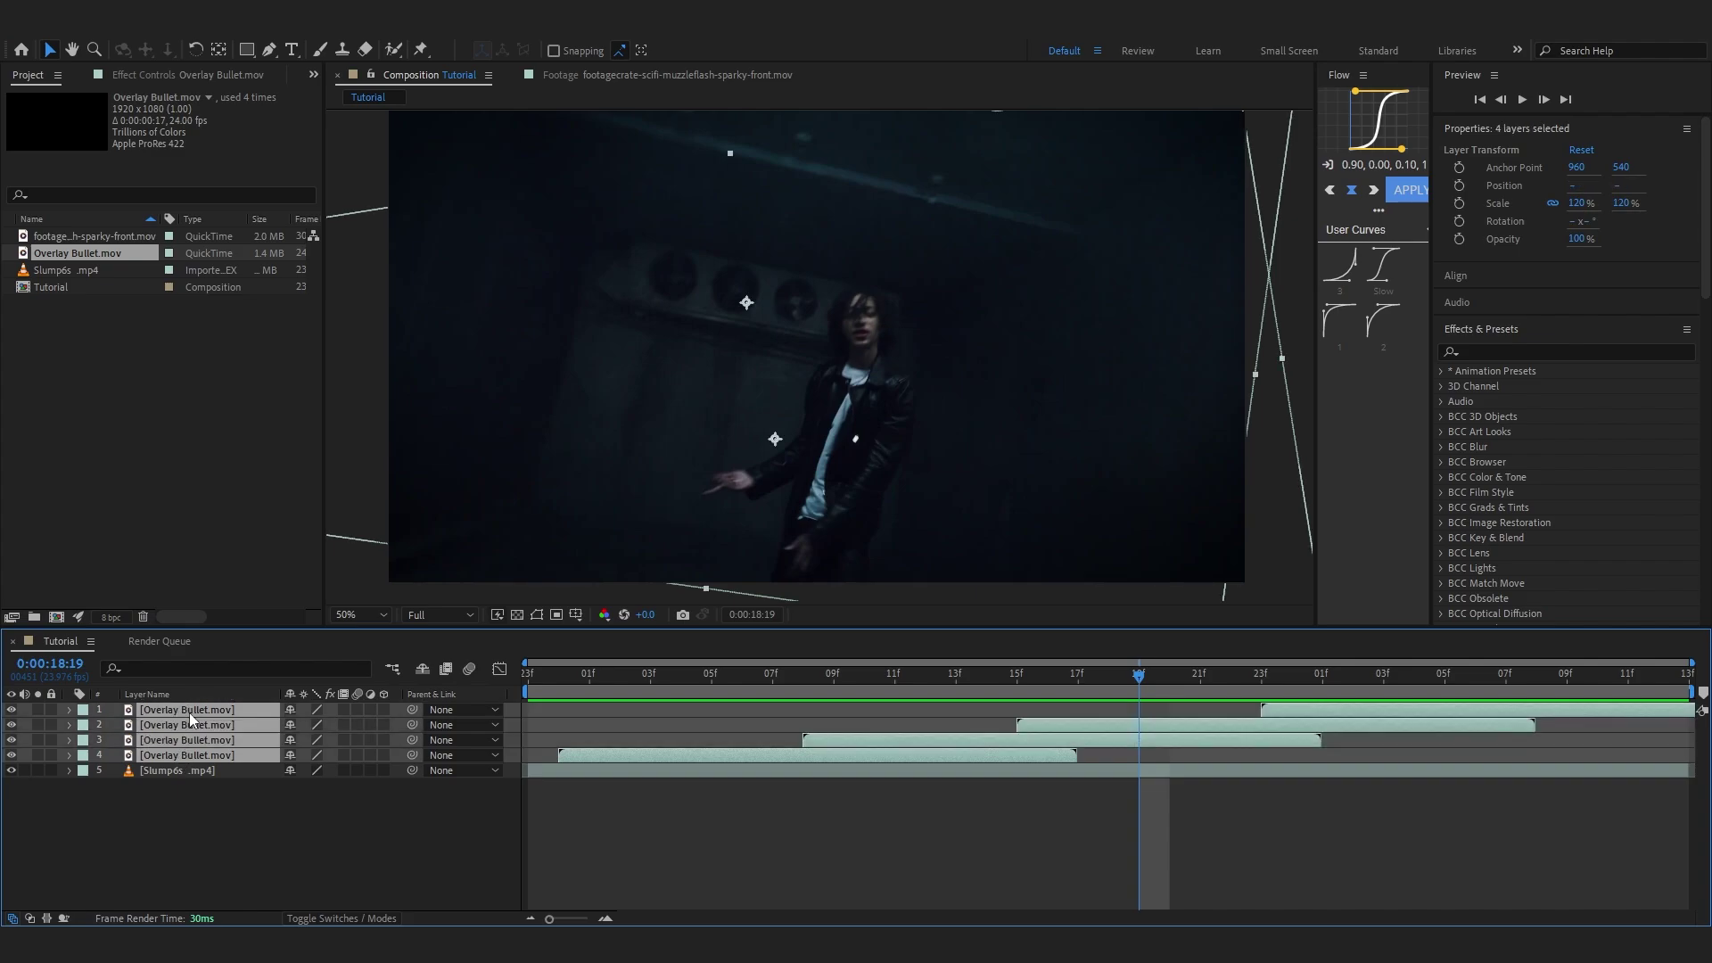
pyautogui.click(82, 725)
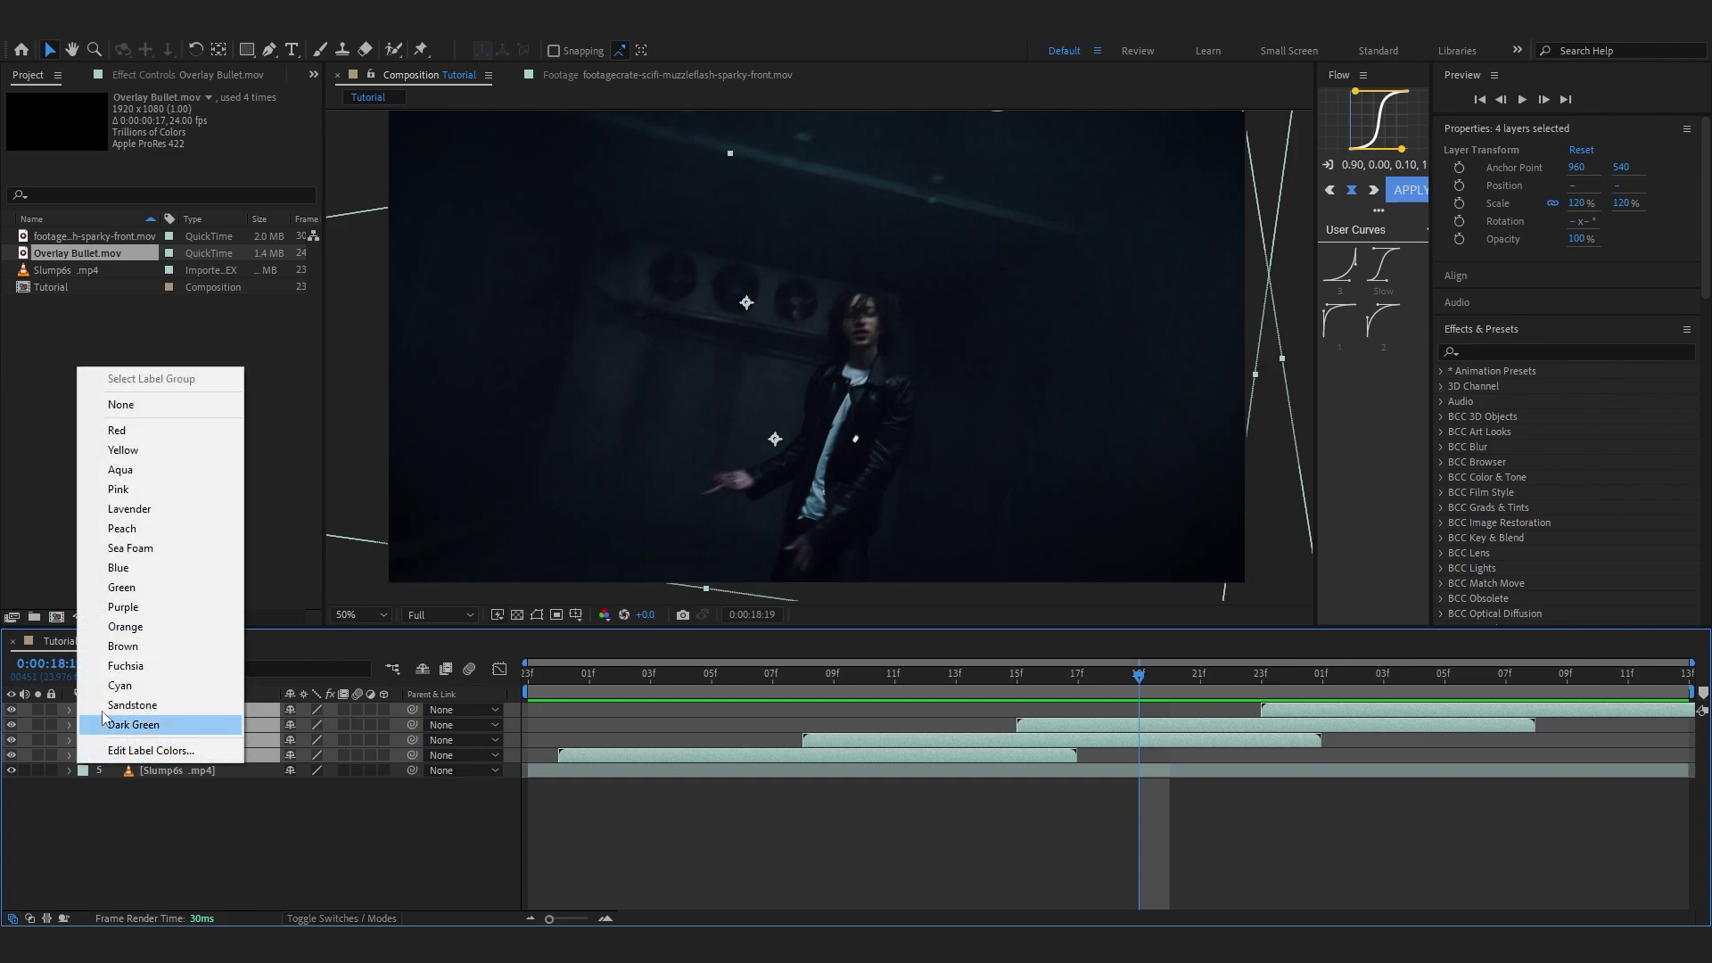
pyautogui.click(130, 570)
# Add the sparky-front muzzle flash footage as the top layer of the Tutorial composition and start a preview.
pyautogui.click(815, 755)
pyautogui.moveTo(776, 676); pyautogui.dragTo(685, 725)
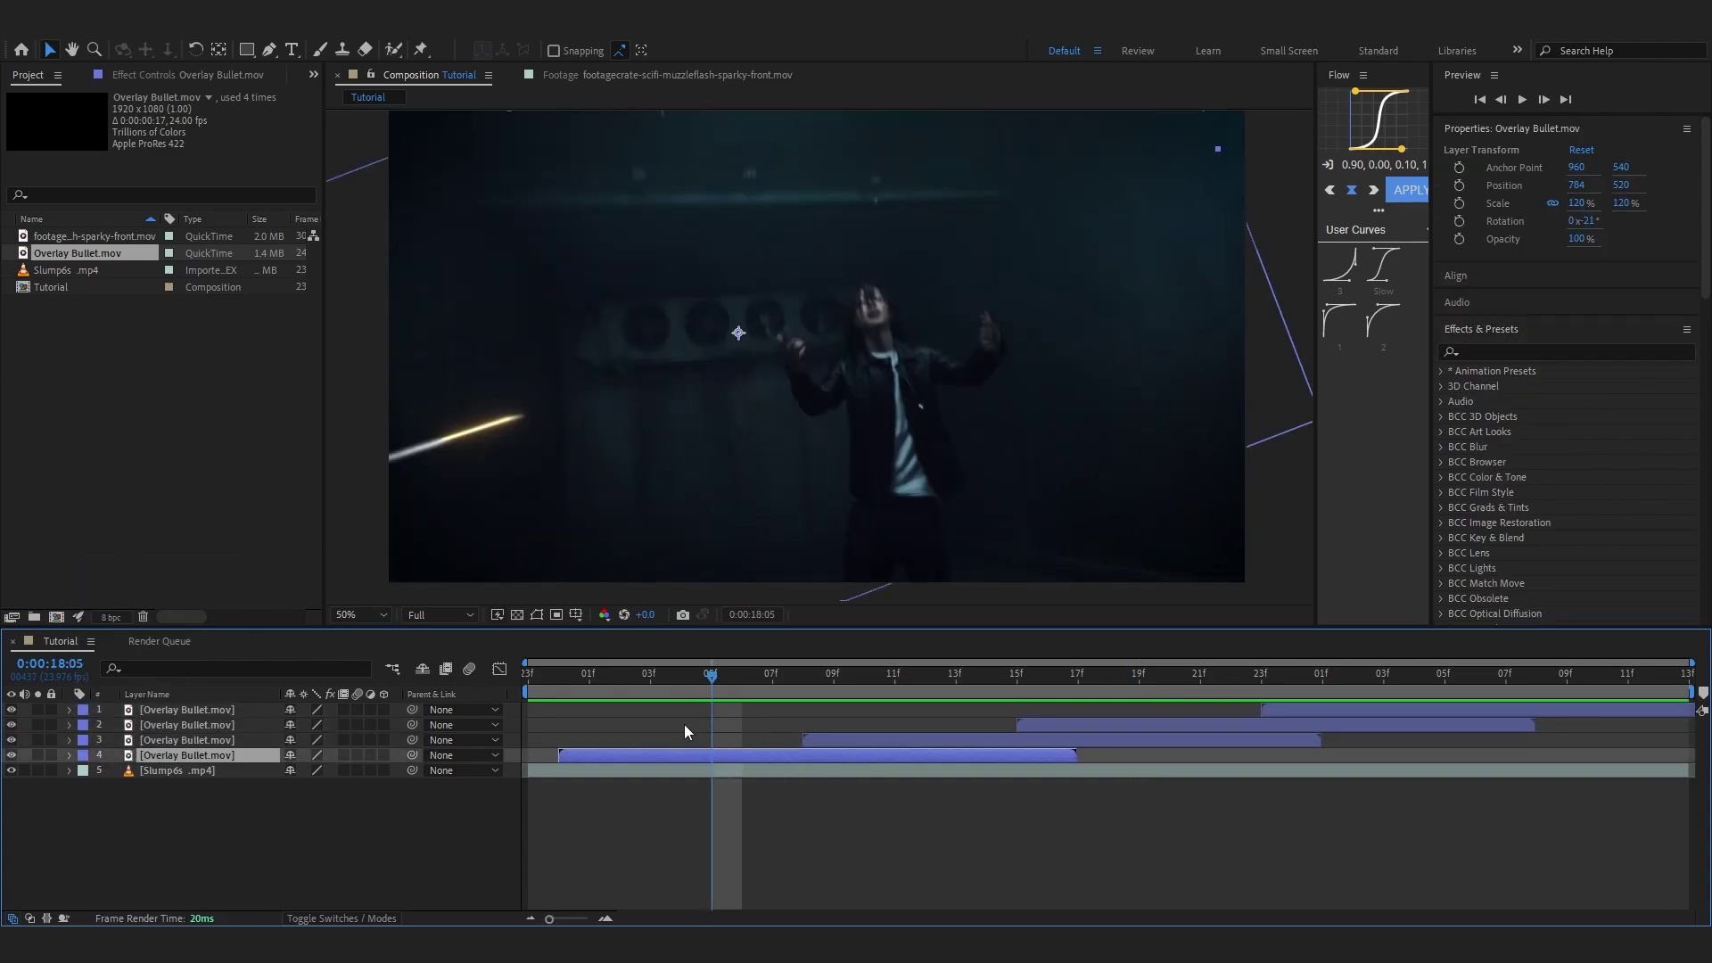
pyautogui.click(51, 422)
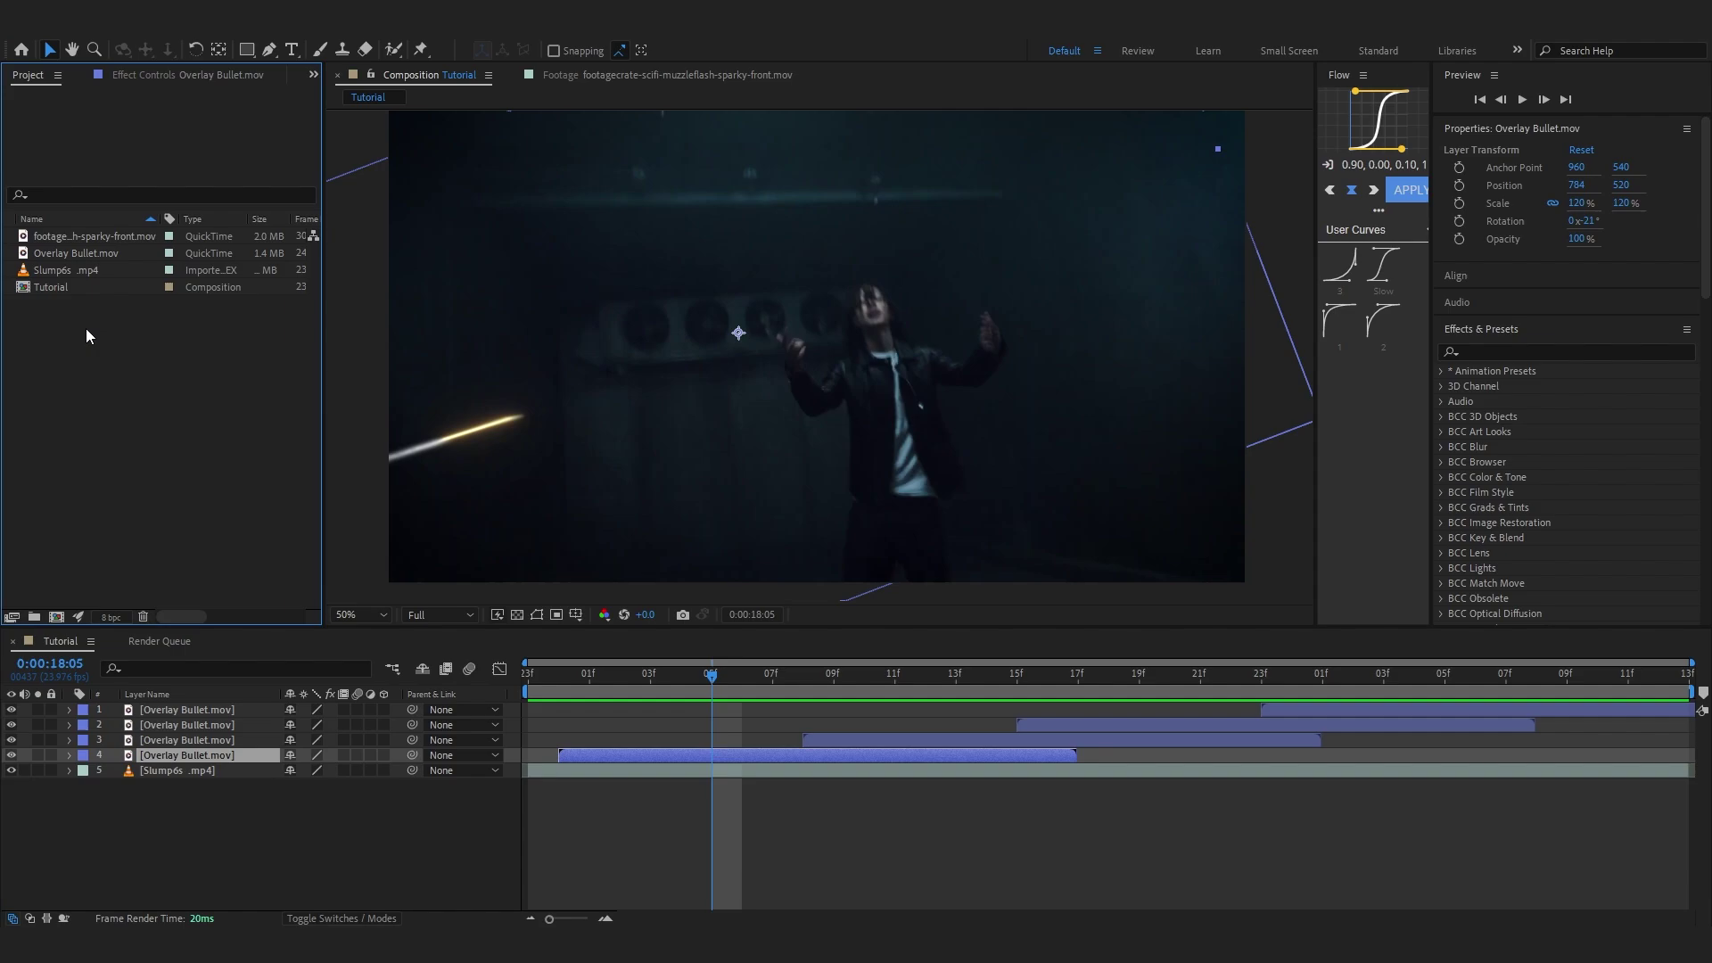
pyautogui.moveTo(138, 239); pyautogui.dragTo(318, 533)
pyautogui.moveTo(256, 695); pyautogui.dragTo(237, 708)
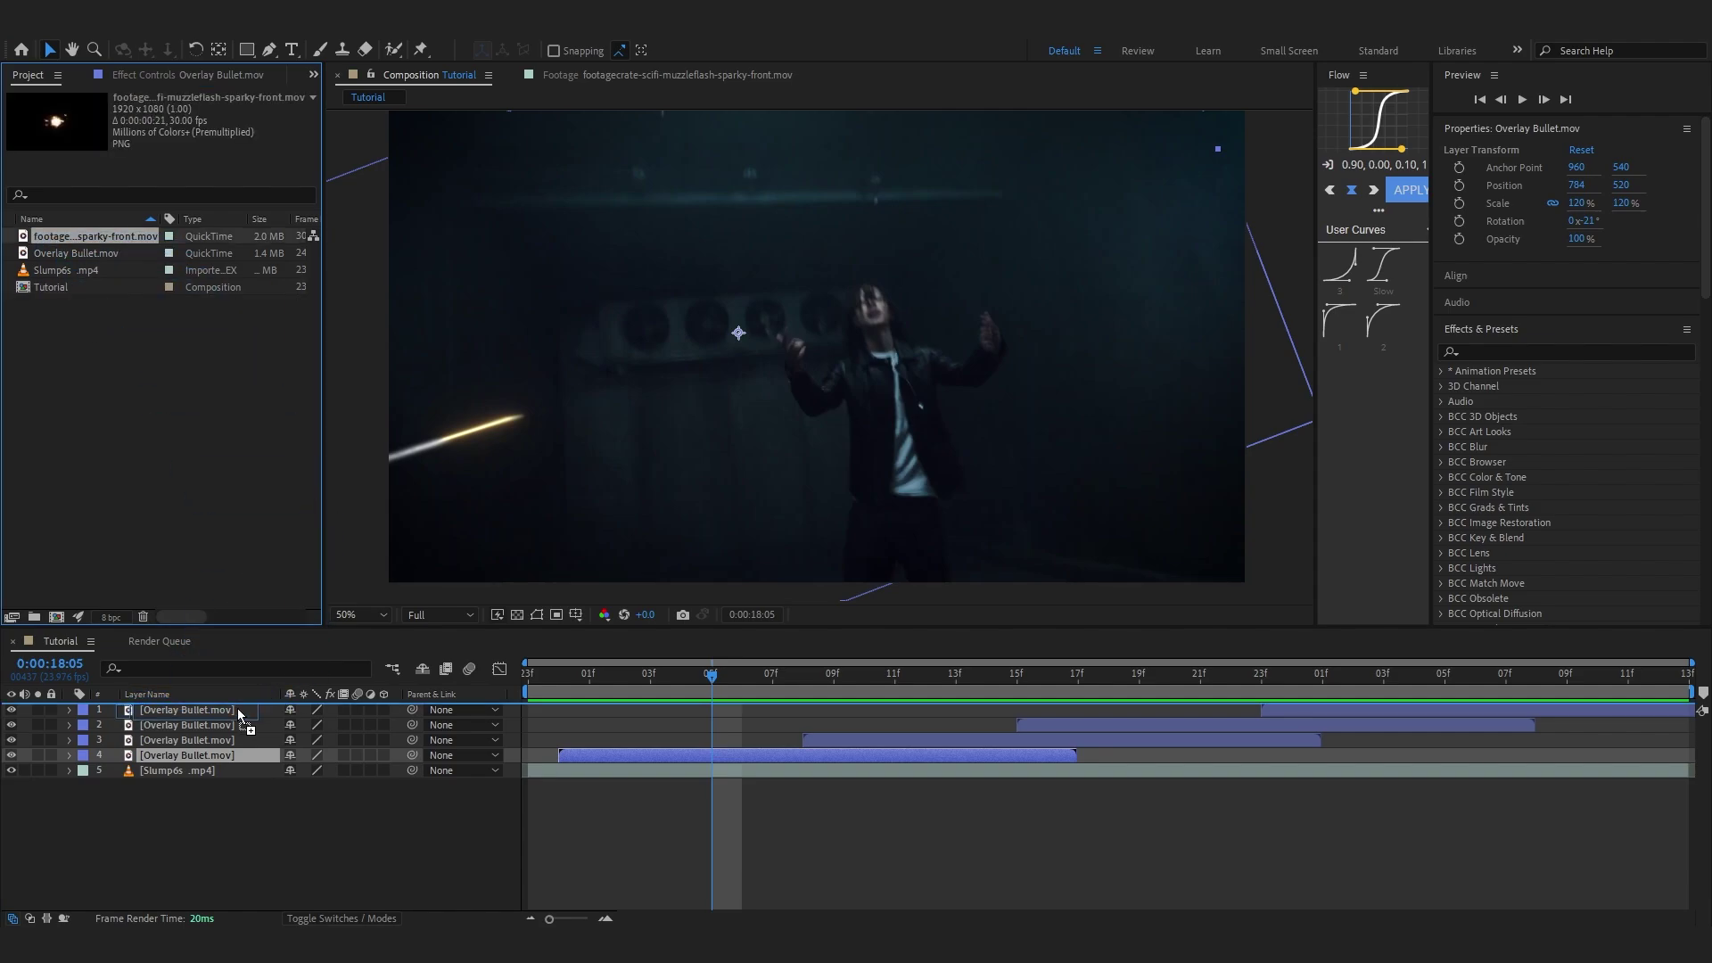
pyautogui.press('space')
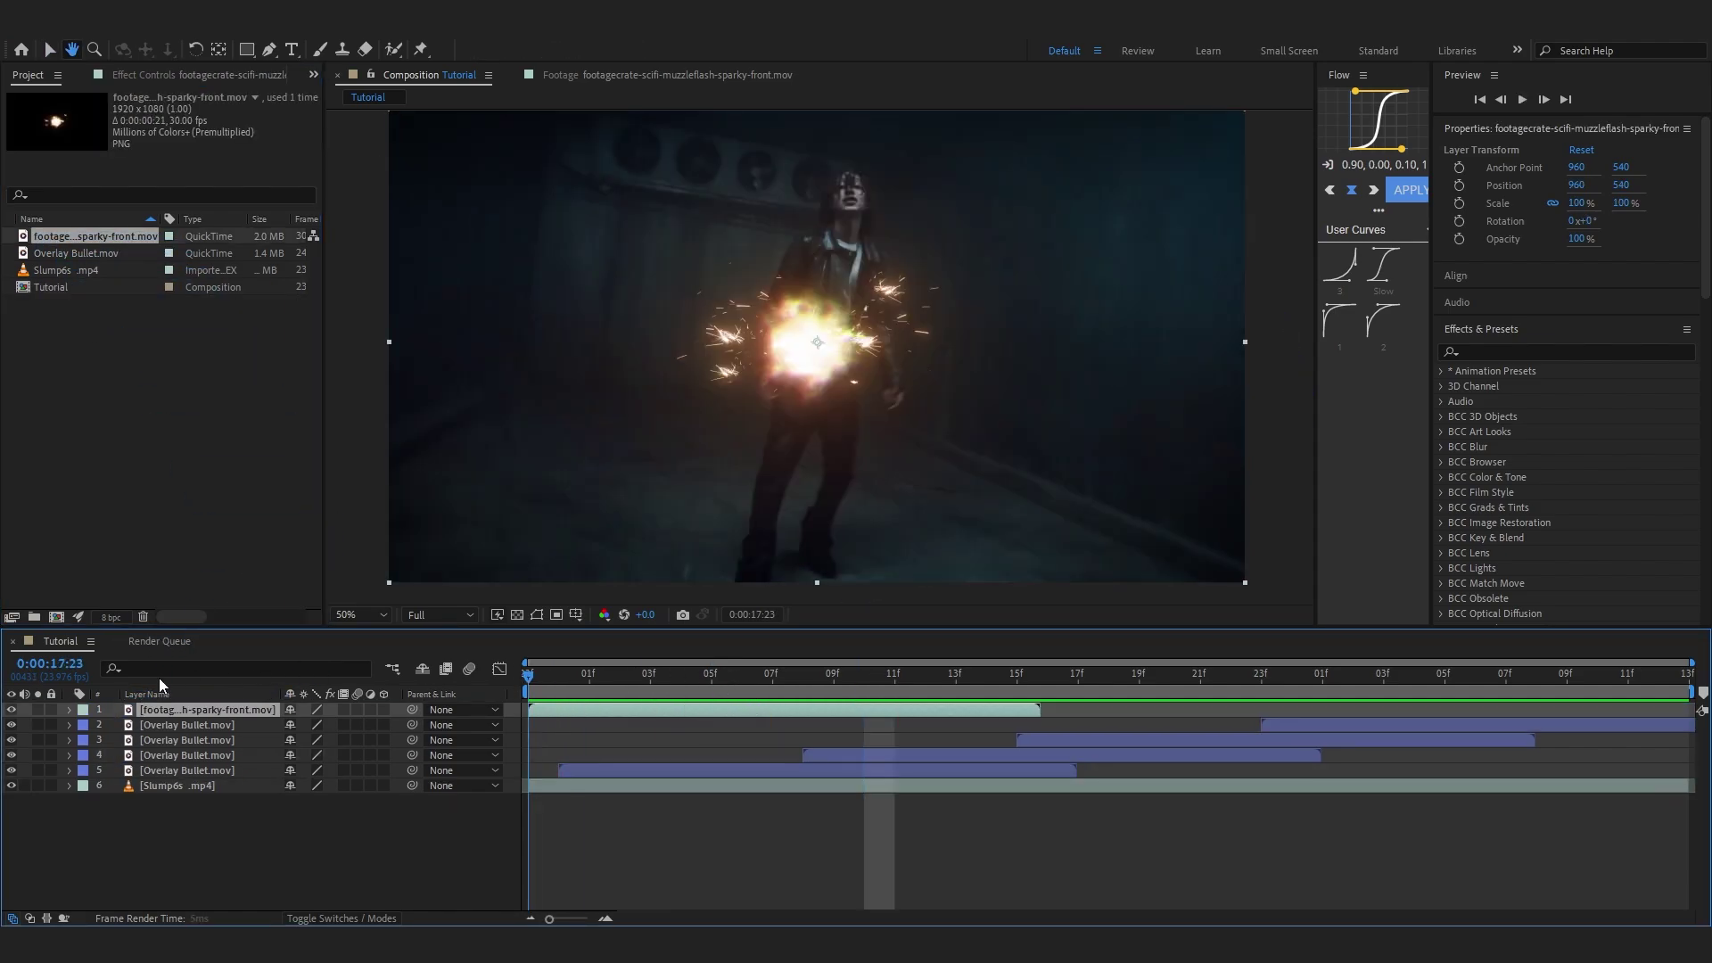
# Change the muzzle flash layer's label color to Red and briefly preview the composition.
pyautogui.click(82, 710)
pyautogui.click(134, 385)
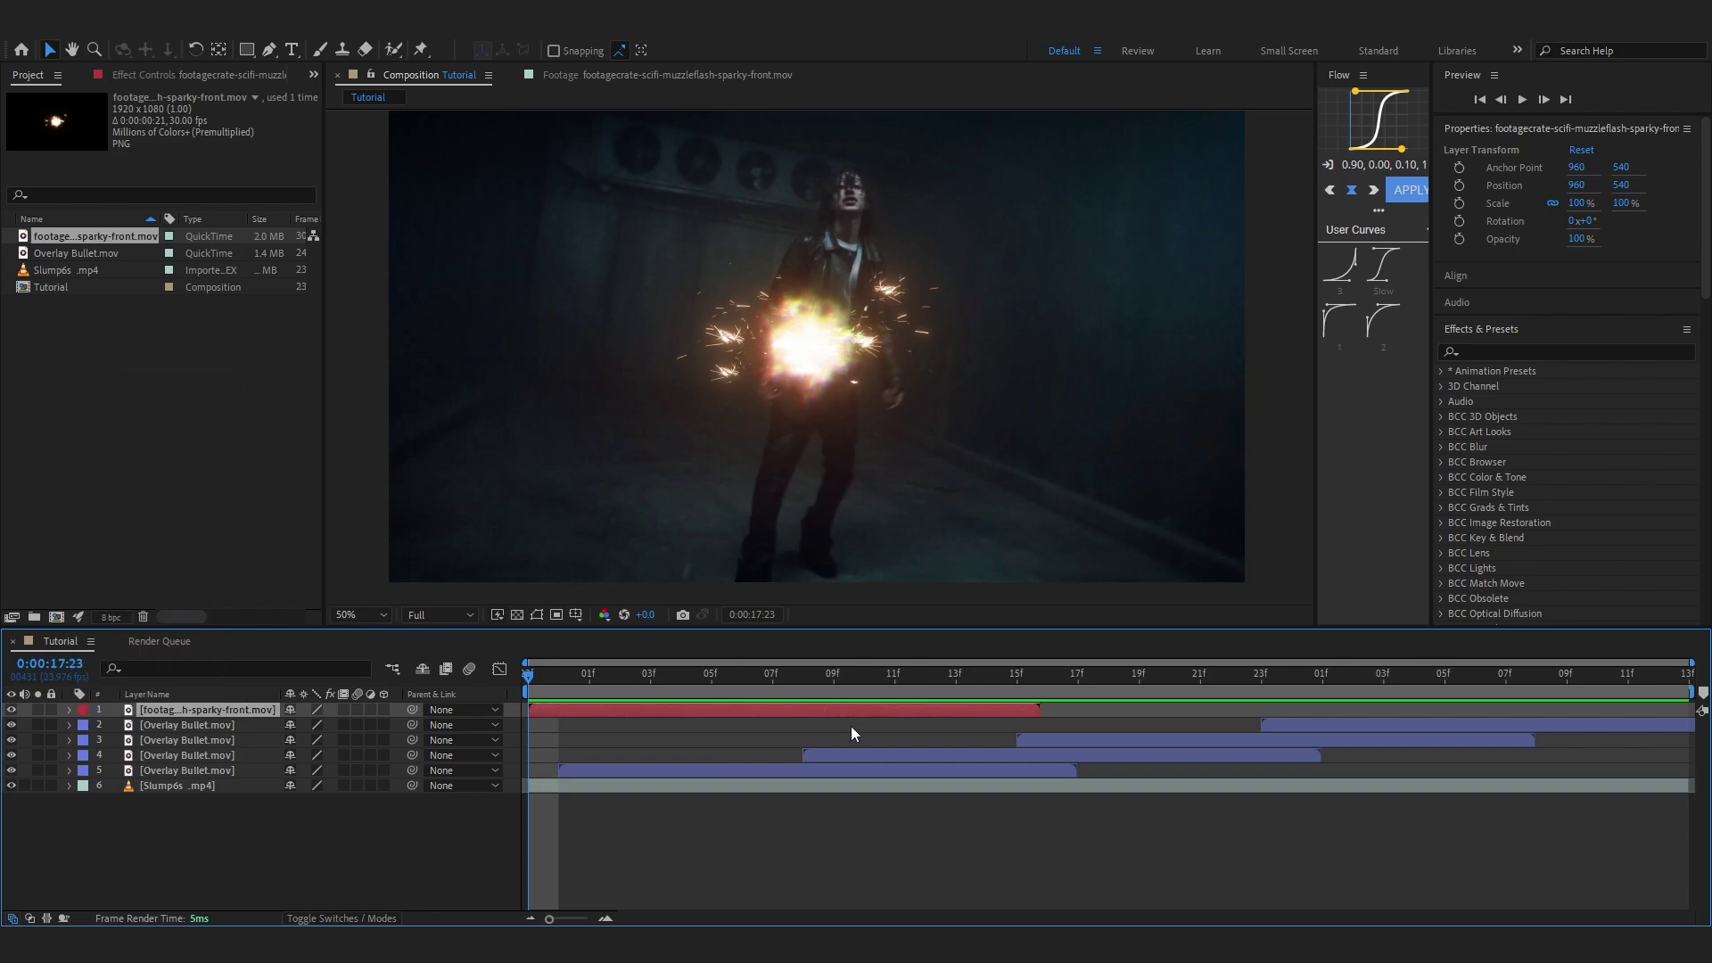
pyautogui.press('space')
pyautogui.press('space')
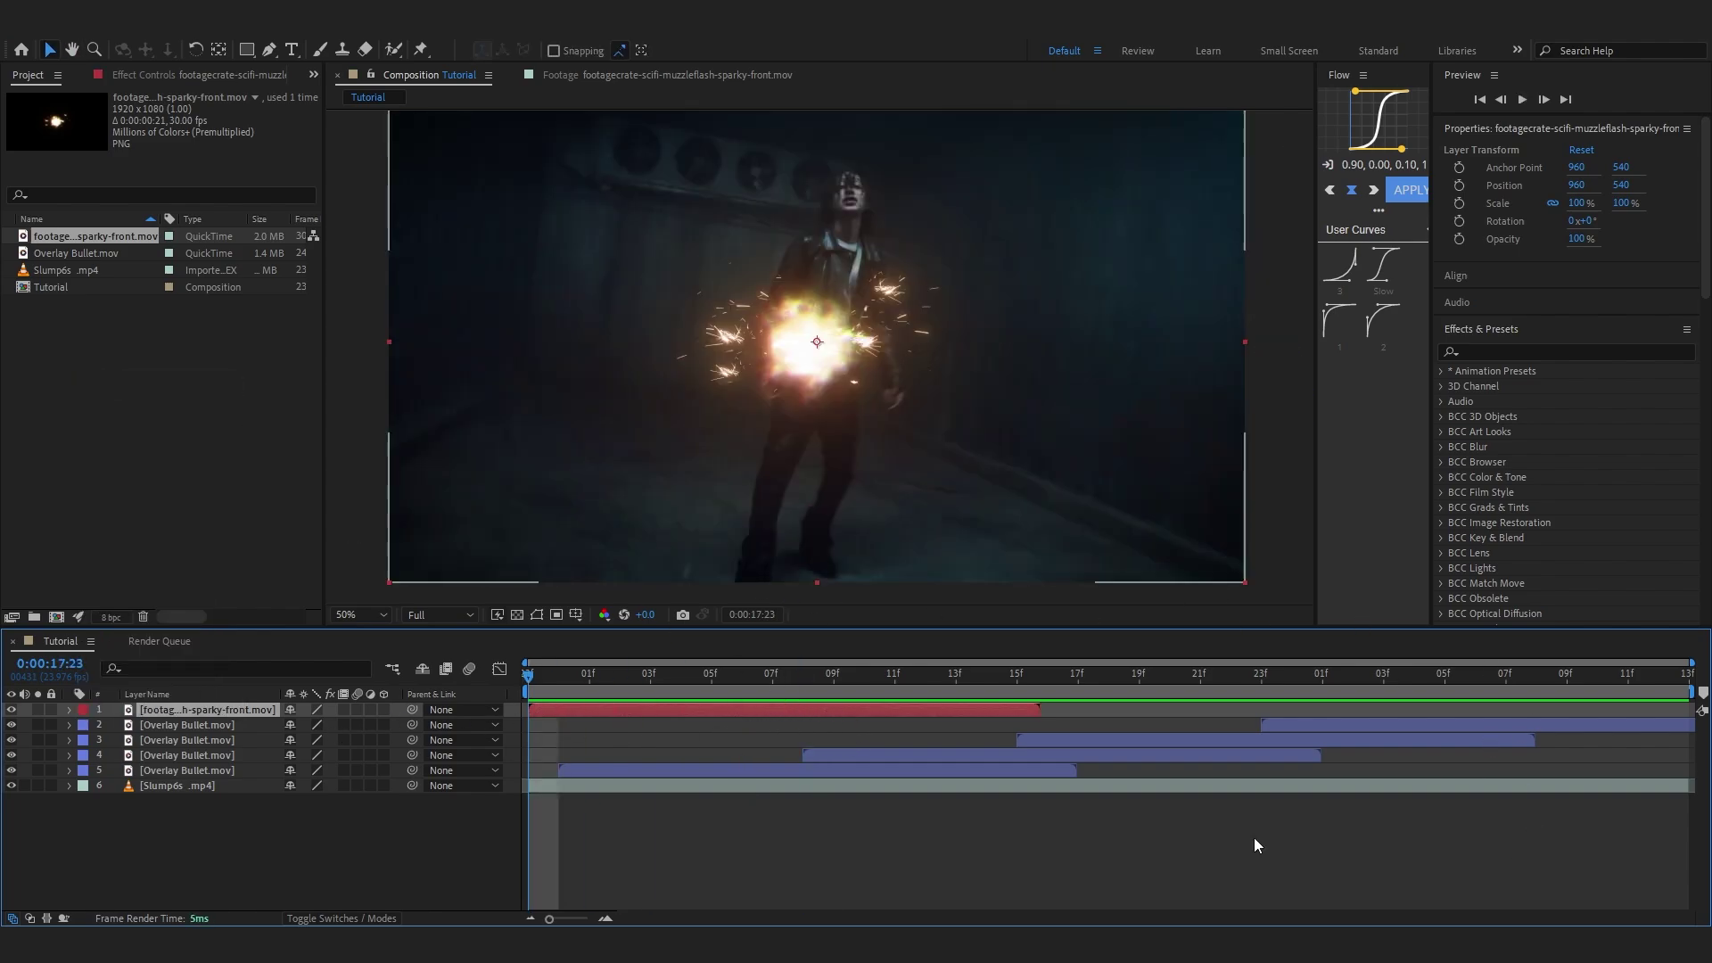
# Start the muzzle flash layer at 0:00:18:08 and move it to 1592, 314 at the end of the first bullet's trail.
pyautogui.click(771, 698)
pyautogui.moveTo(771, 700)
pyautogui.mouseDown()
pyautogui.moveTo(709, 697)
pyautogui.moveTo(798, 721)
pyautogui.mouseUp()
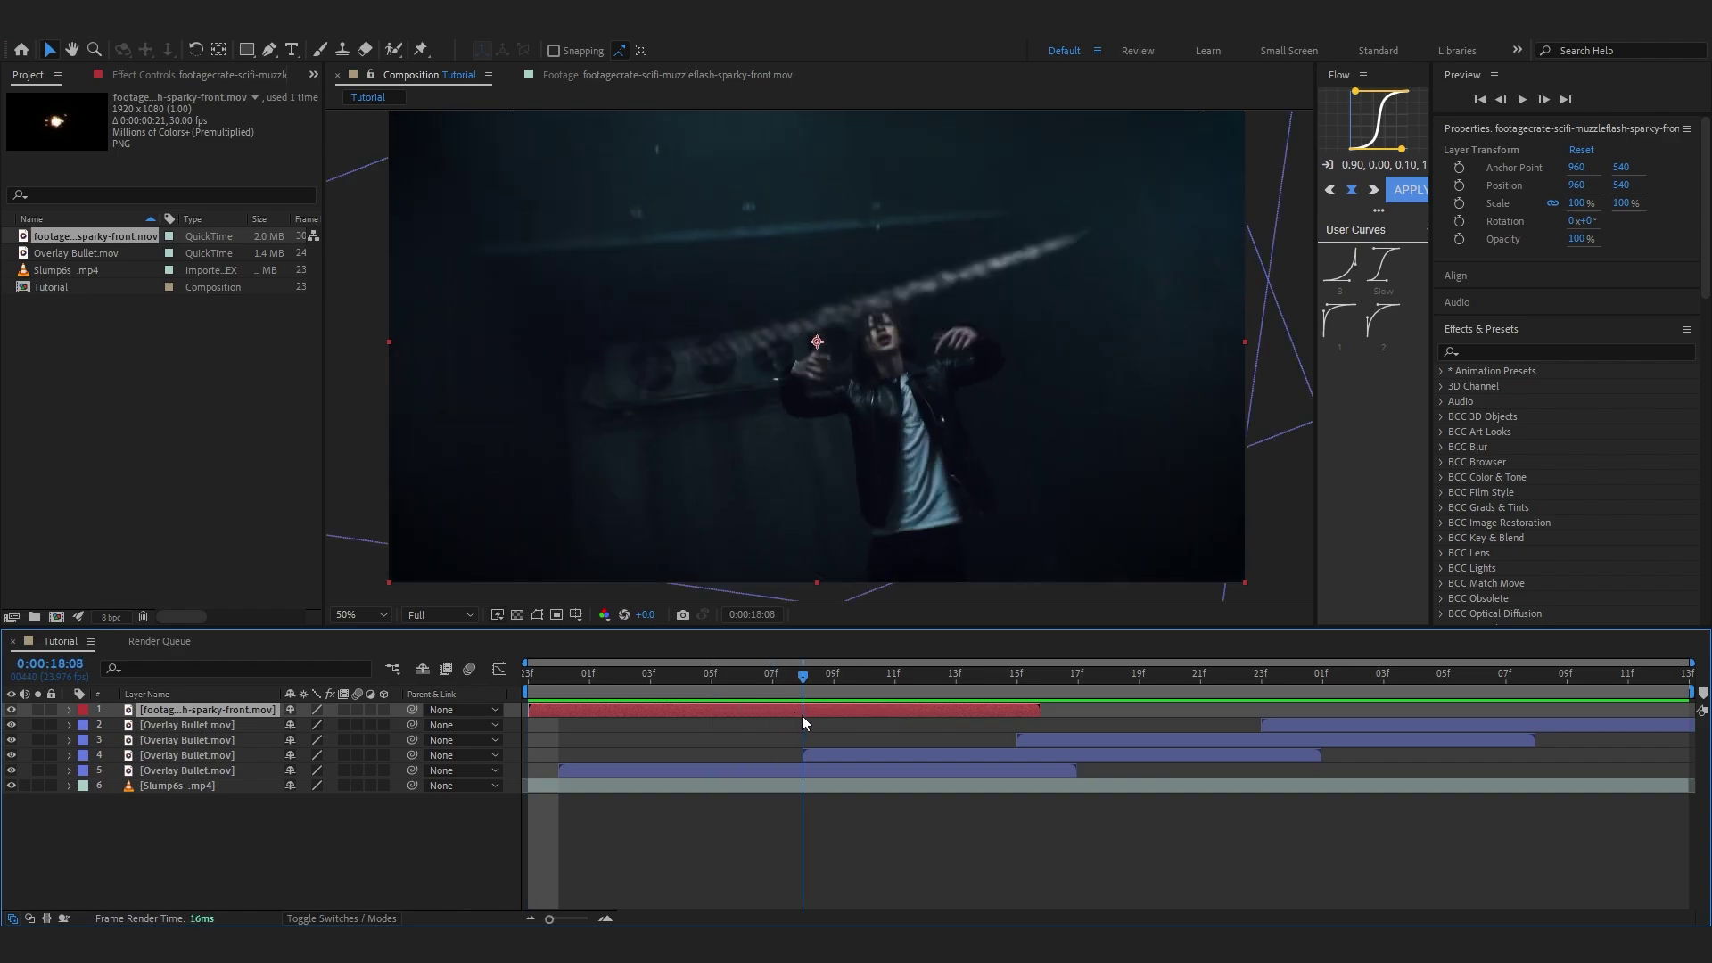
pyautogui.press('[')
pyautogui.scroll(1, 1133, 287)
pyautogui.moveTo(521, 426); pyautogui.dragTo(1075, 226)
pyautogui.scroll(-2, 1075, 227)
# Play back the composition and scrub to 0:00:18:08 to check the muzzle flash against the first bullet.
pyautogui.press('space')
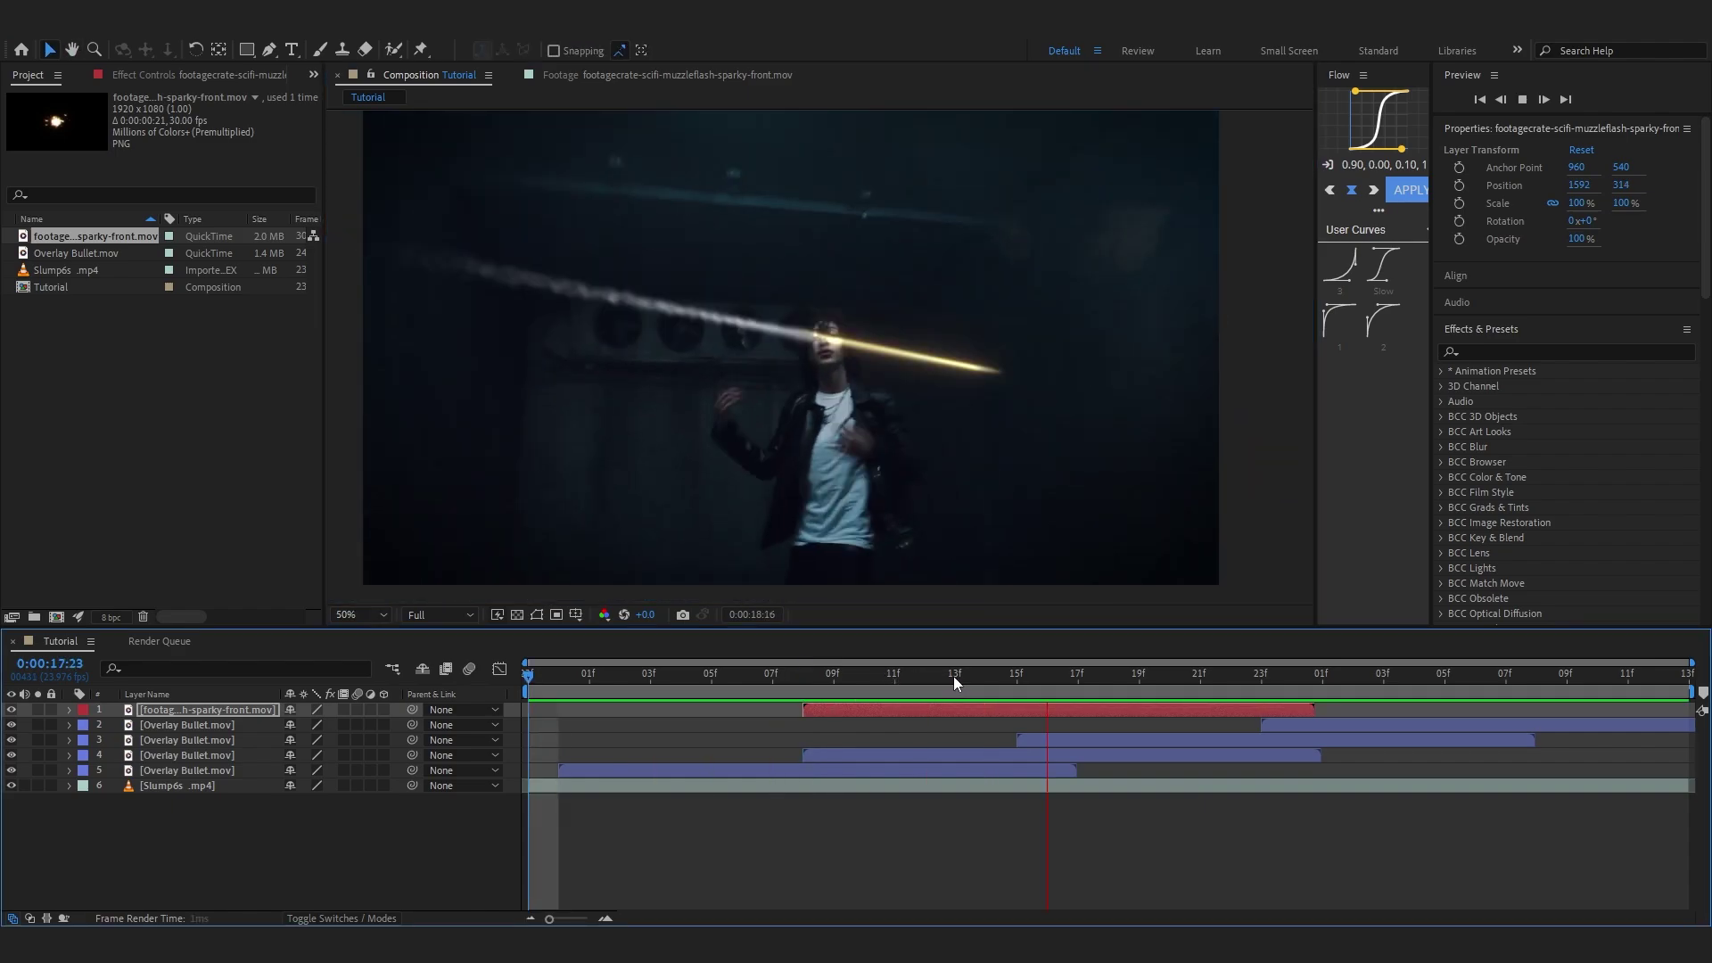
pyautogui.press('space')
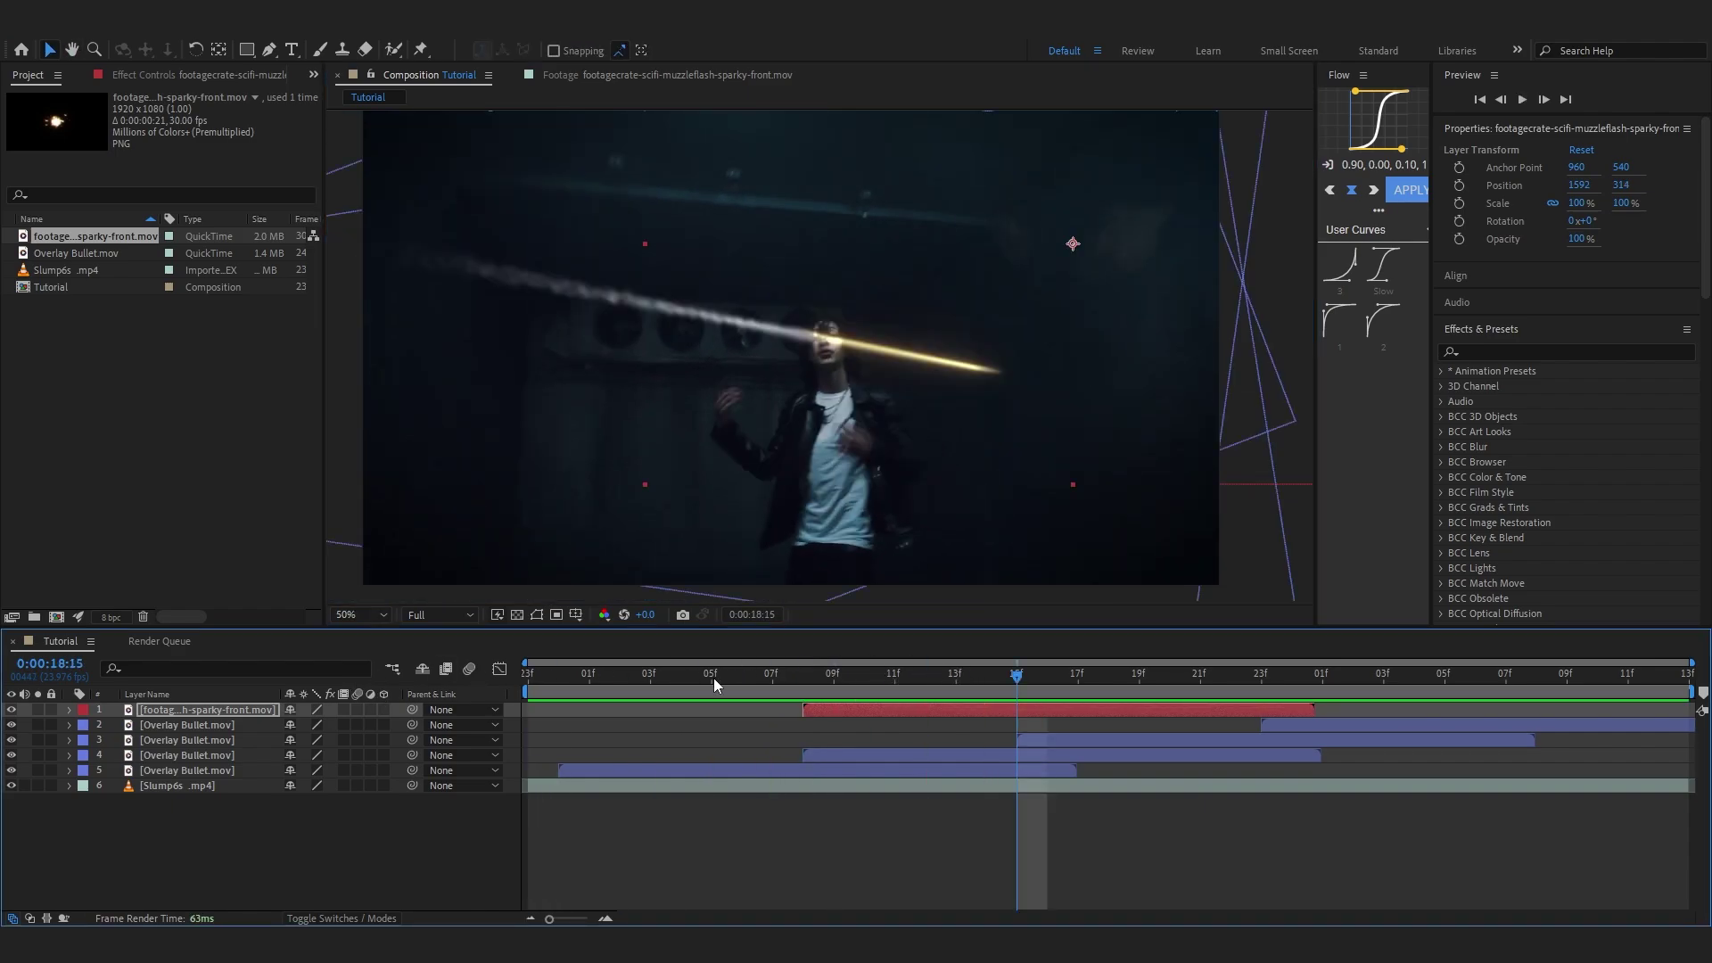
pyautogui.press('space')
pyautogui.moveTo(892, 676); pyautogui.dragTo(803, 733)
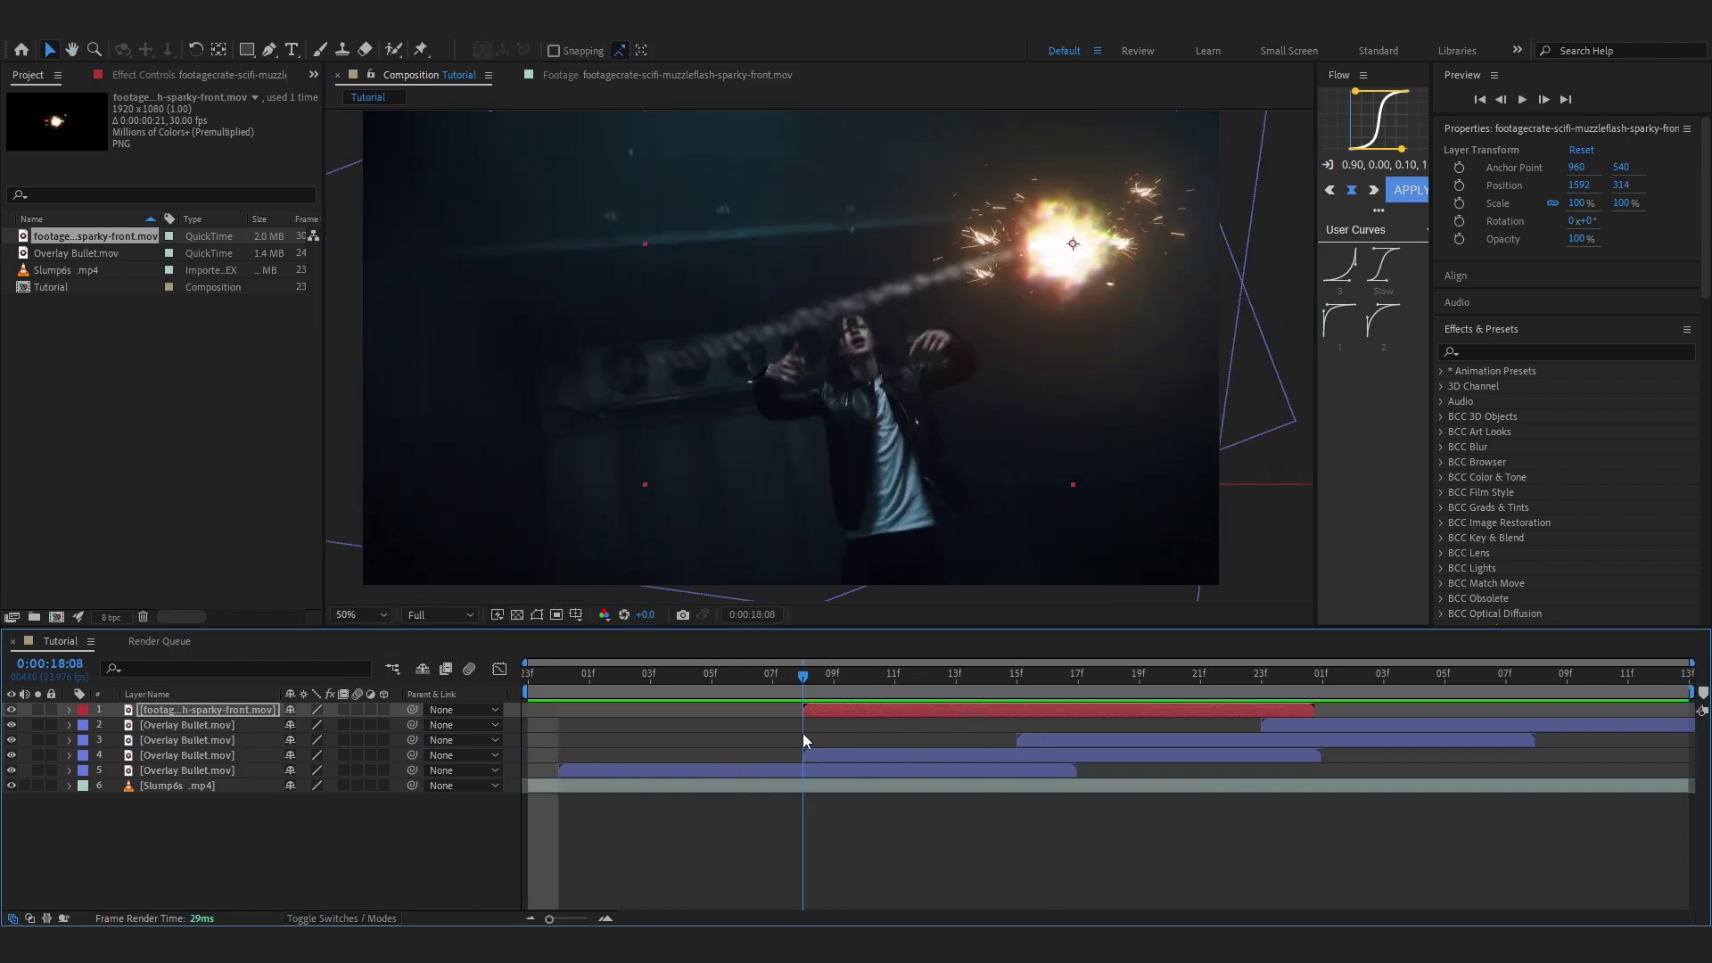
# Make the muzzle flash a 3D layer, rotate it 42° on Y and -13° on Z, and reposition it to 1614.8, 264.6.
pyautogui.click(383, 709)
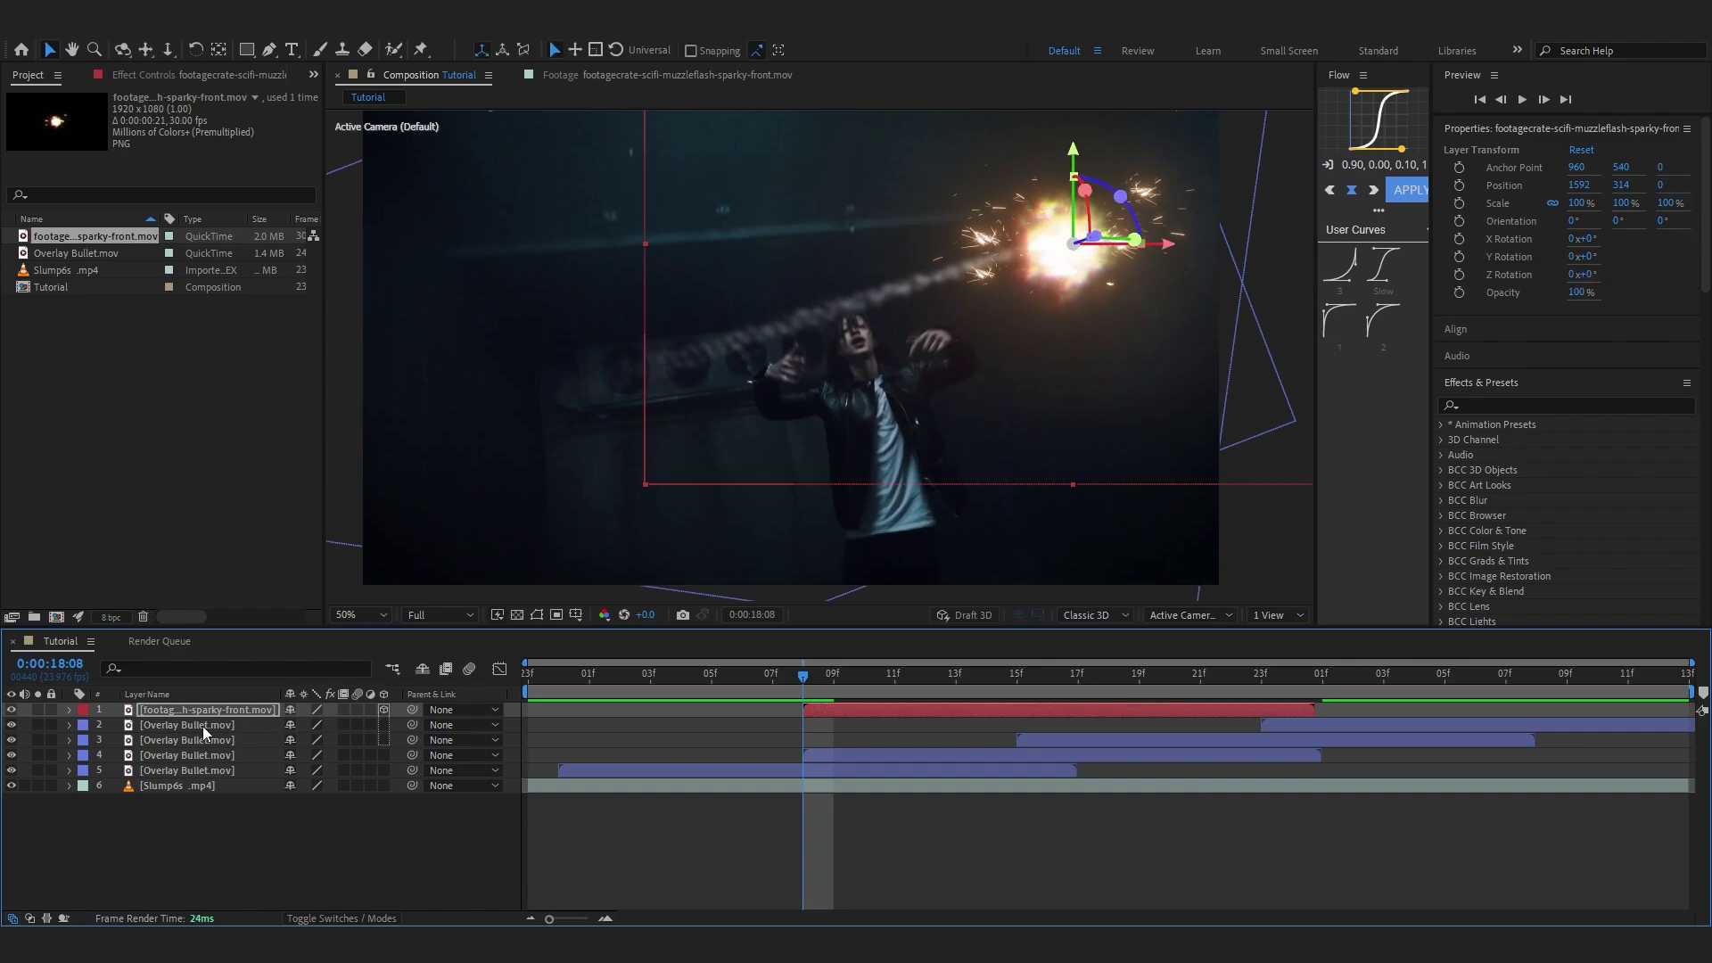
pyautogui.press('r')
pyautogui.moveTo(319, 753)
pyautogui.mouseDown()
pyautogui.moveTo(359, 756)
pyautogui.moveTo(299, 769)
pyautogui.mouseUp()
pyautogui.click(1162, 335)
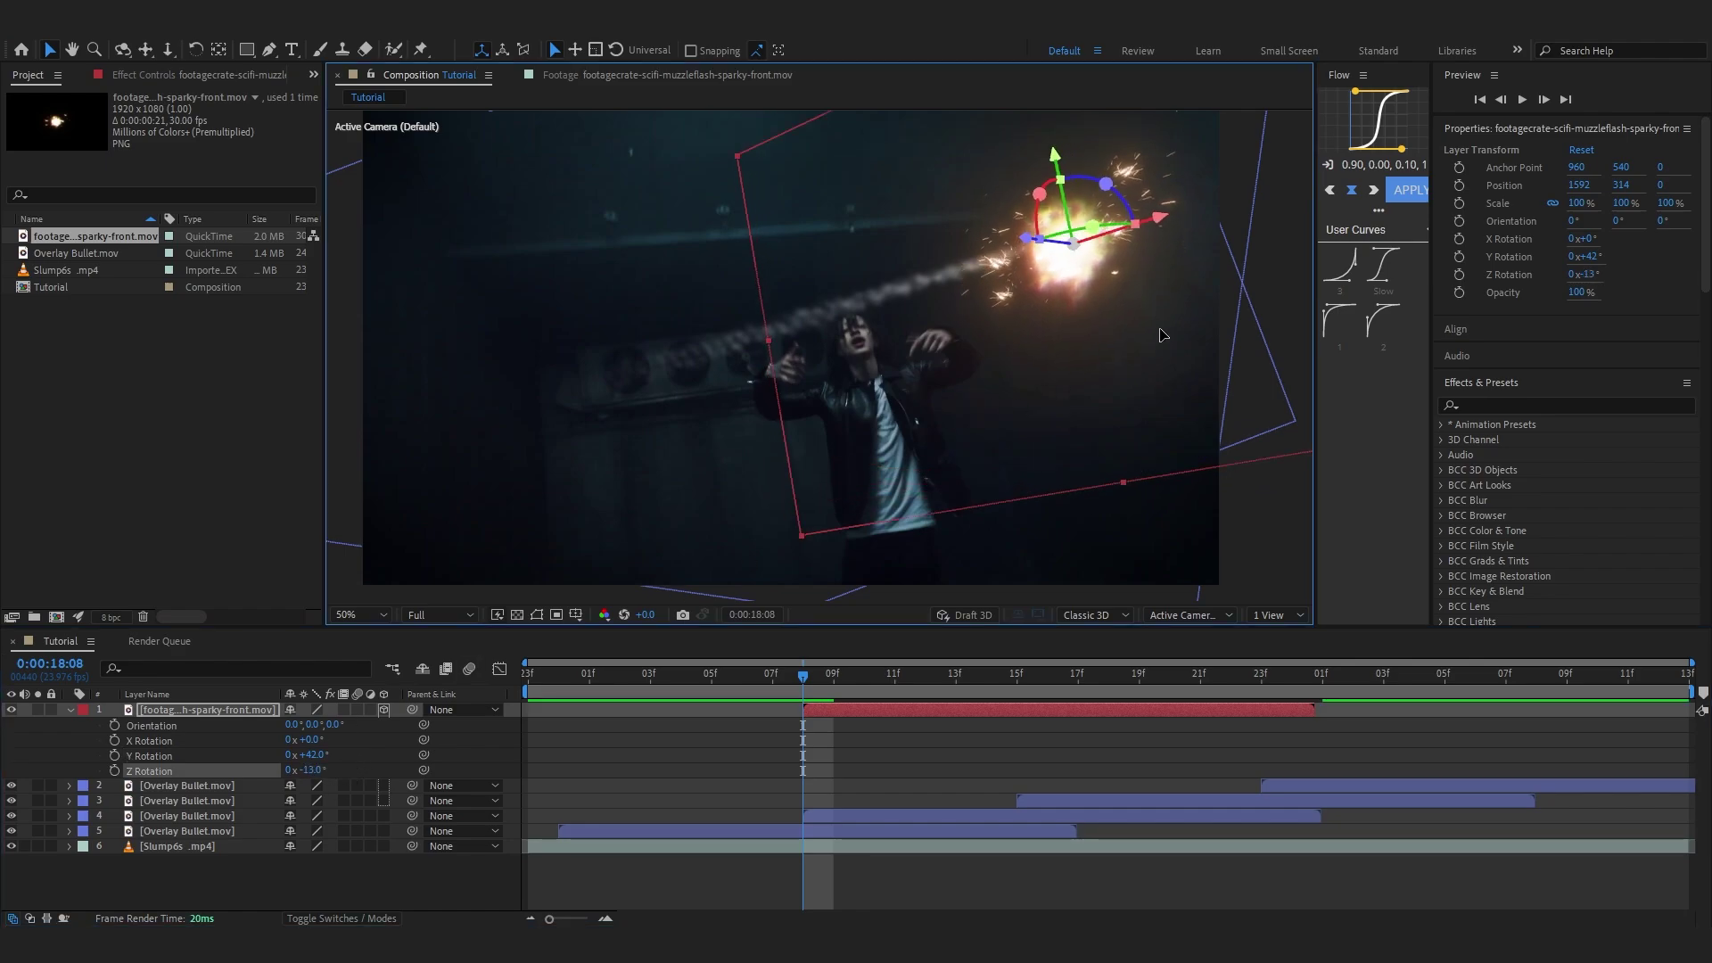
pyautogui.moveTo(1160, 330); pyautogui.dragTo(1170, 307)
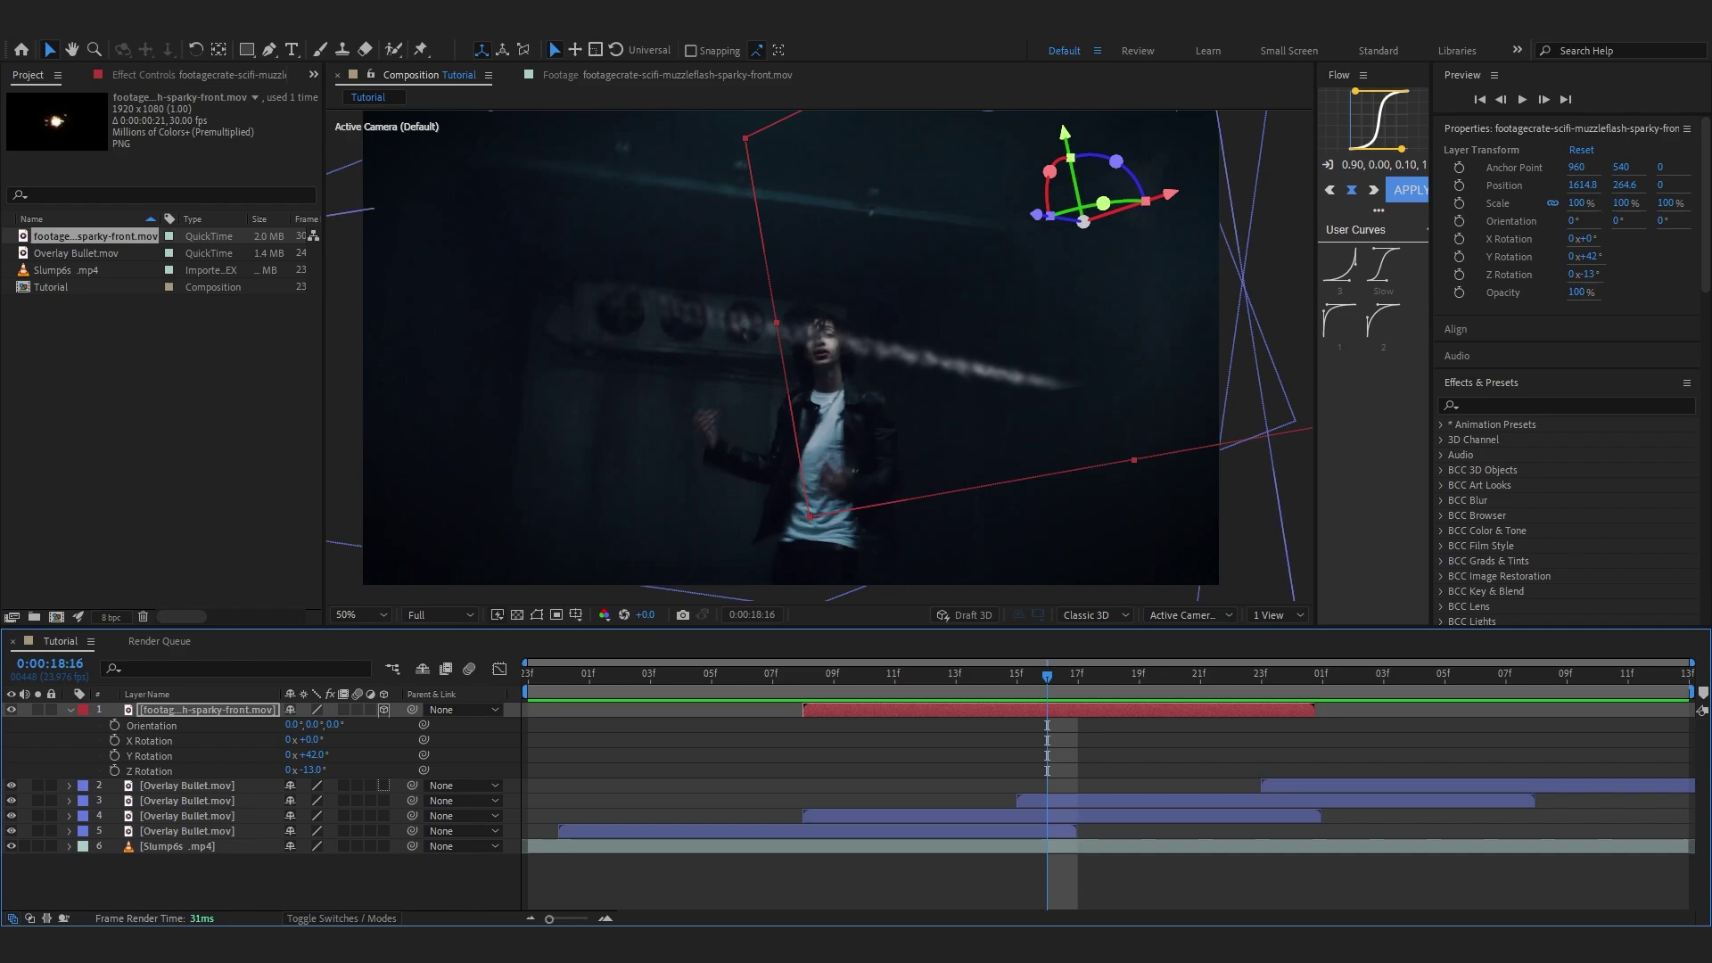
# Duplicate the muzzle flash layer and shift the copy in time to the end of the second bullet's flight.
pyautogui.moveTo(709, 676); pyautogui.dragTo(785, 767)
pyautogui.press('pagedown')
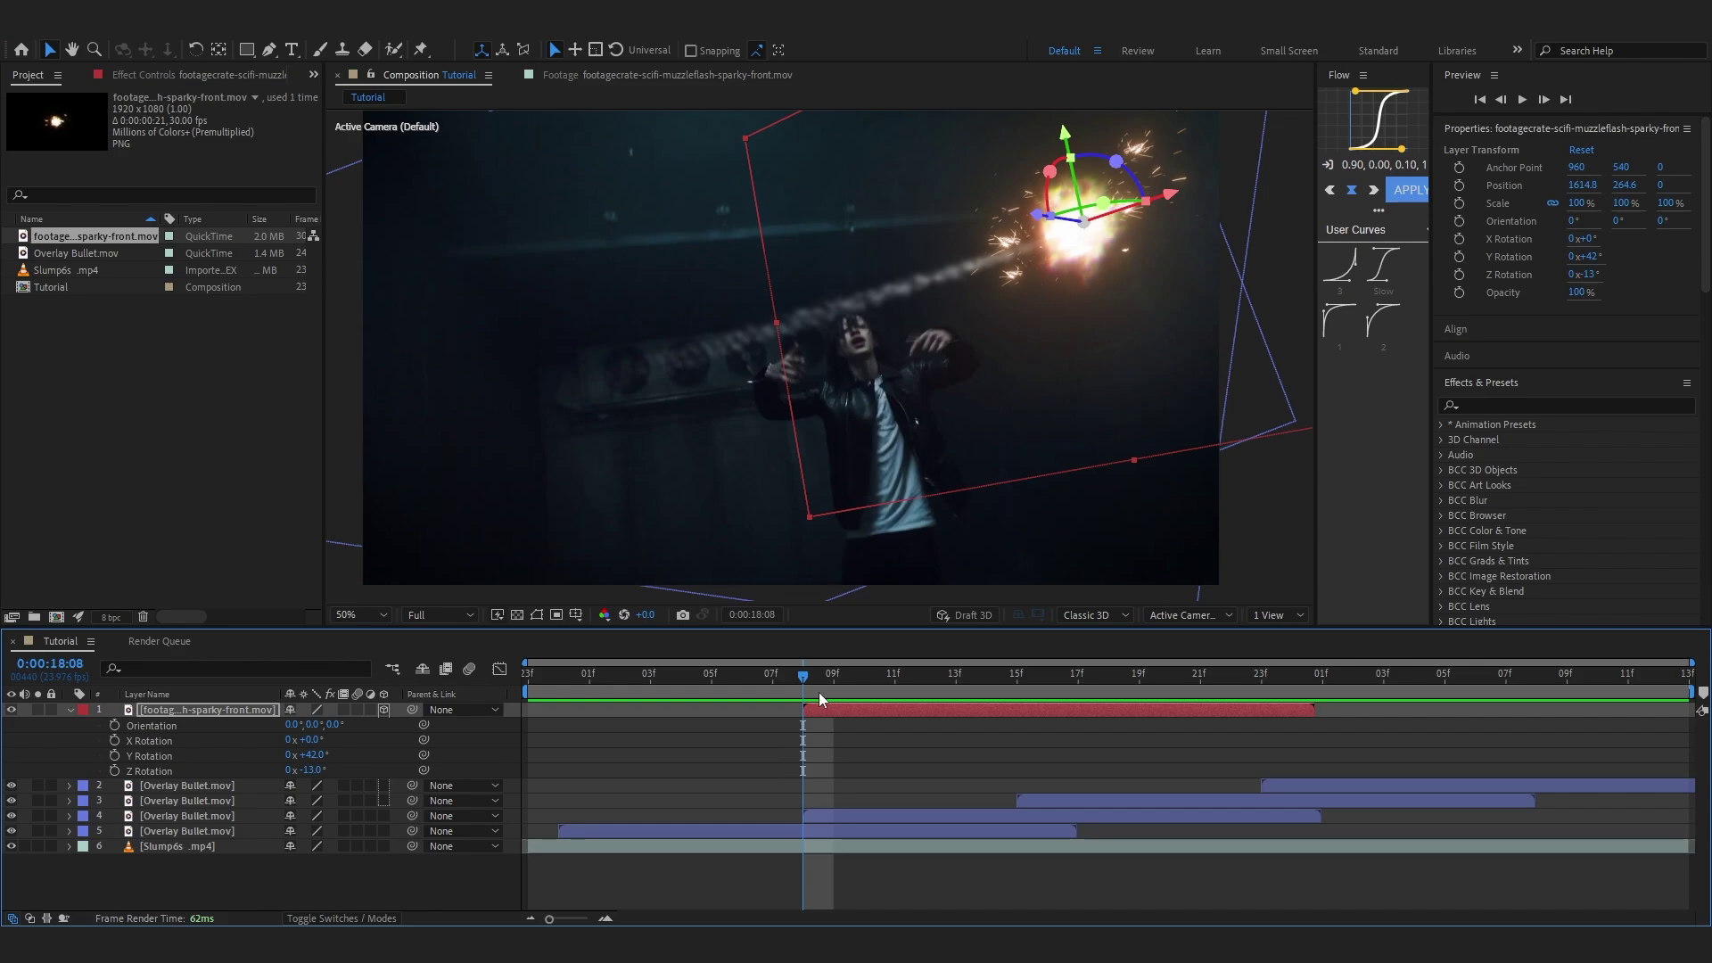
pyautogui.press('pagedown')
pyautogui.hotkey('ctrl', 'd')
pyautogui.click(70, 725)
pyautogui.moveTo(843, 683); pyautogui.dragTo(1004, 705)
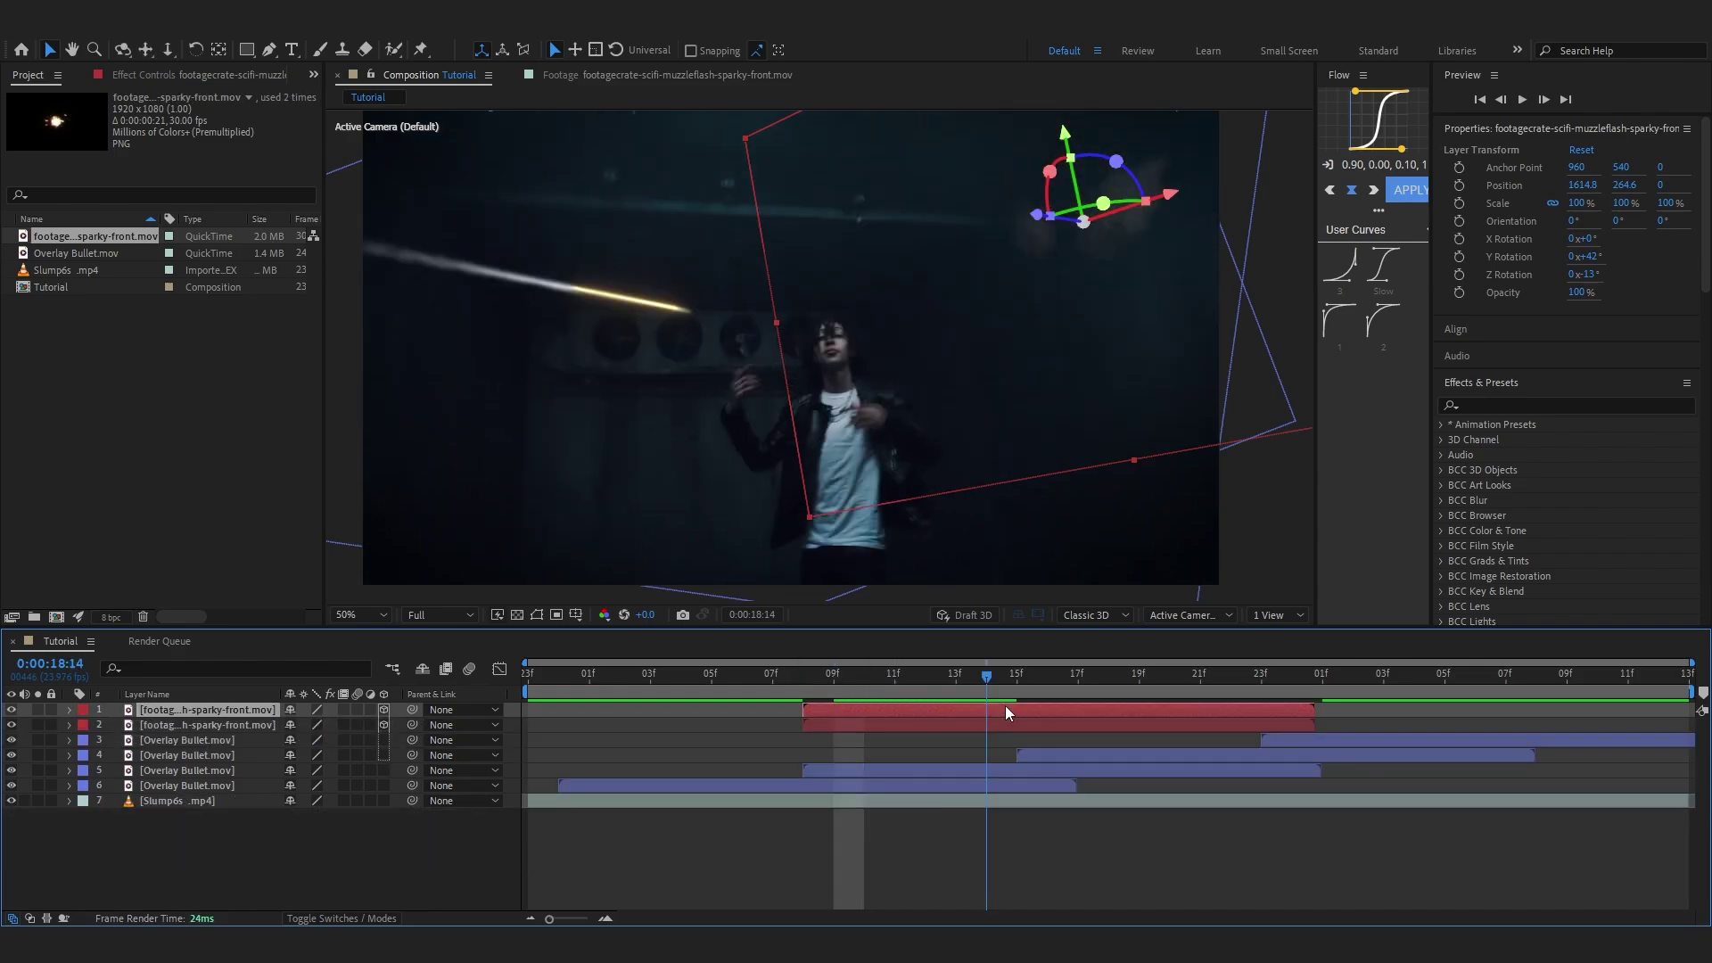
pyautogui.press('pagedown')
pyautogui.press('pagedown')
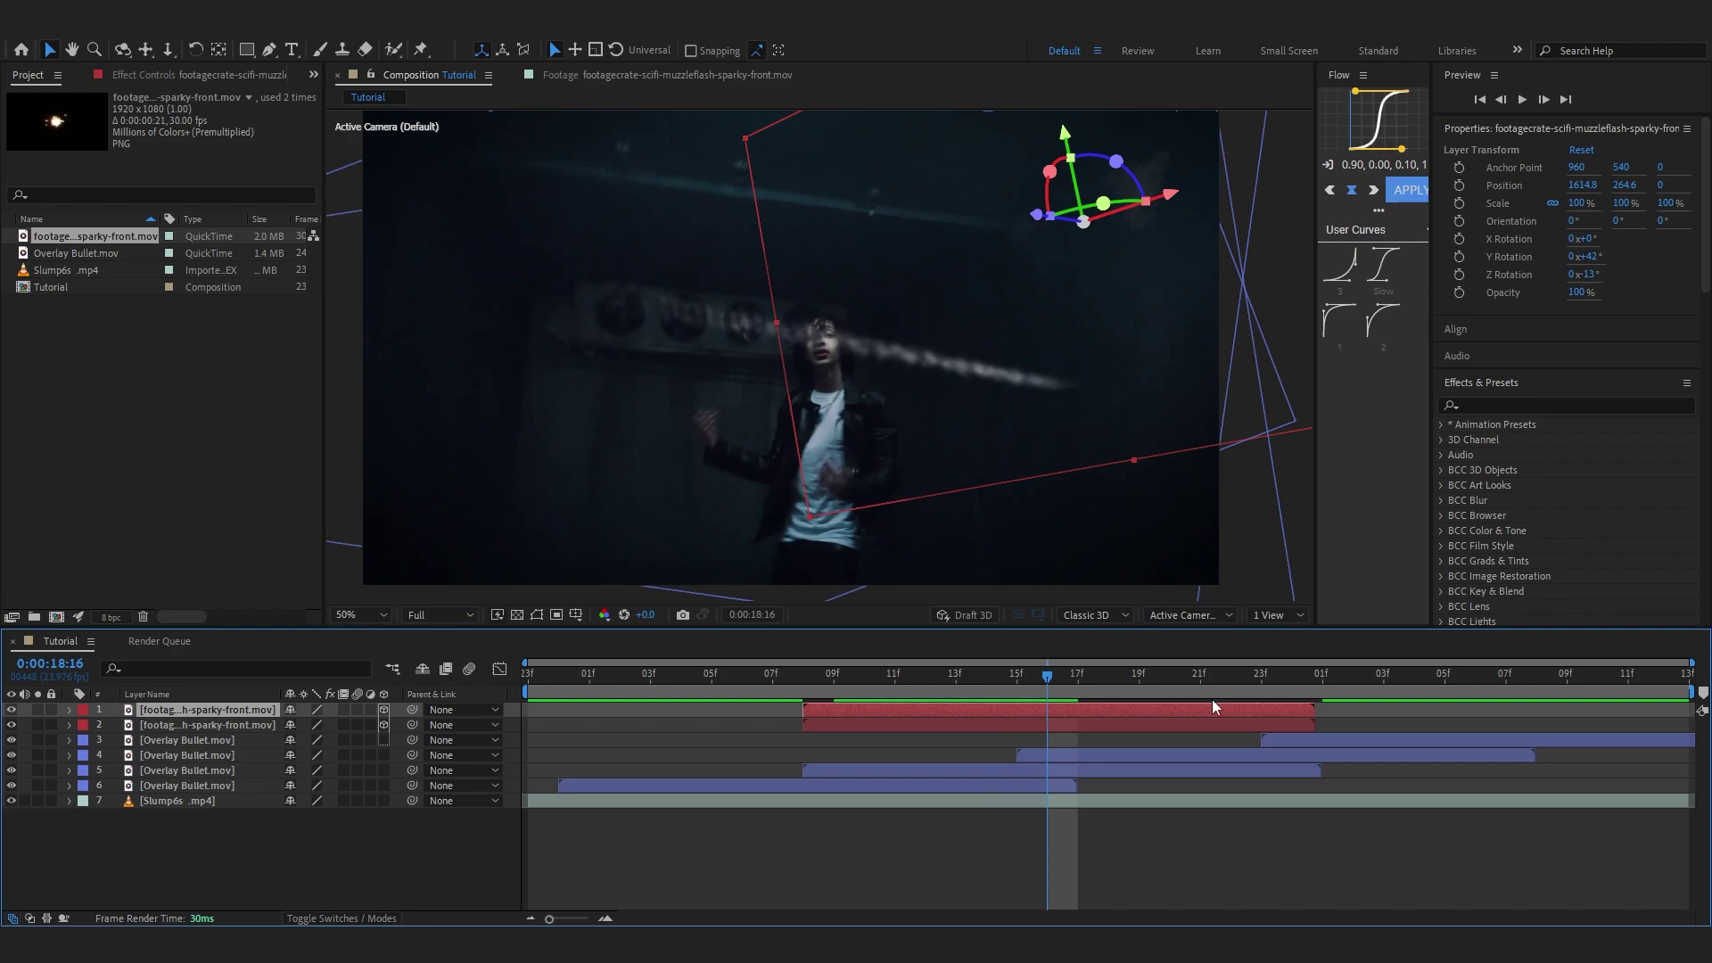
pyautogui.moveTo(1228, 711); pyautogui.dragTo(1373, 696)
# Move the second muzzle flash down in the frame to the second bullet's tip at 0:00:18:15.
pyautogui.moveTo(1046, 264); pyautogui.dragTo(1058, 412)
pyautogui.moveTo(1106, 335)
pyautogui.mouseDown()
pyautogui.moveTo(1136, 427)
pyautogui.moveTo(1115, 350)
pyautogui.mouseUp()
pyautogui.press('pageup')
pyautogui.moveTo(1108, 398); pyautogui.dragTo(1106, 385)
# Duplicate the muzzle flash for the last two bullets, starting the copies at 0:00:18:23 and 0:00:19:07, position them, and preview the result.
pyautogui.moveTo(1039, 675); pyautogui.dragTo(1471, 714)
pyautogui.hotkey('ctrl', 'd')
pyautogui.moveTo(1108, 363)
pyautogui.mouseDown()
pyautogui.moveTo(1091, 346)
pyautogui.moveTo(1097, 358)
pyautogui.mouseUp()
pyautogui.moveTo(1070, 379); pyautogui.dragTo(1112, 413)
pyautogui.moveTo(1262, 676); pyautogui.dragTo(1544, 699)
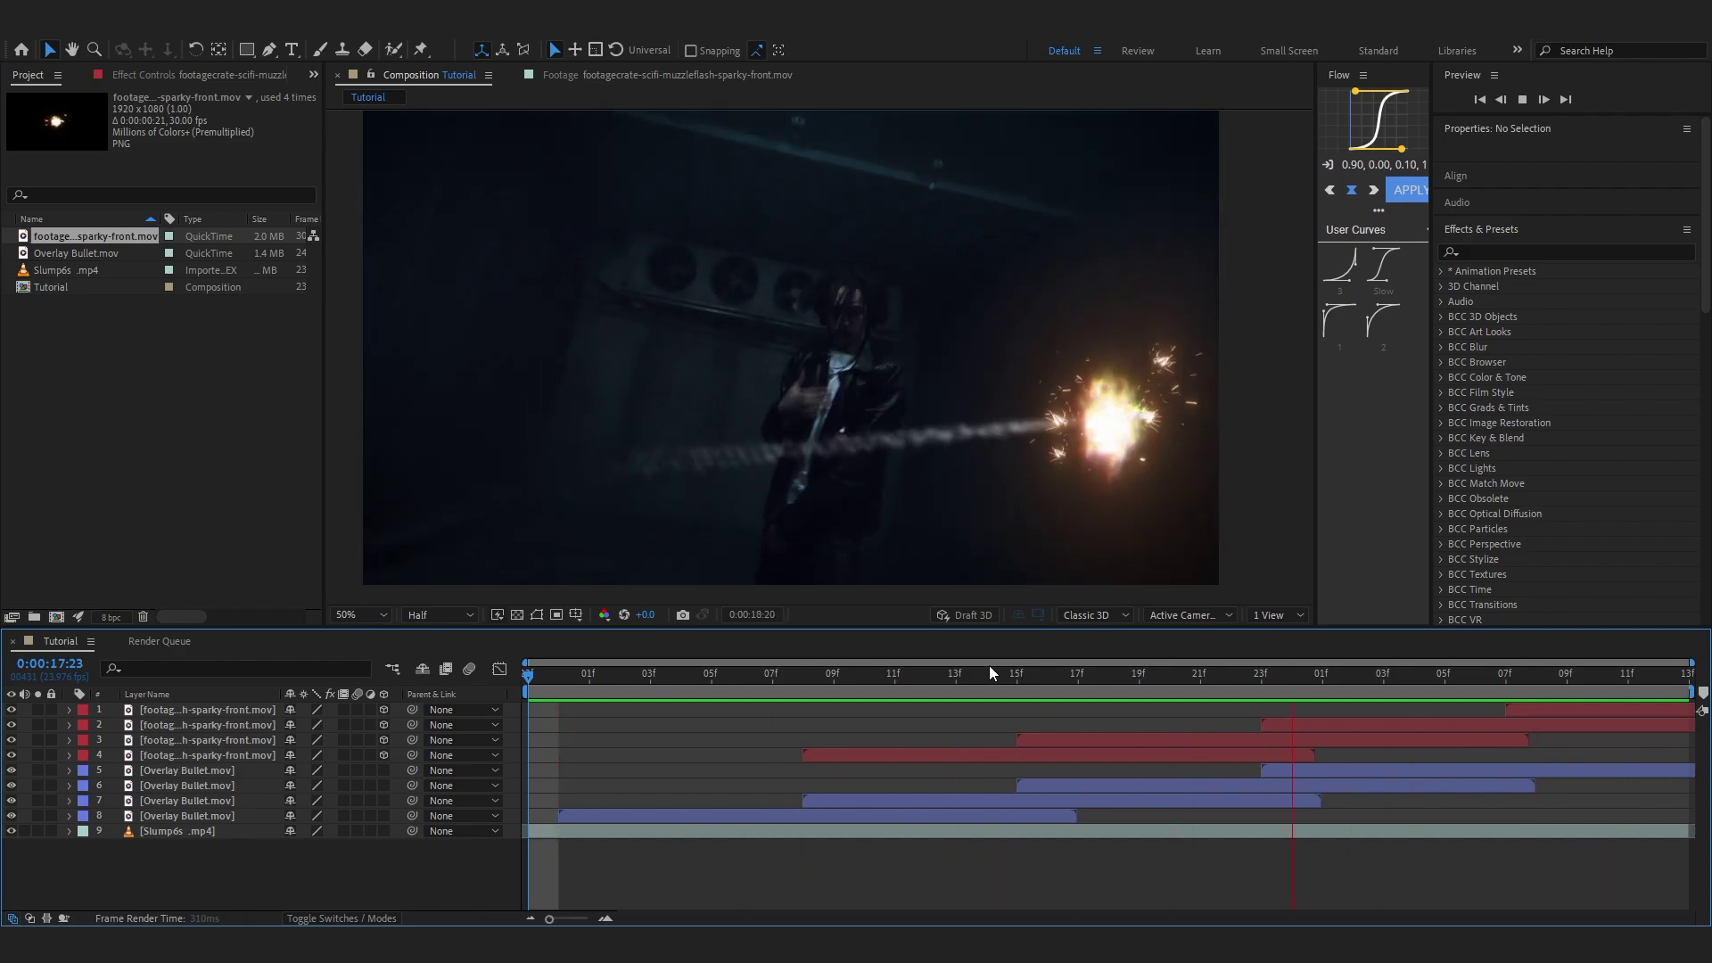
pyautogui.press('space')
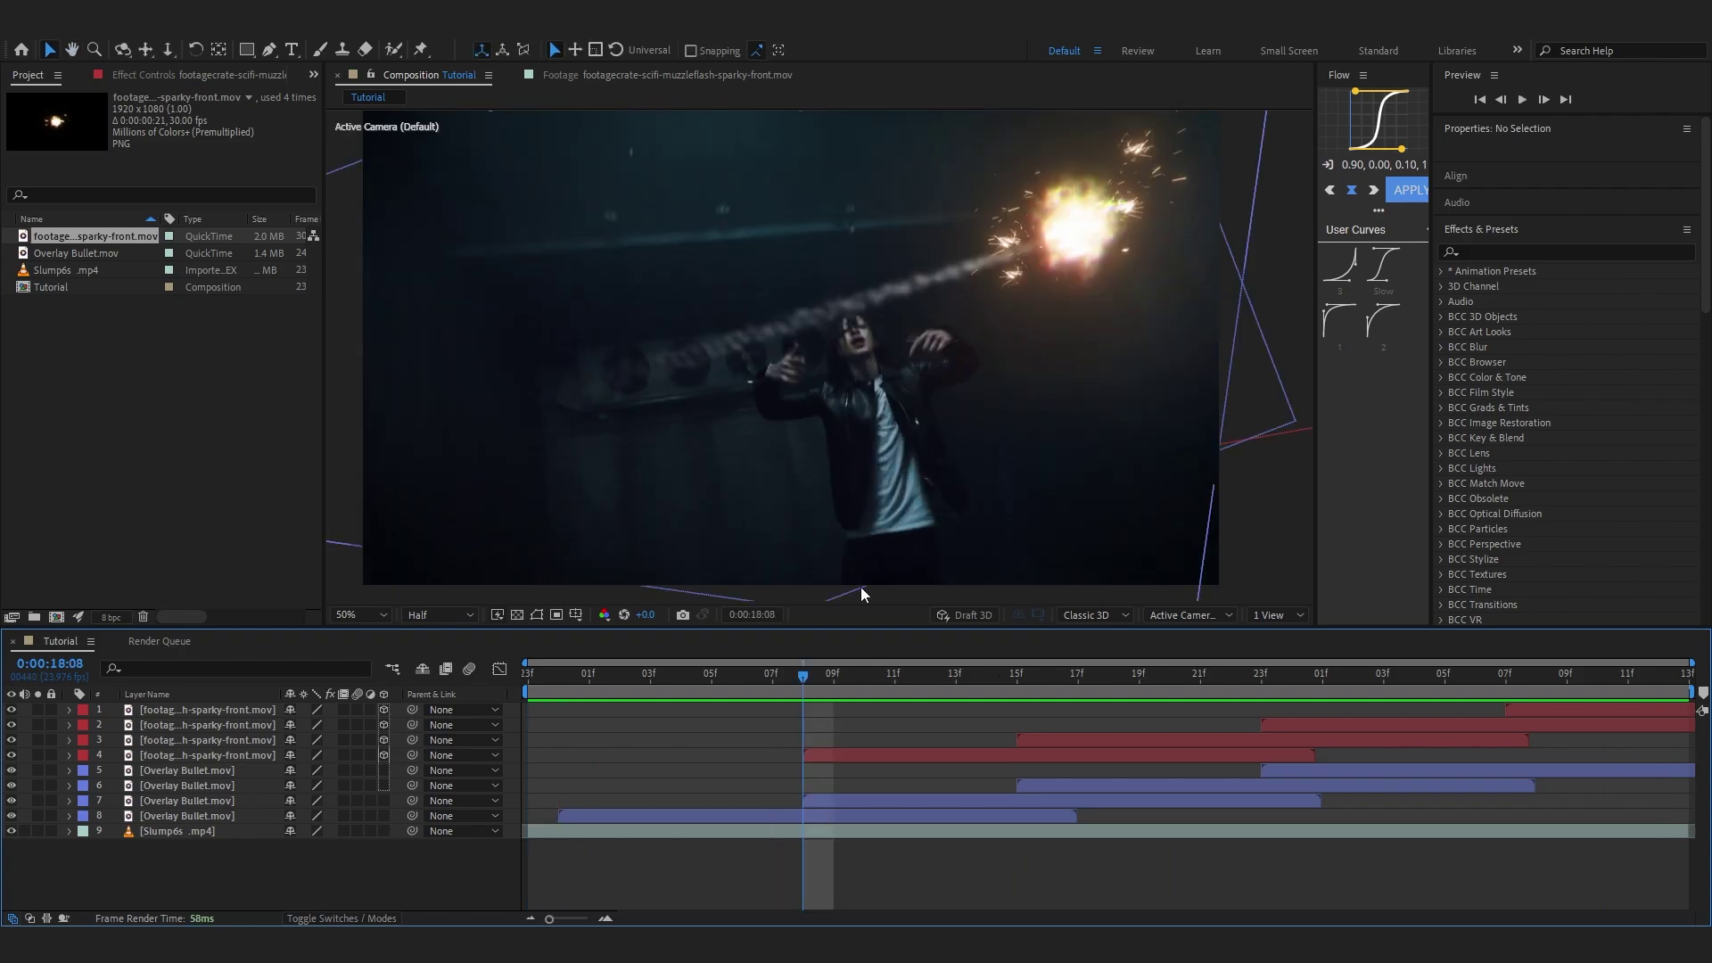
# Duplicate the Slump6s .mp4 layer, return to 0:00:17:23 and set the preview resolution to Full.
pyautogui.click(159, 831)
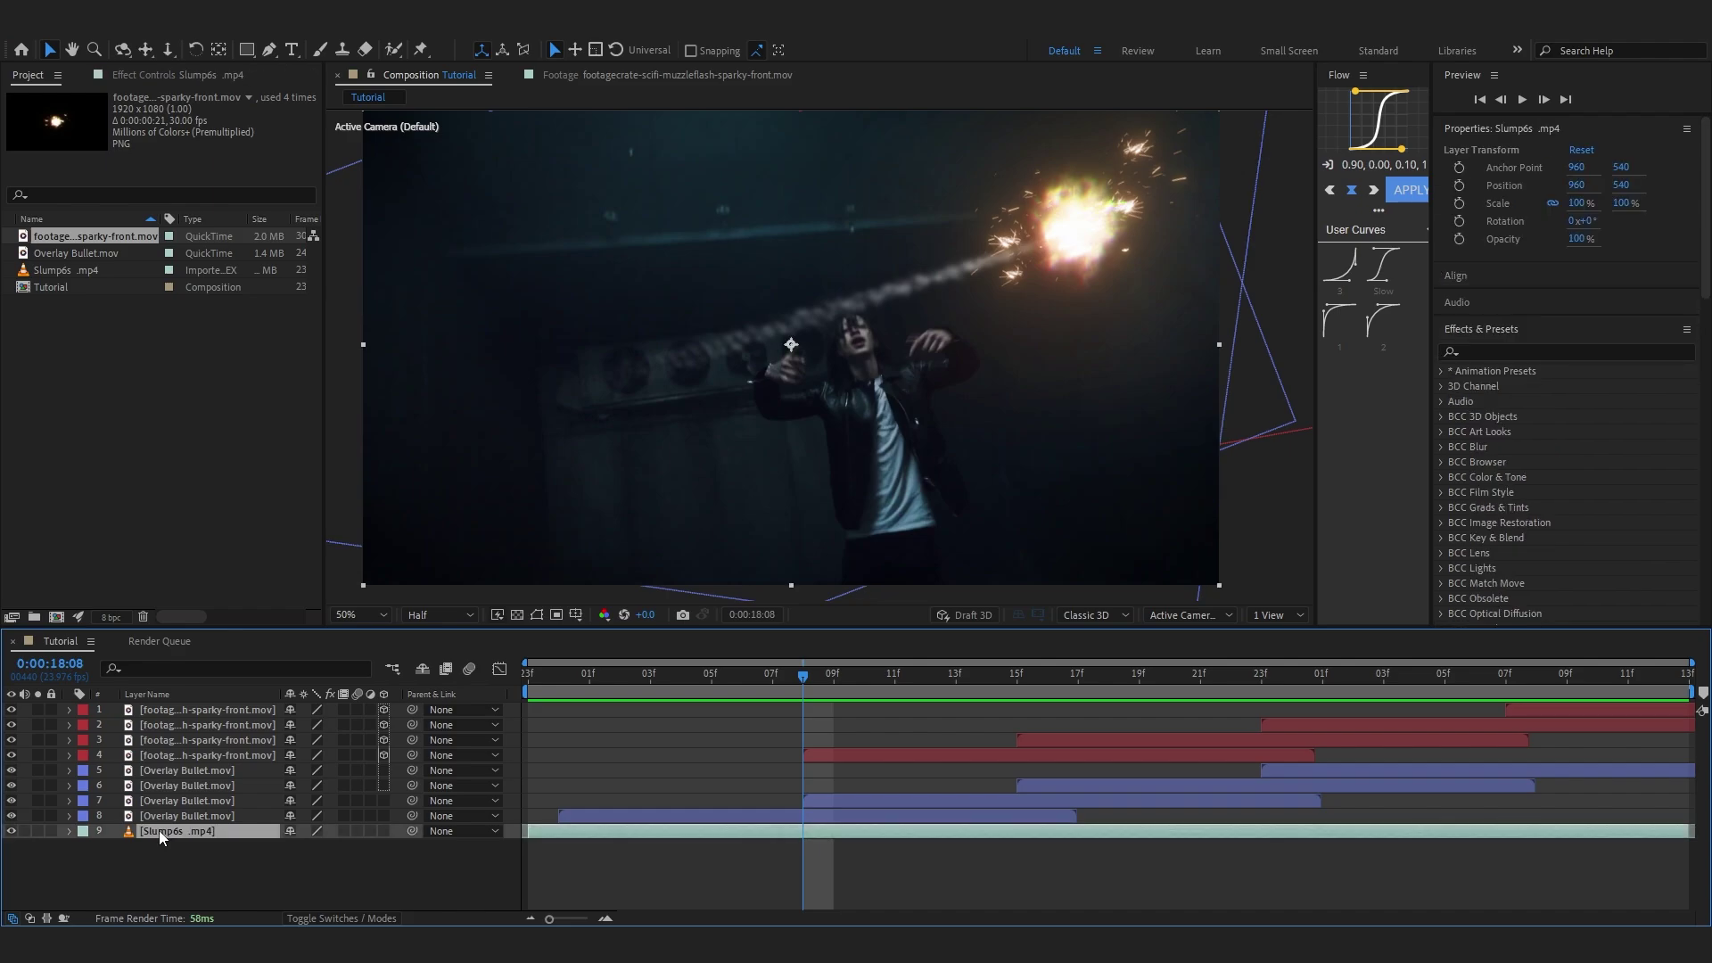
pyautogui.hotkey('ctrl', 'd')
pyautogui.moveTo(690, 683); pyautogui.dragTo(773, 677)
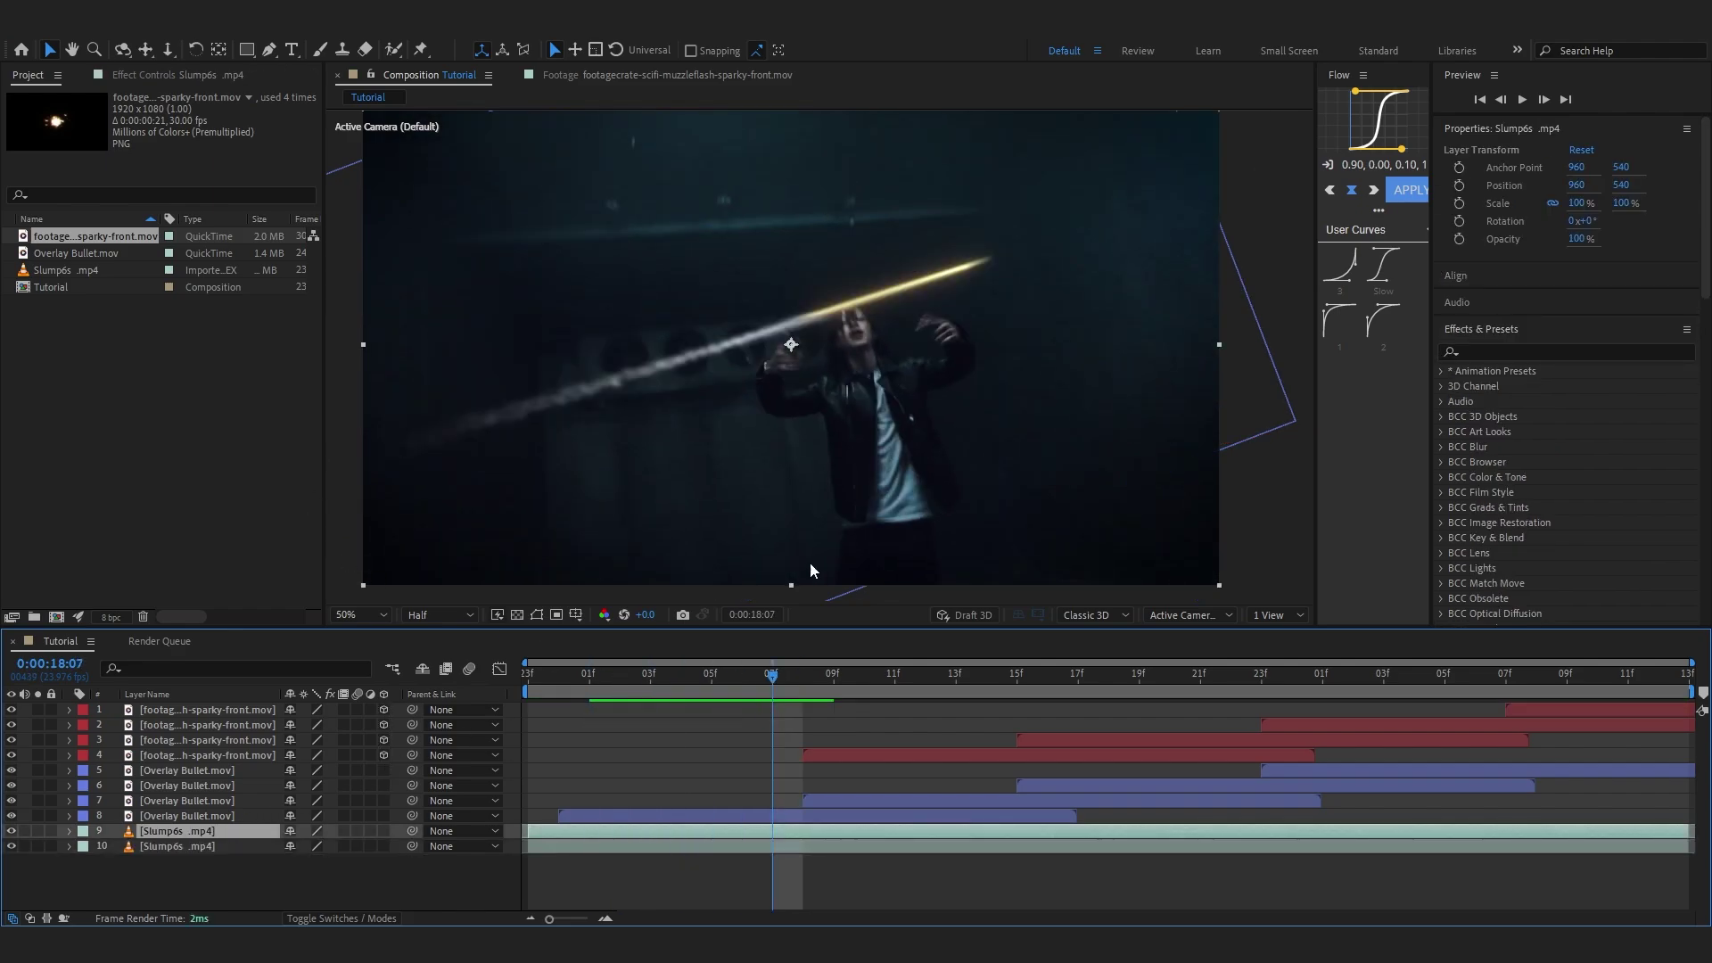
pyautogui.press('Home')
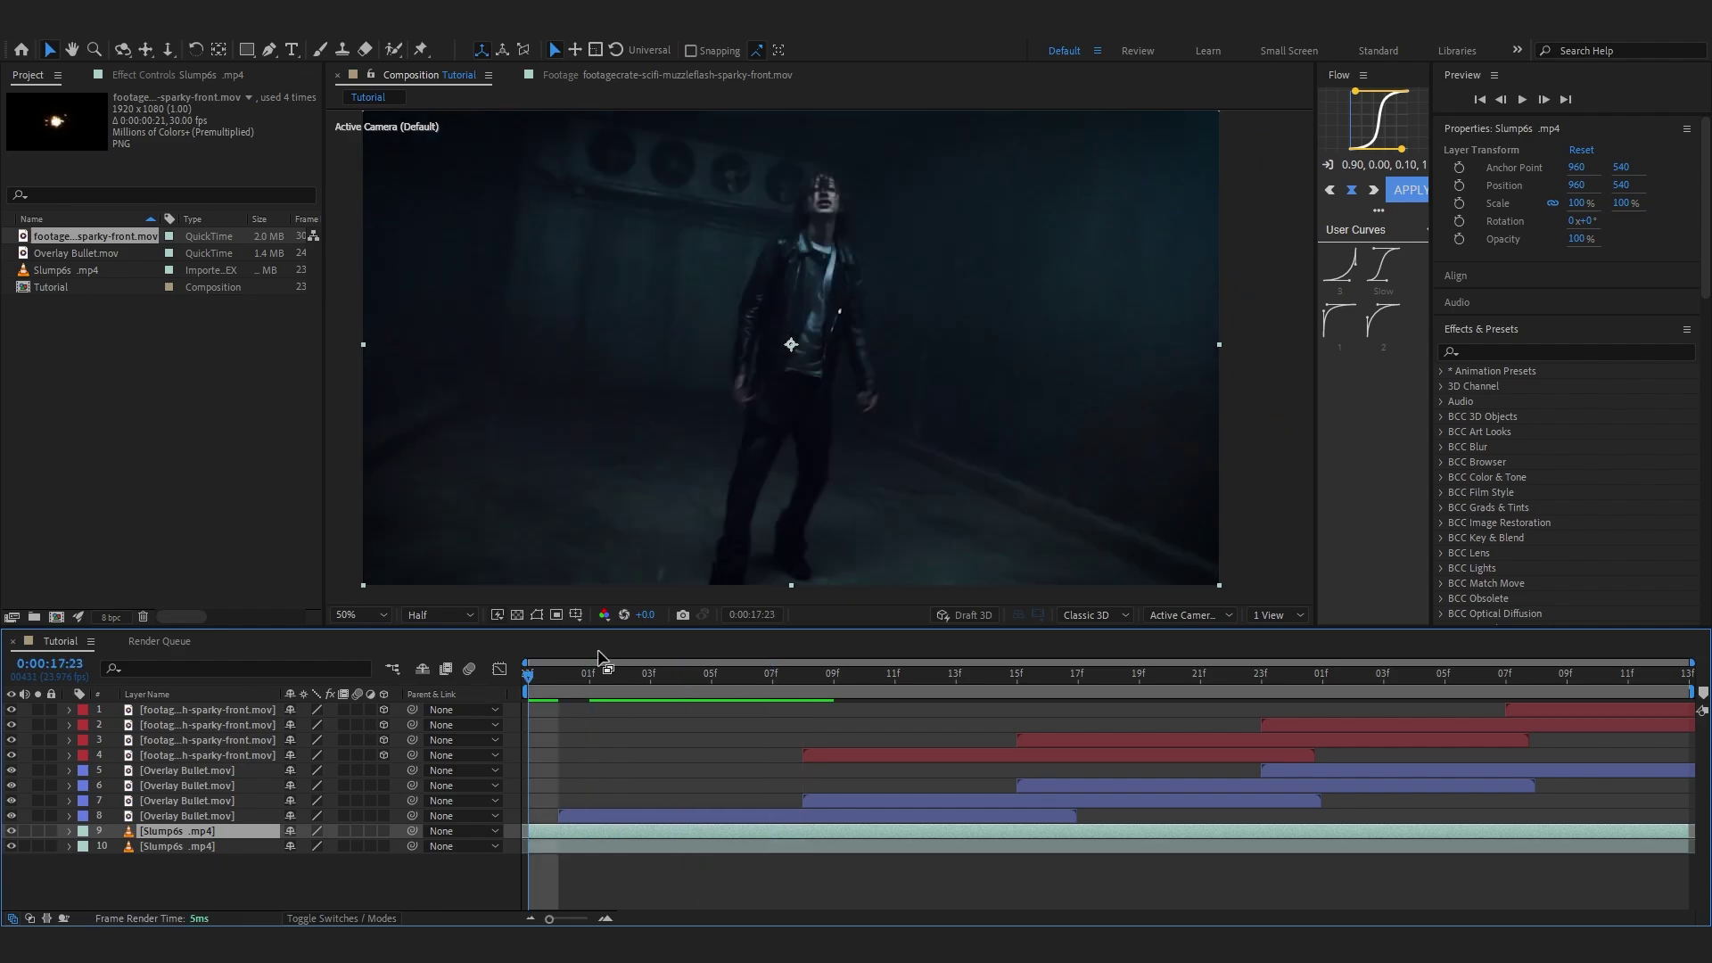
pyautogui.click(437, 616)
pyautogui.click(421, 660)
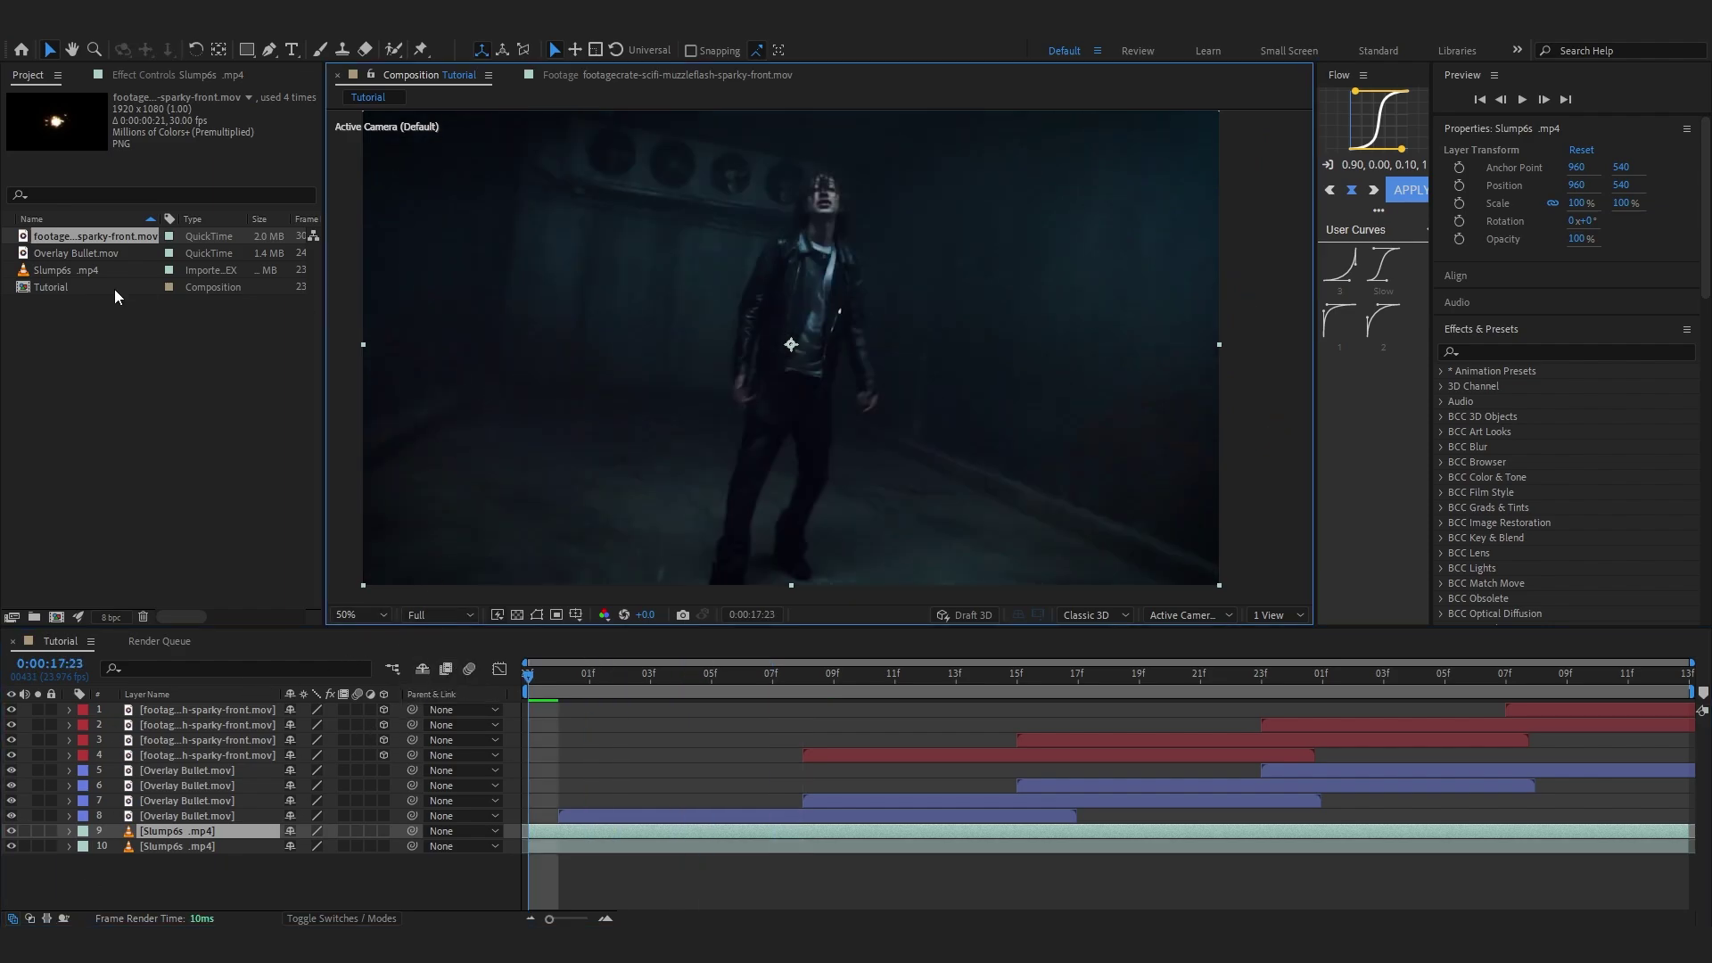
# Open the upper Slump6s .mp4 copy for Roto Brush work and begin selecting the performer from the lower leg.
pyautogui.click(393, 50)
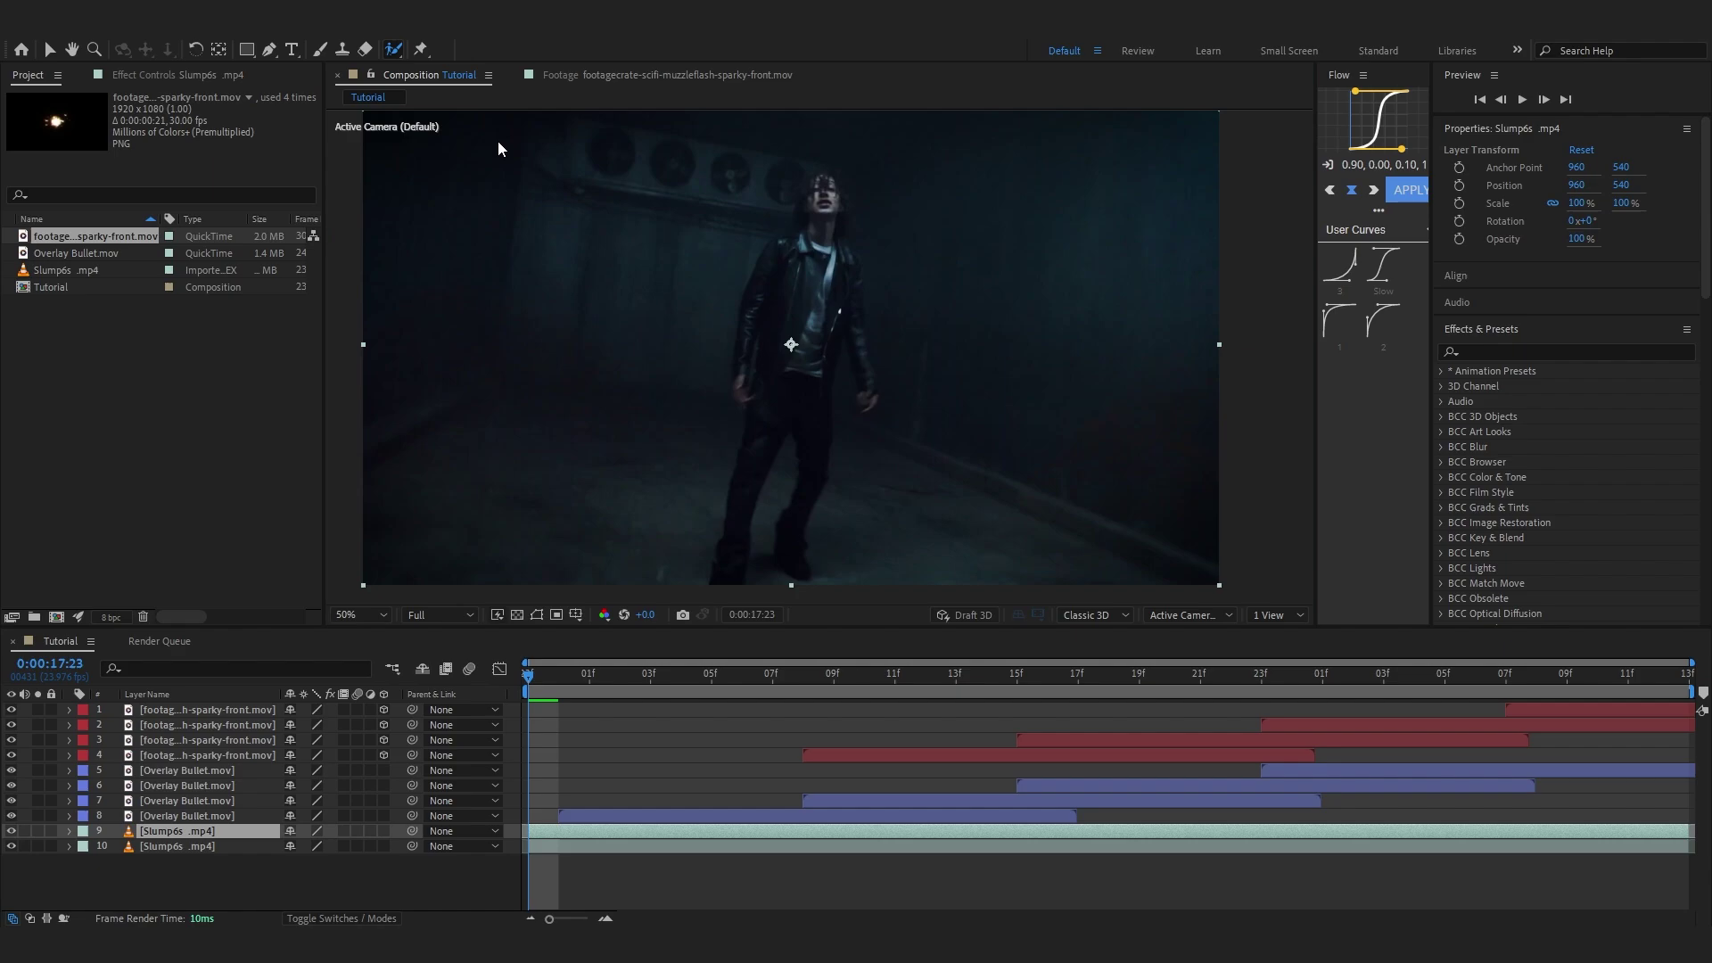
pyautogui.doubleClick(762, 394)
pyautogui.scroll(1, 793, 456)
pyautogui.moveTo(793, 456); pyautogui.dragTo(742, 211)
pyautogui.moveTo(660, 417)
pyautogui.mouseDown()
pyautogui.moveTo(714, 298)
pyautogui.moveTo(735, 336)
pyautogui.mouseUp()
pyautogui.scroll(2, 738, 451)
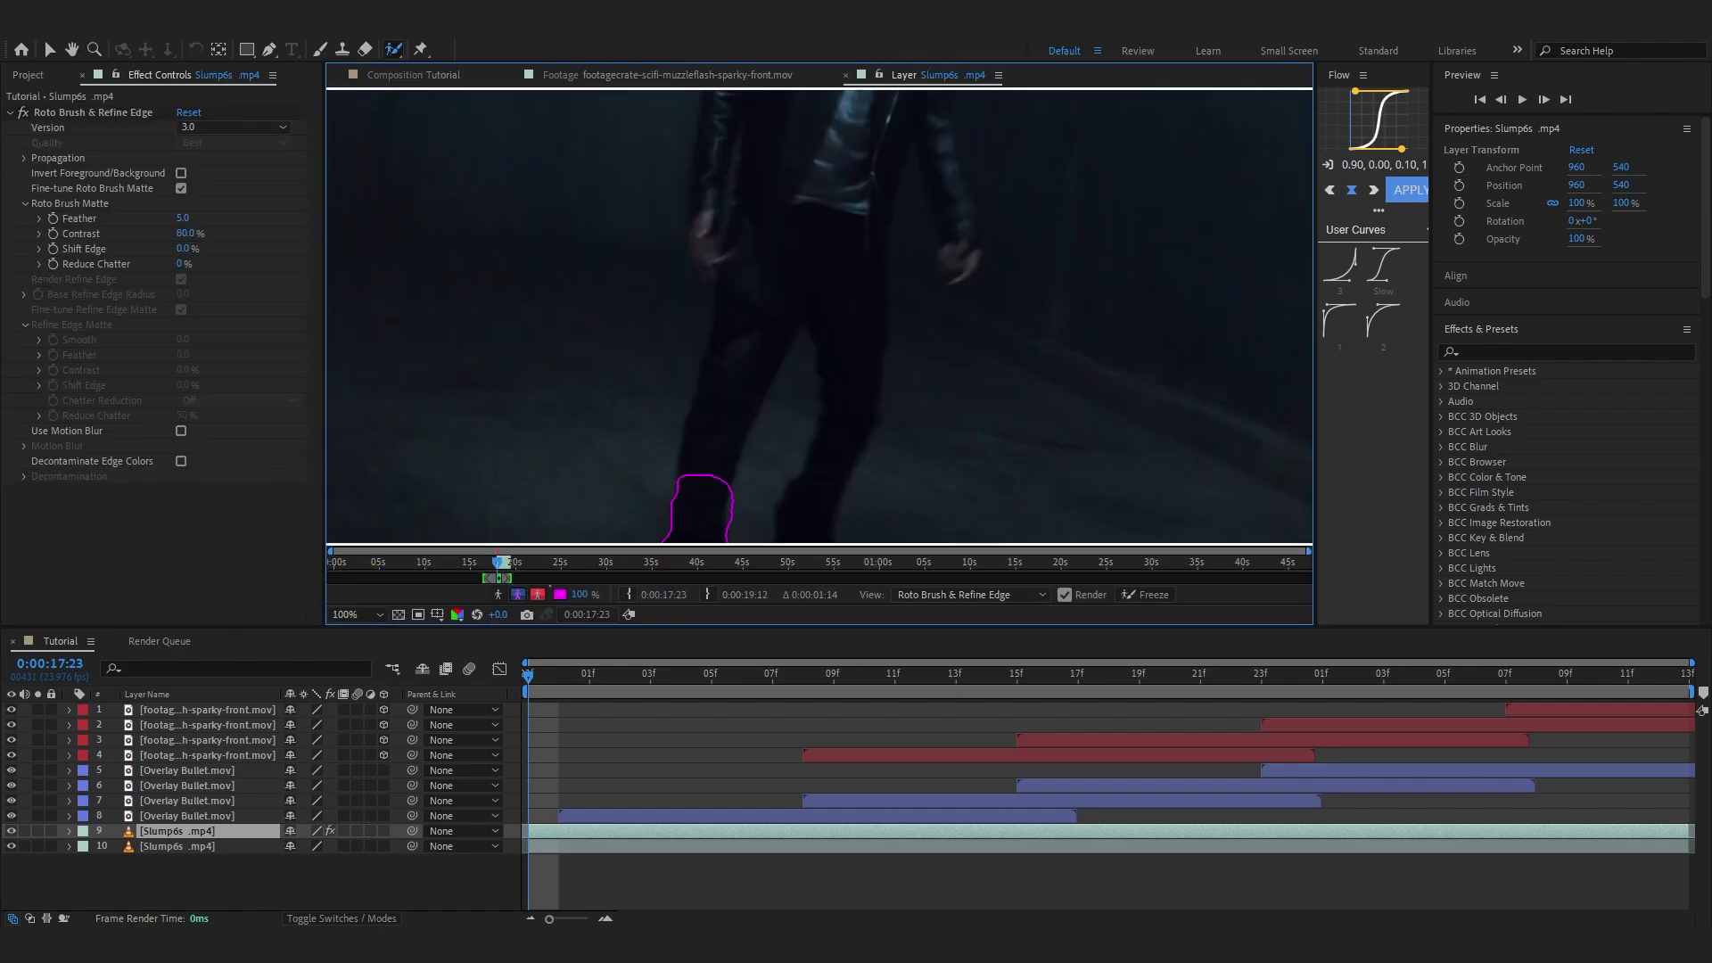
# Extend the Roto Brush selection over the whole performer, freeze its propagation and return to the Tutorial composition.
pyautogui.moveTo(704, 480)
pyautogui.mouseDown()
pyautogui.moveTo(790, 242)
pyautogui.moveTo(760, 365)
pyautogui.mouseUp()
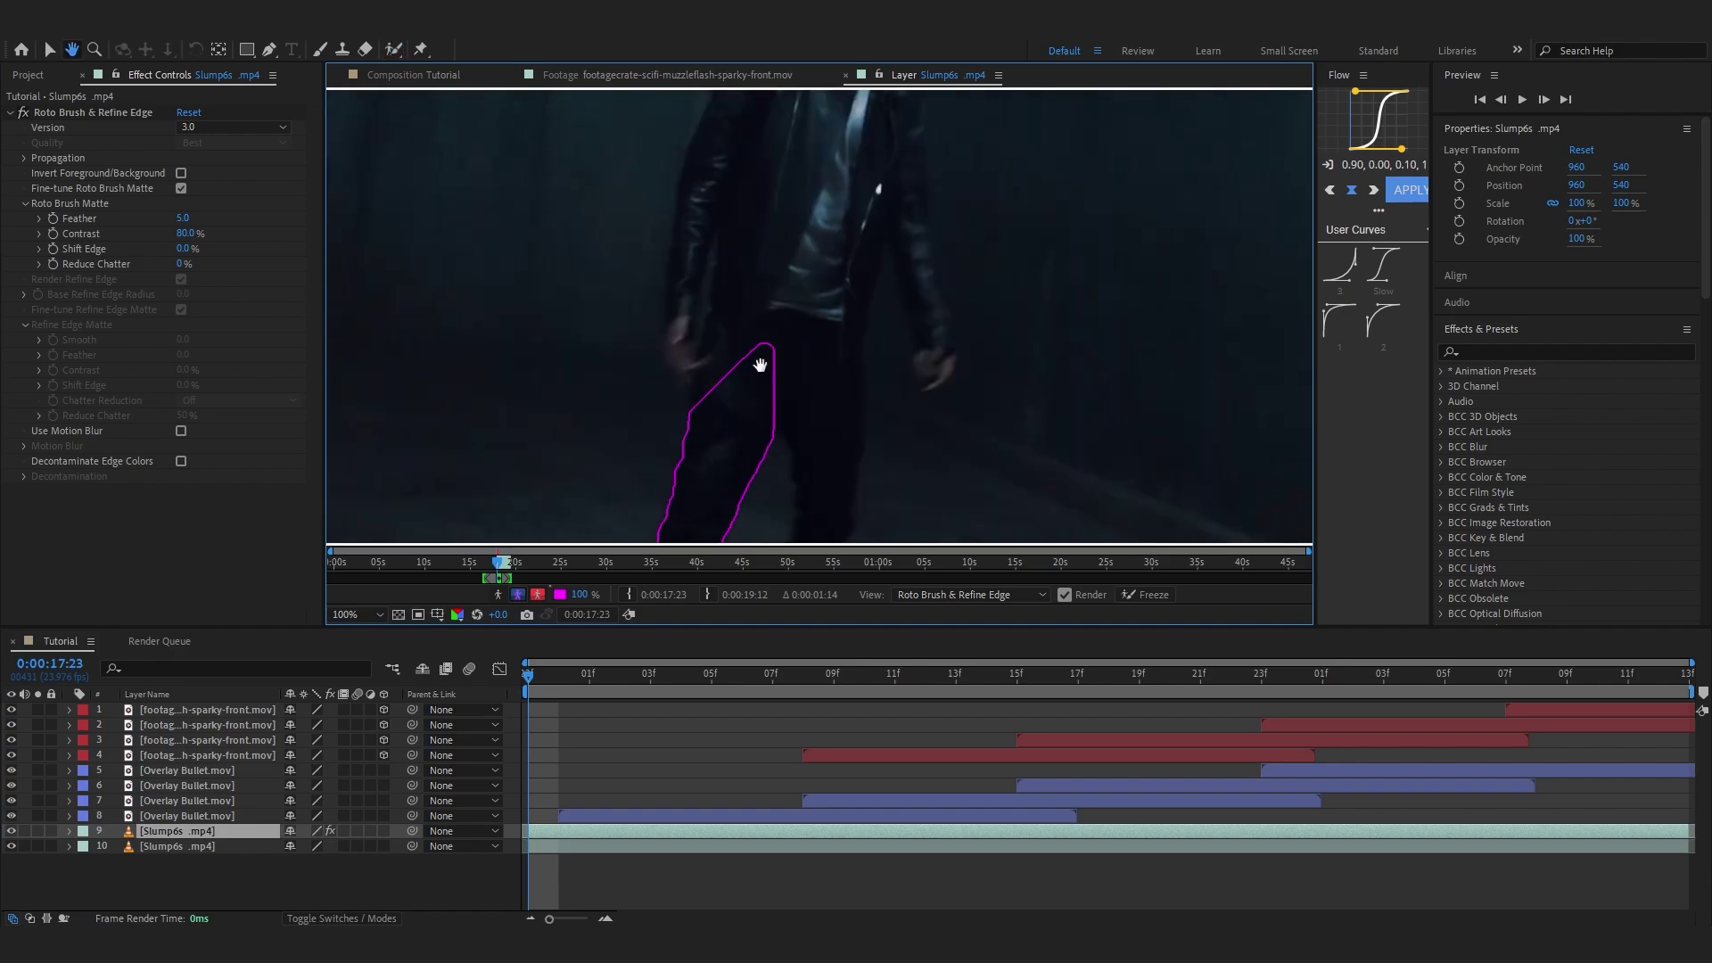
pyautogui.moveTo(766, 211); pyautogui.dragTo(769, 206)
pyautogui.moveTo(756, 259); pyautogui.dragTo(757, 341)
pyautogui.moveTo(683, 430); pyautogui.dragTo(724, 259)
pyautogui.moveTo(716, 230); pyautogui.dragTo(764, 179)
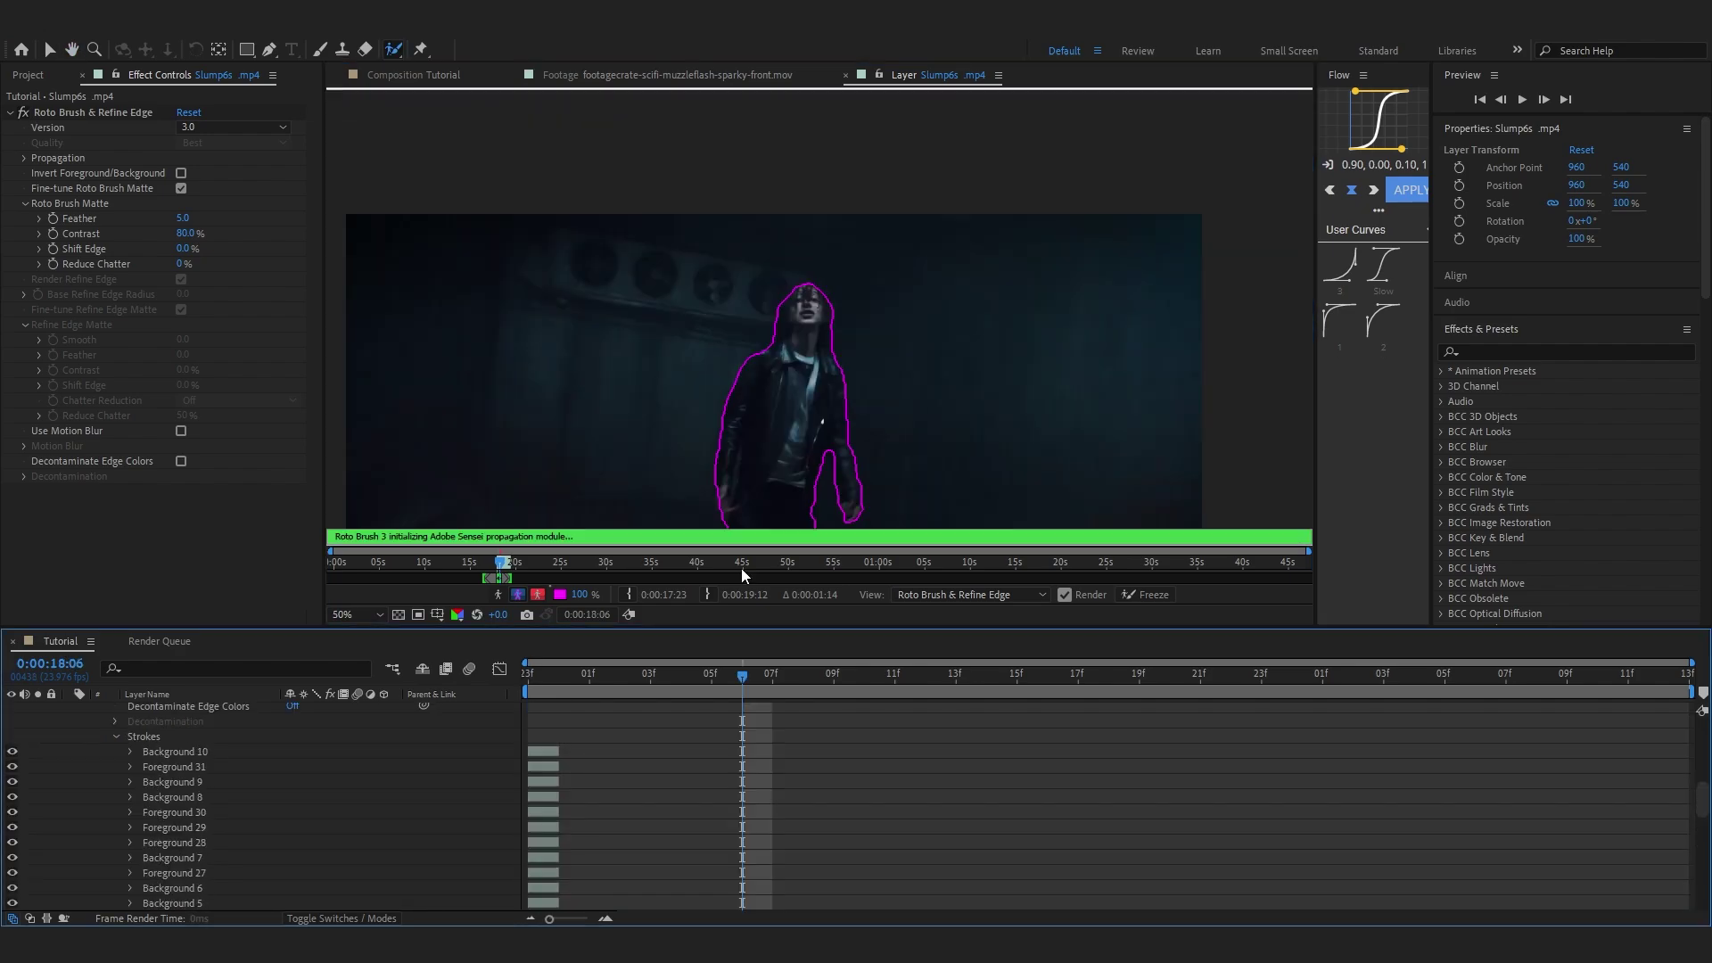
pyautogui.click(1134, 596)
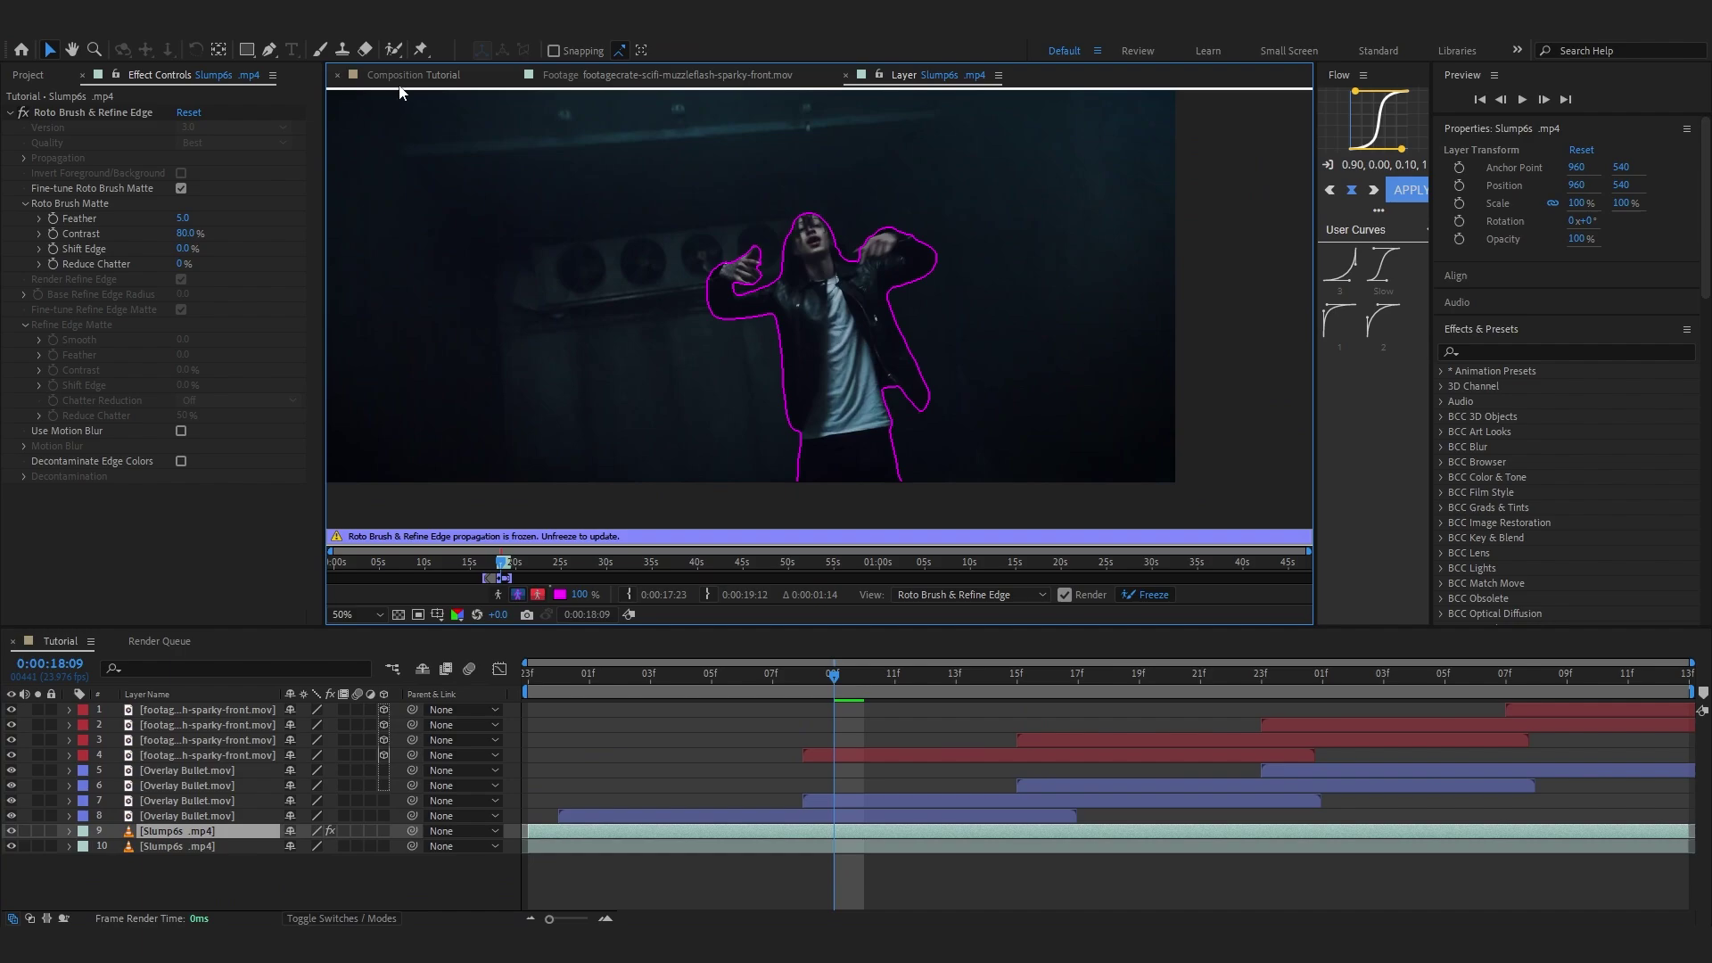
pyautogui.click(399, 86)
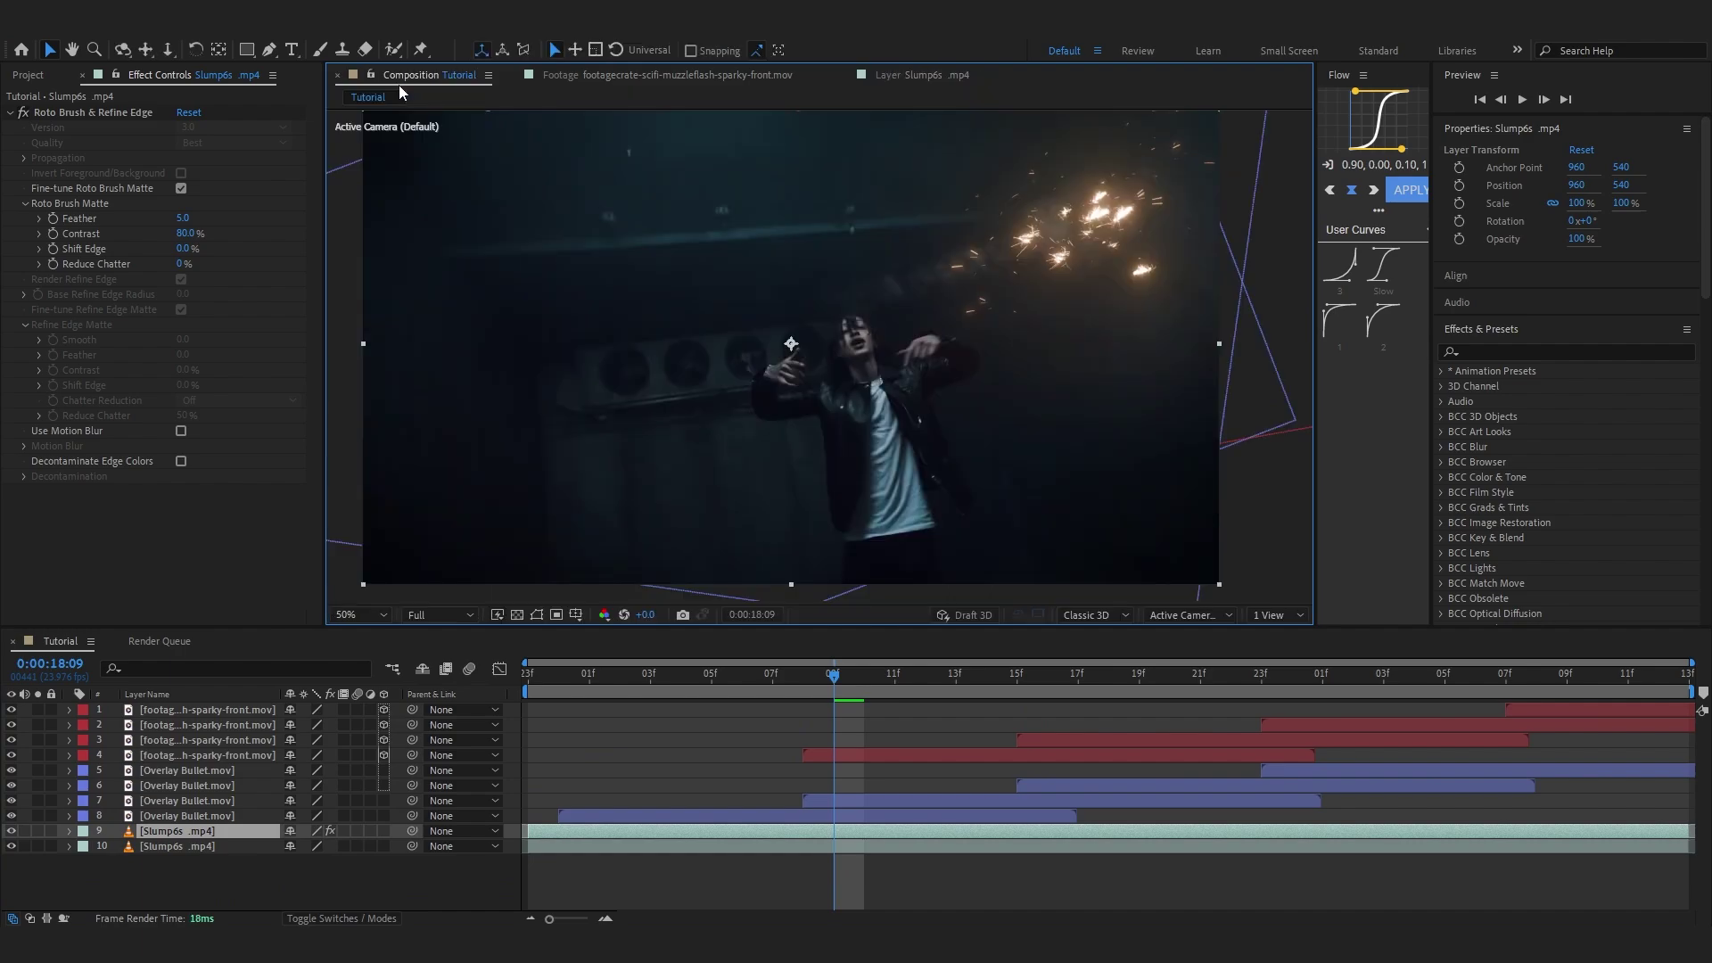
# Toggle the bottom Slump6s .mp4 layer's visibility and play through the composition to check the performer cutout and bullet timing.
pyautogui.click(11, 847)
pyautogui.click(11, 847)
pyautogui.click(12, 847)
pyautogui.click(12, 847)
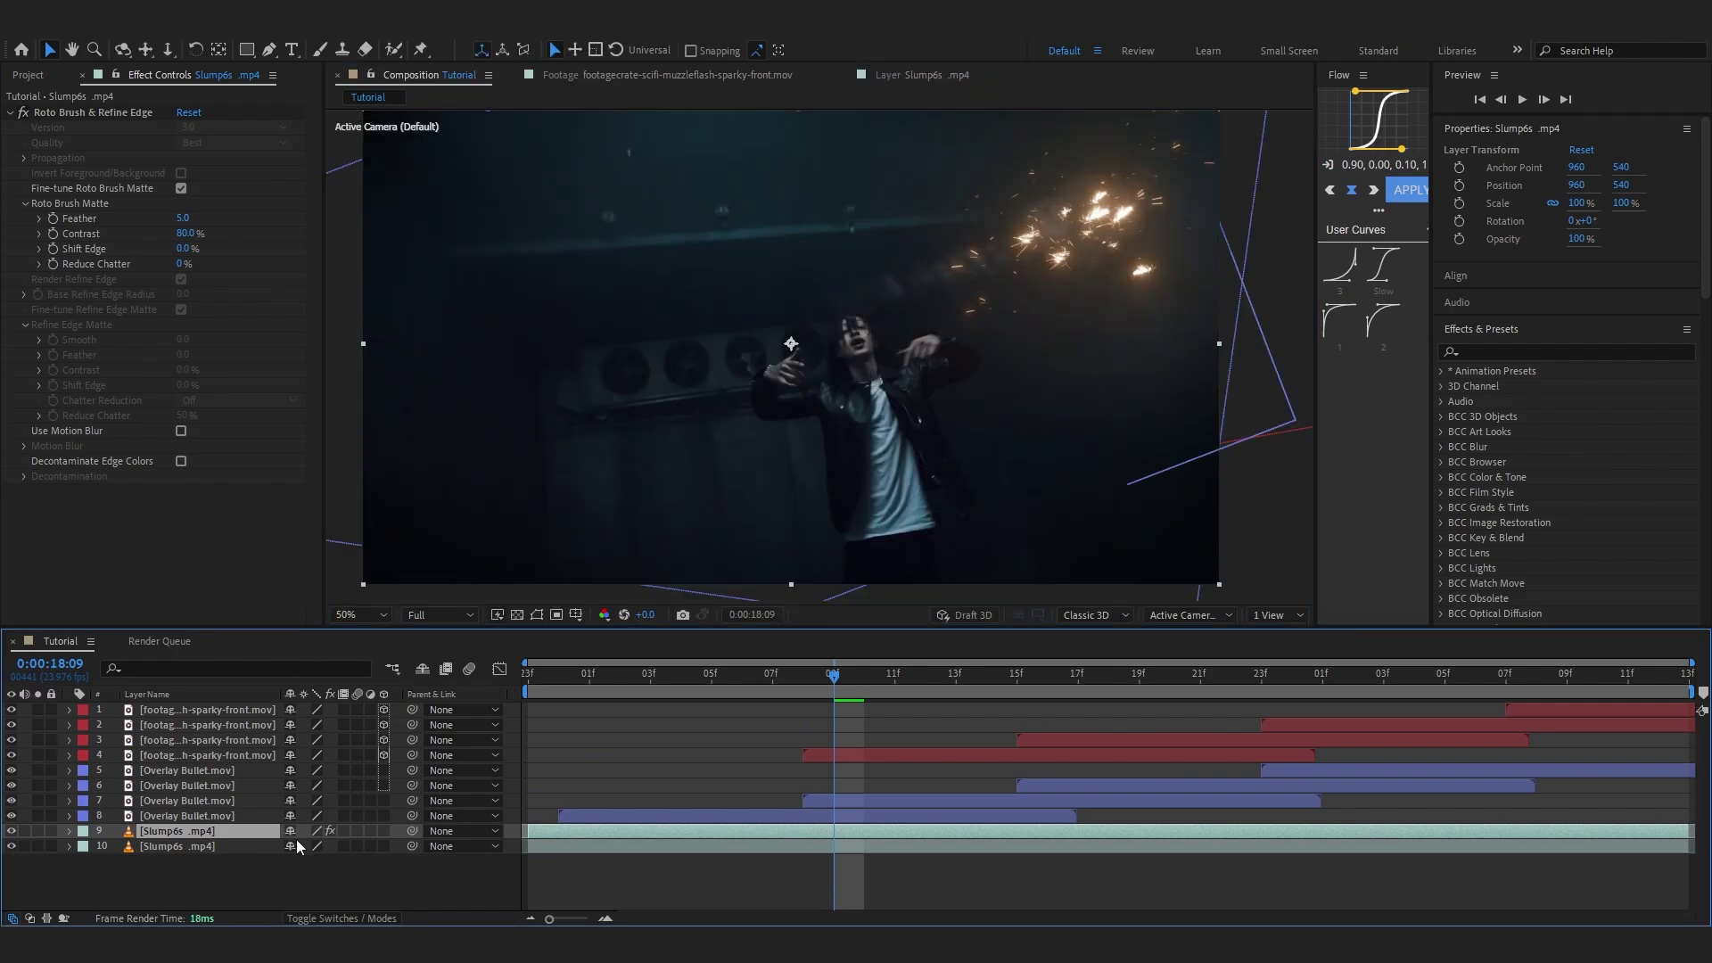
pyautogui.moveTo(807, 683); pyautogui.dragTo(883, 920)
pyautogui.press('space')
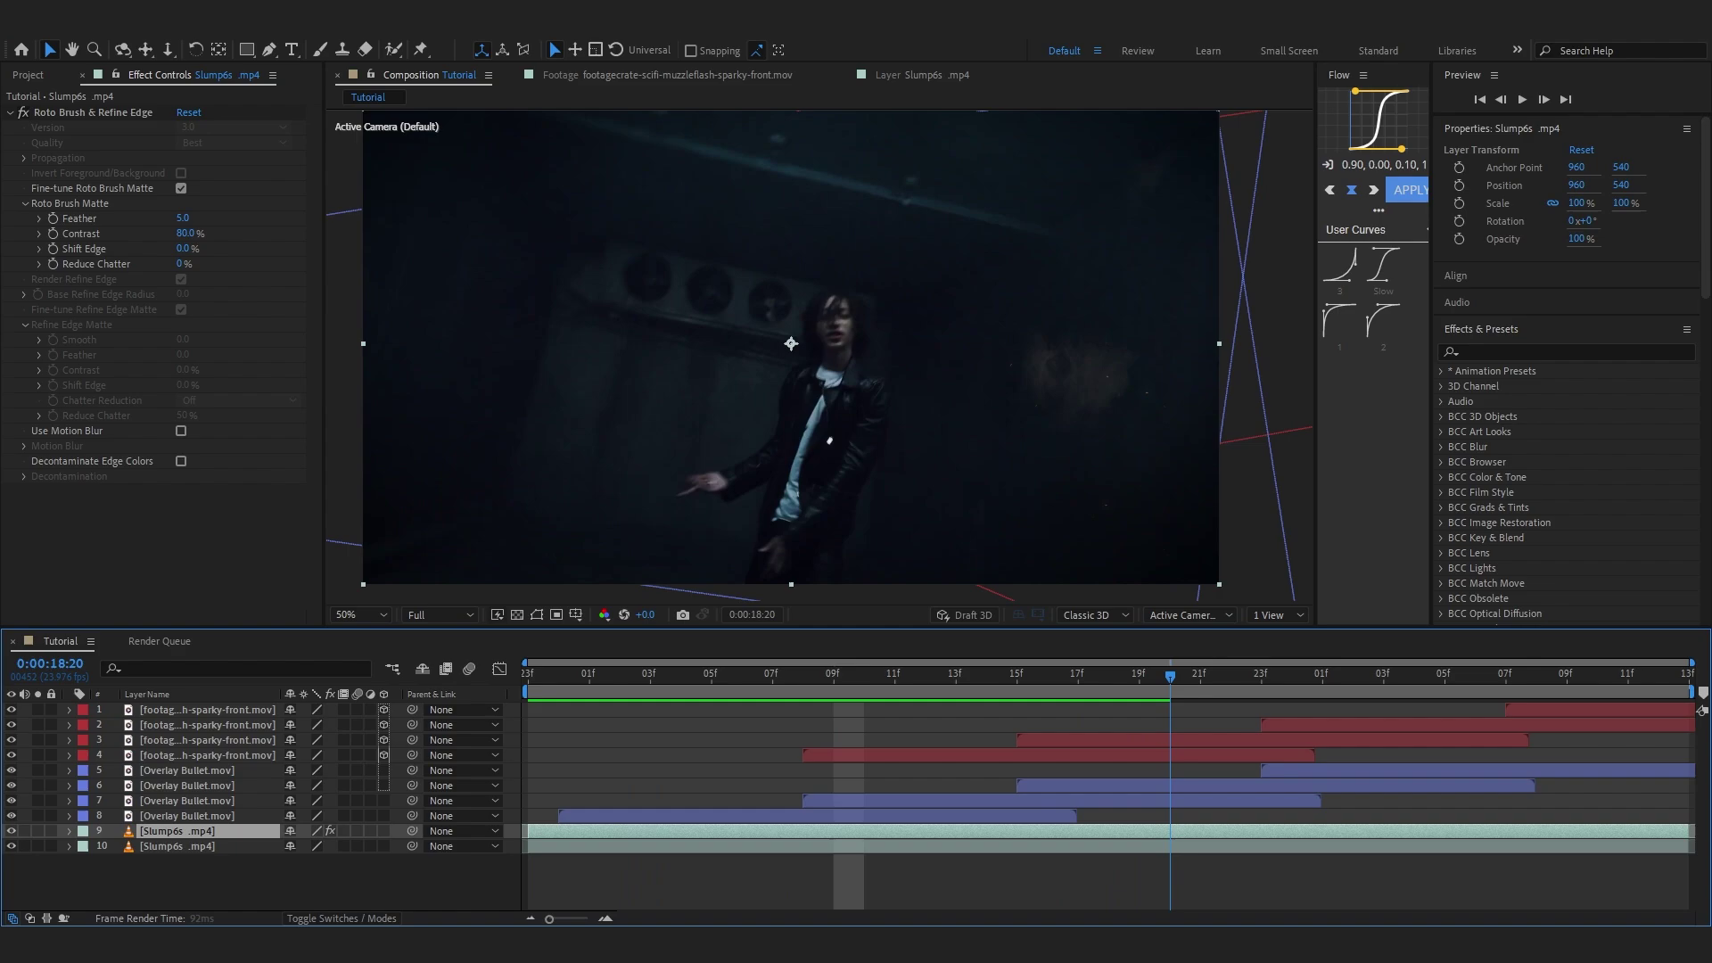
pyautogui.click(1078, 675)
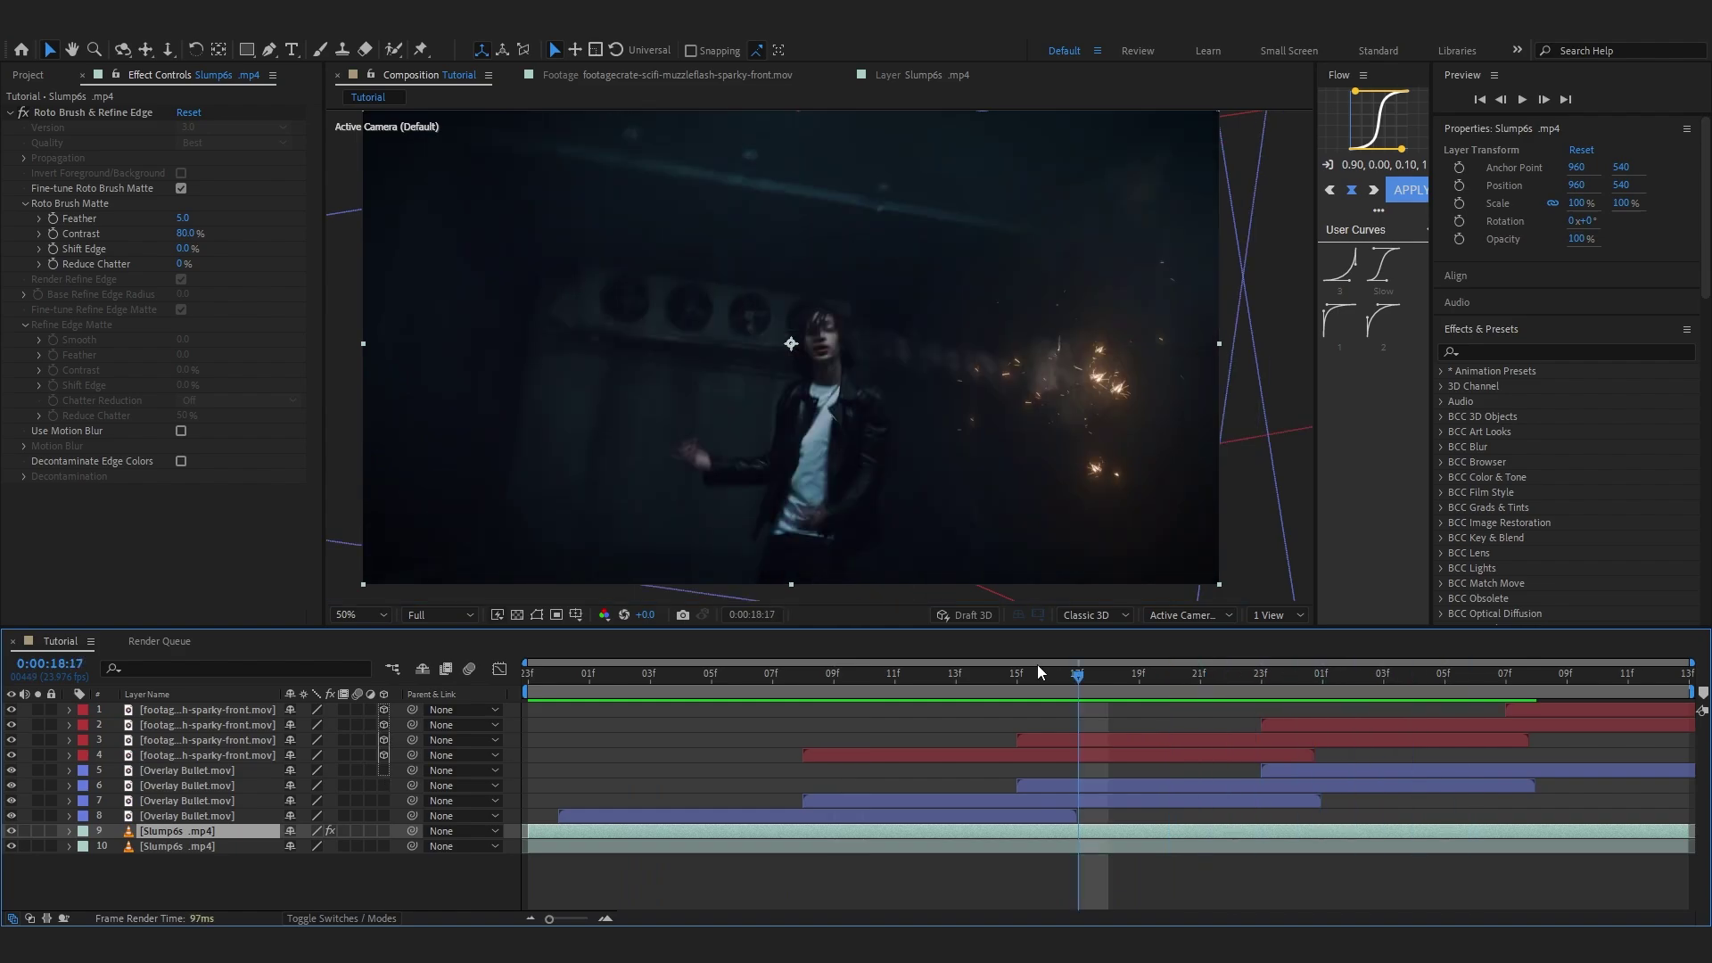
# Move the bullet layer starting at 0:00:18:08 below the rotoscoped Slump6s .mp4 layer and play back the composition.
pyautogui.click(1095, 800)
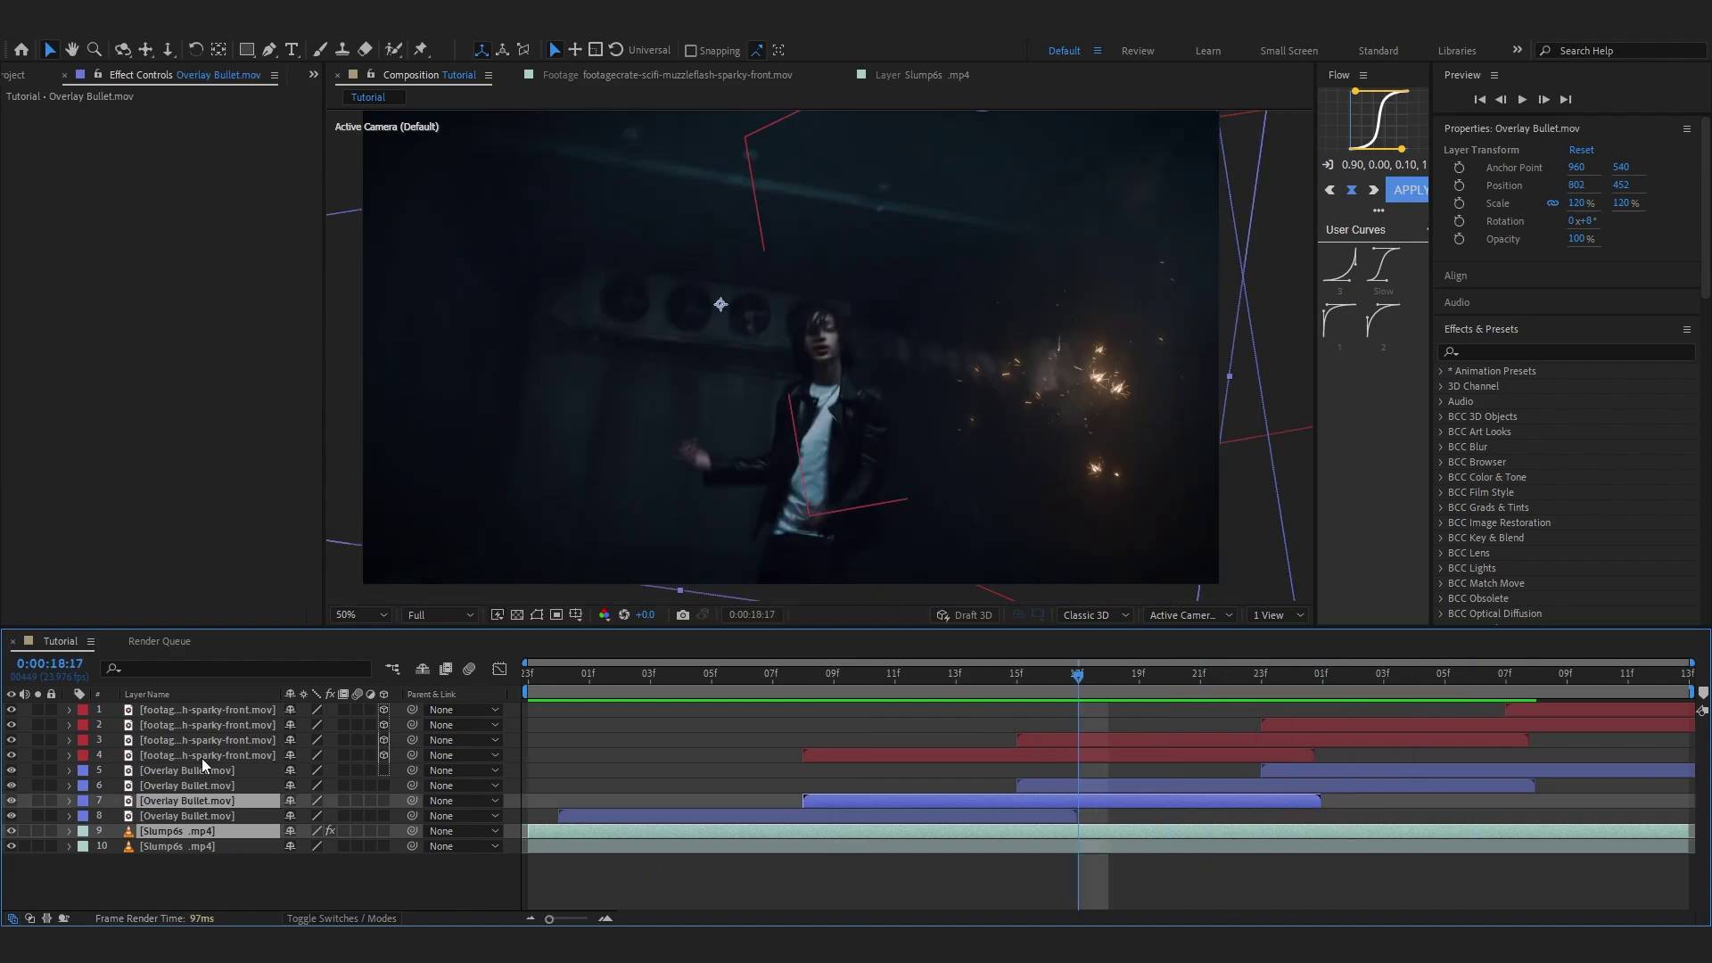
pyautogui.click(208, 794)
pyautogui.click(1018, 675)
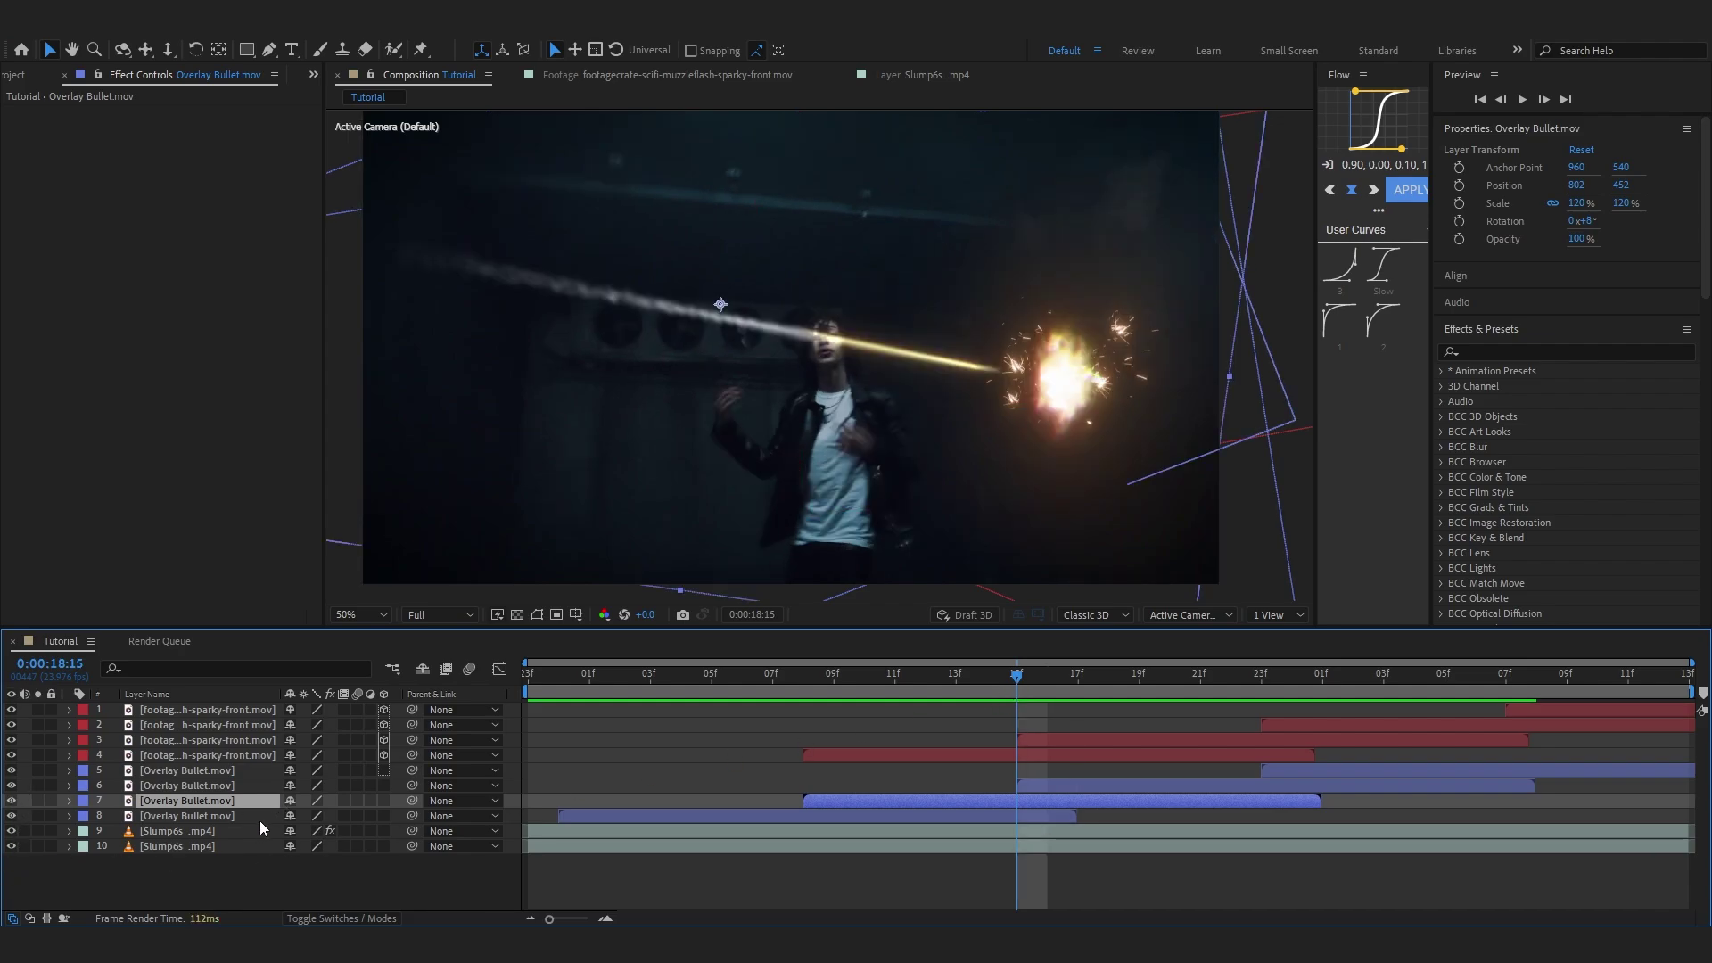
pyautogui.moveTo(246, 827); pyautogui.dragTo(248, 843)
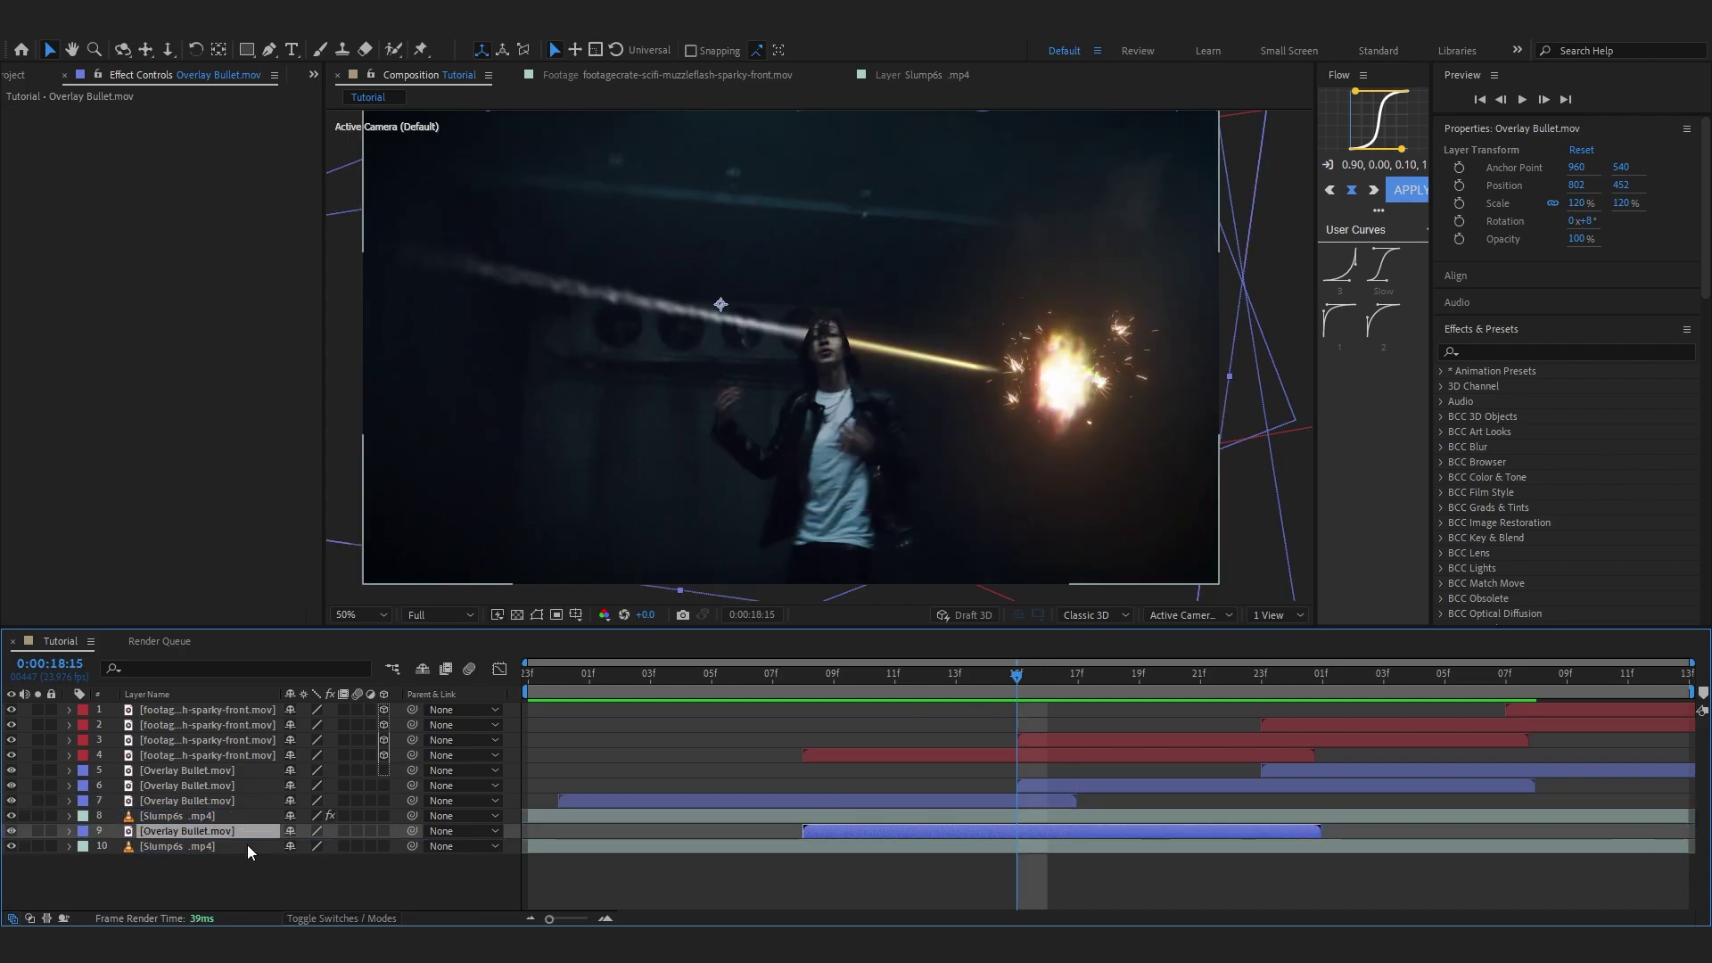
pyautogui.moveTo(1015, 676); pyautogui.dragTo(1120, 831)
pyautogui.press('space')
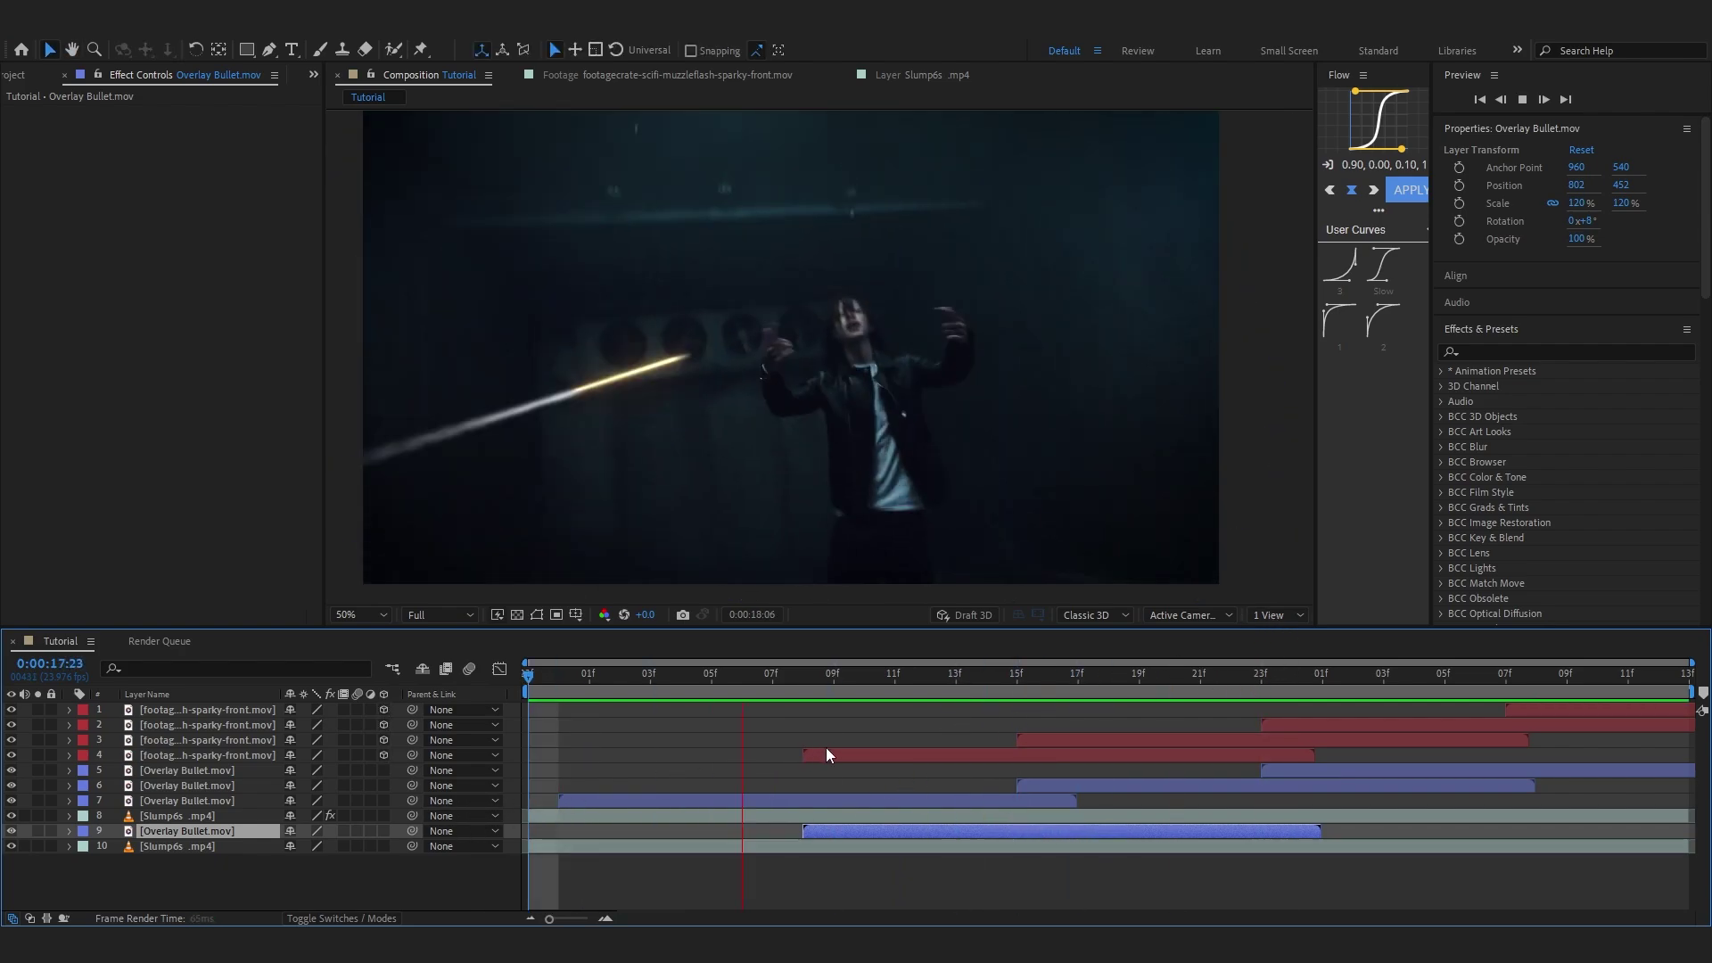
# Move the bullet layer starting at 0:00:18:23 below the rotoscoped Slump6s .mp4 layer, nudge it to position 886, 256 and play back.
pyautogui.click(1139, 694)
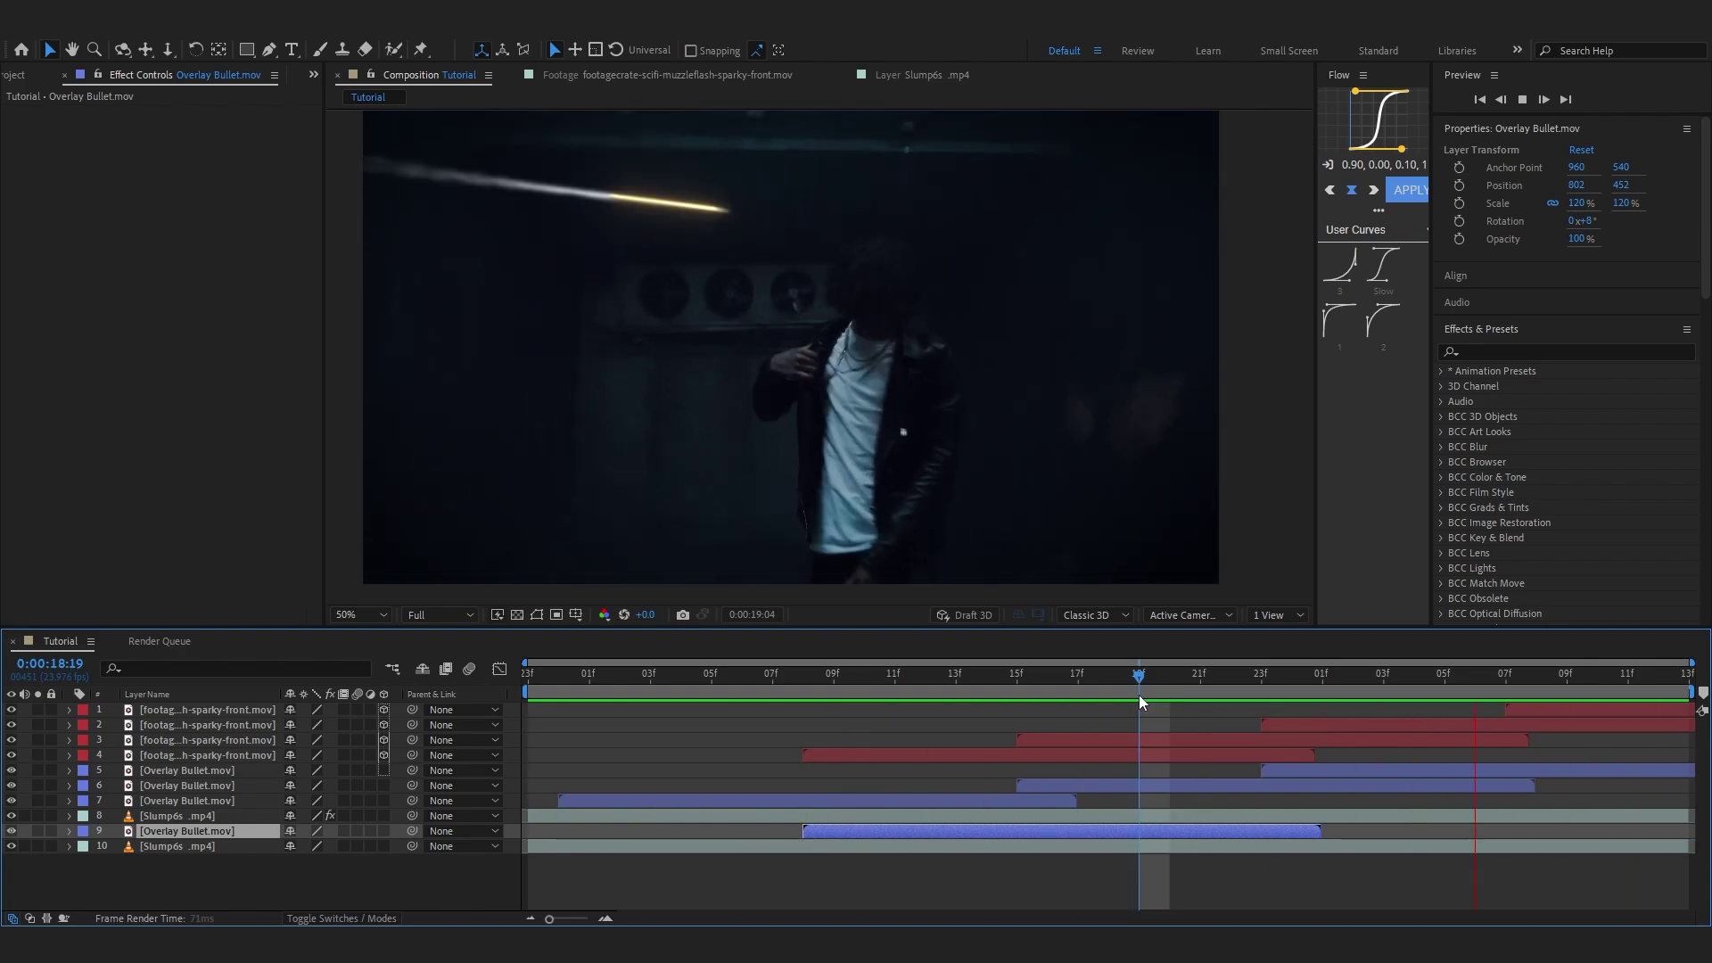
pyautogui.press('space')
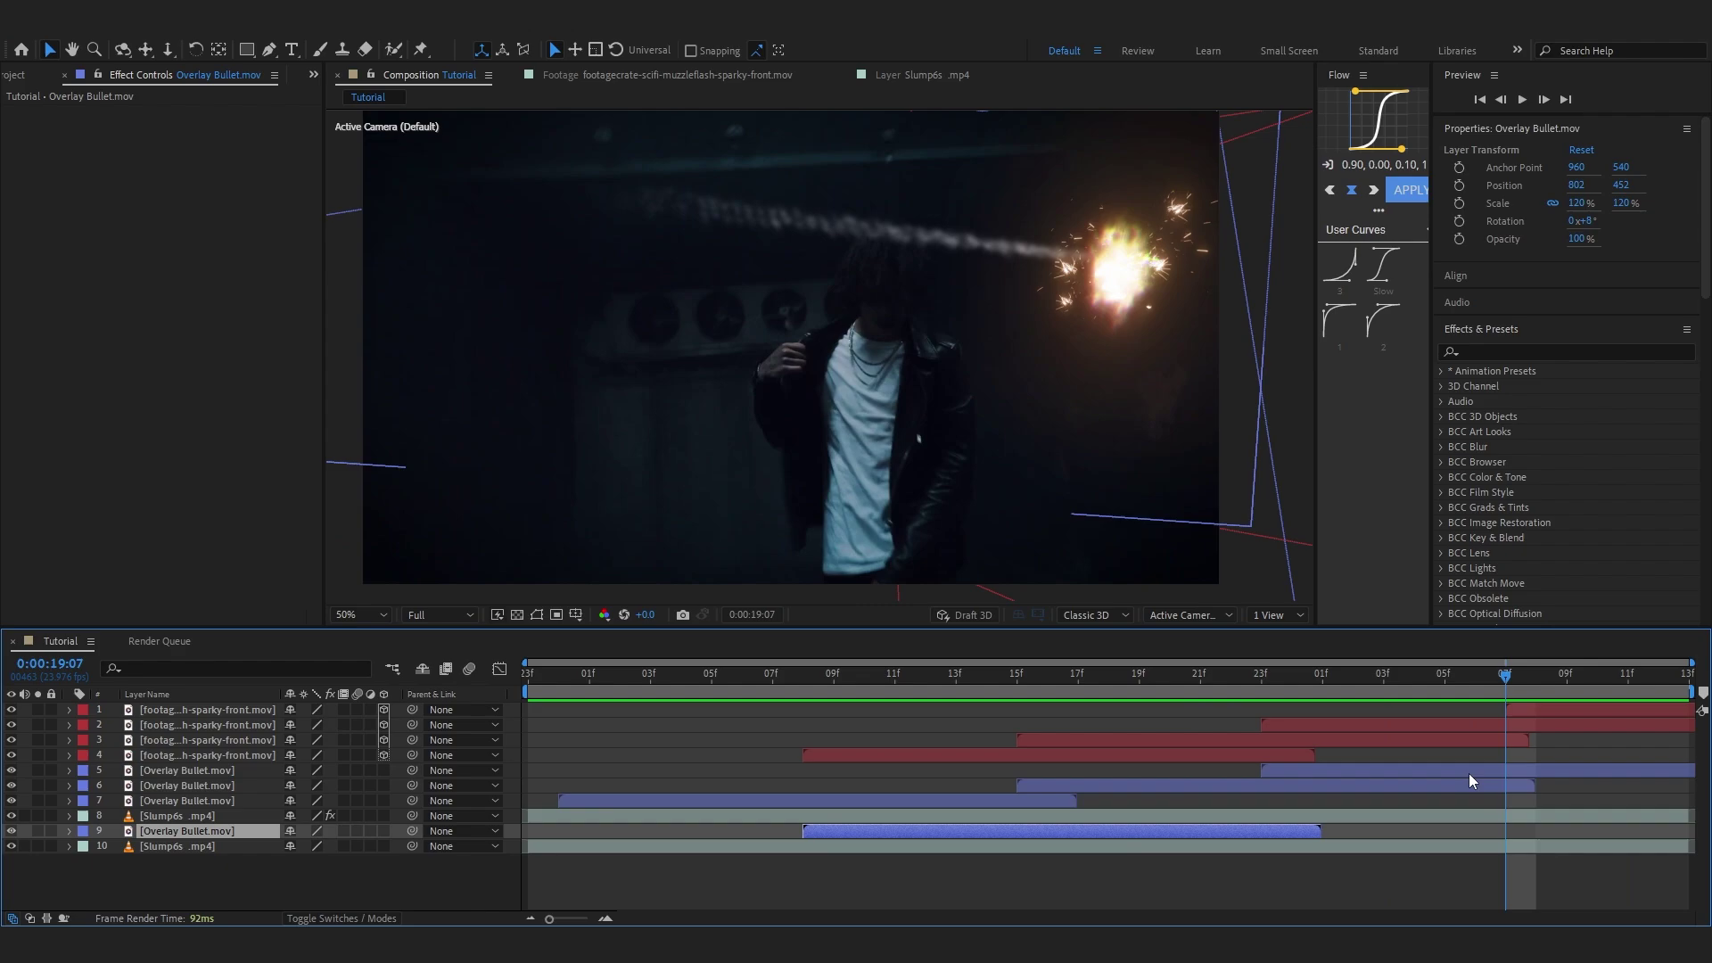
pyautogui.click(1470, 772)
pyautogui.moveTo(232, 795); pyautogui.dragTo(207, 844)
pyautogui.moveTo(931, 264); pyautogui.dragTo(947, 265)
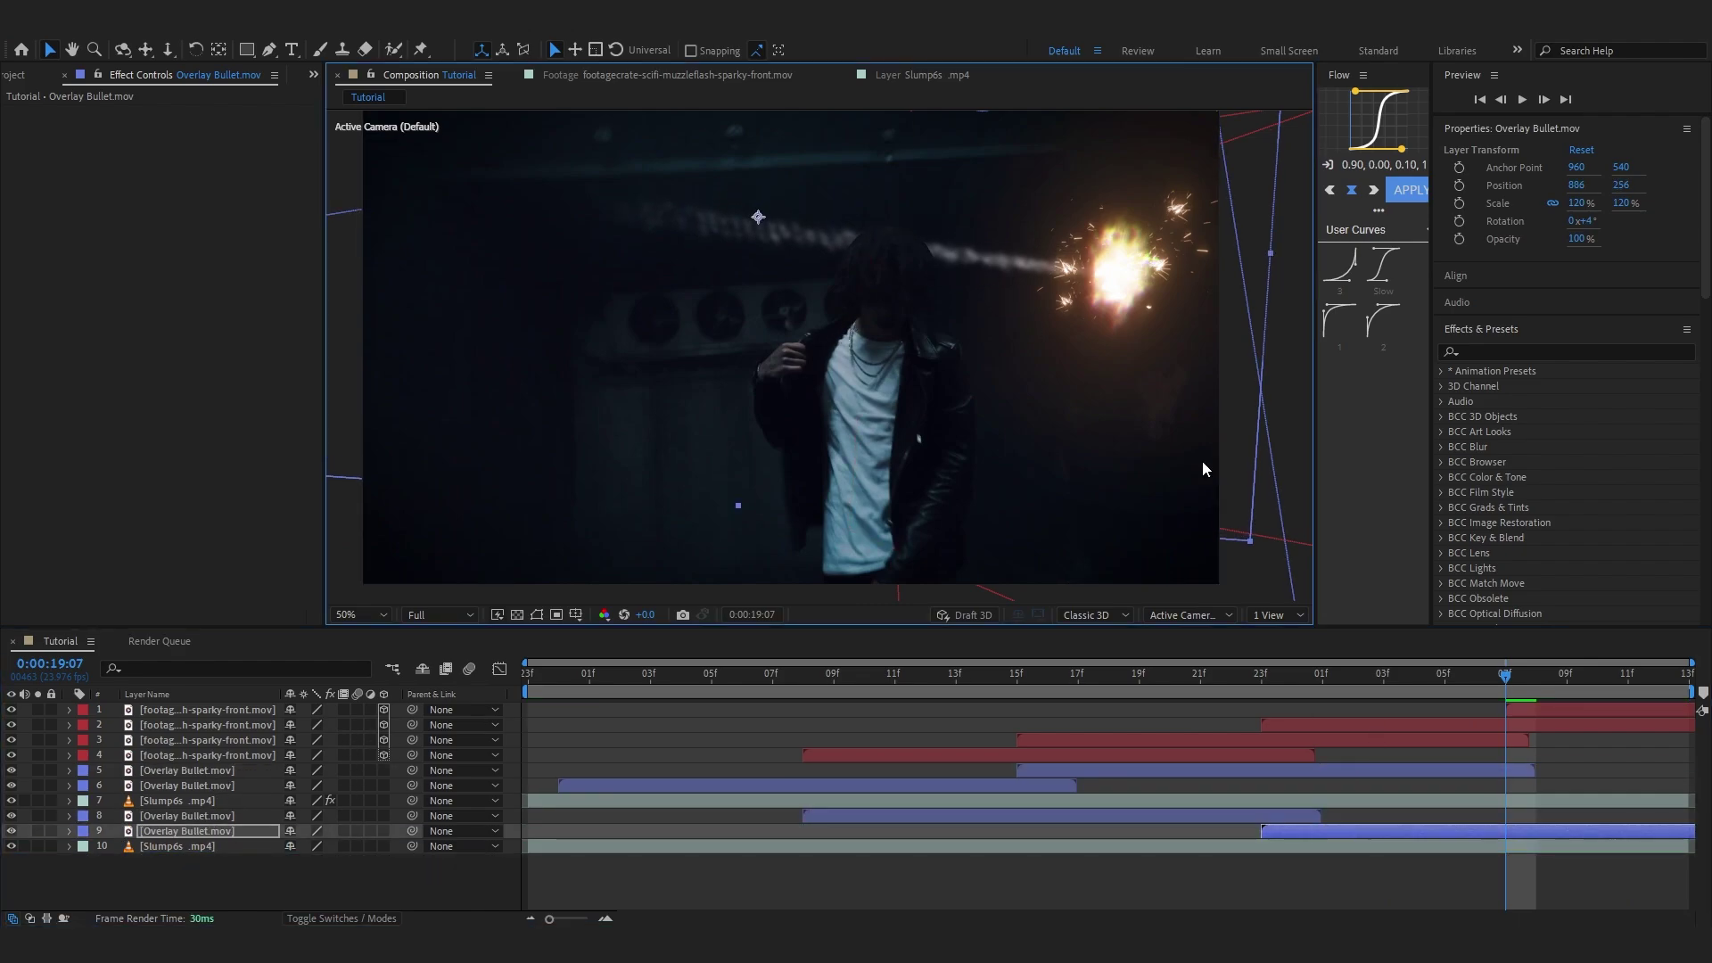
pyautogui.press('space')
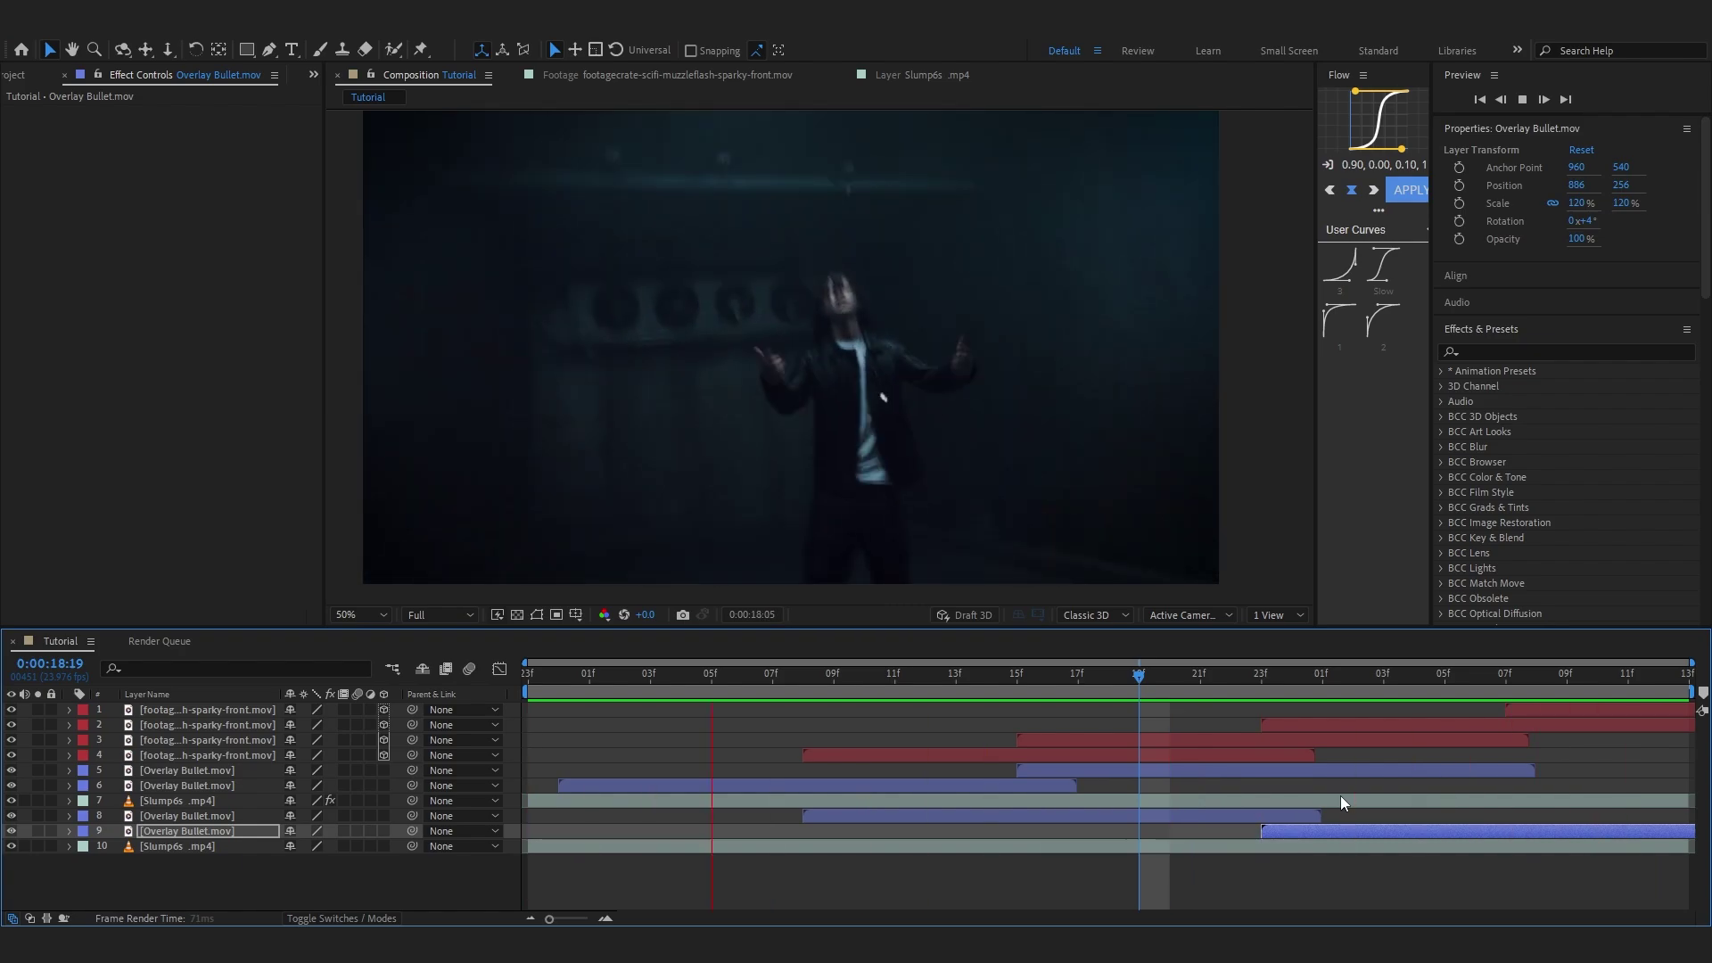
# Create an adjustment layer above all layers and apply the Exposure effect with its Exposure value keyframed.
pyautogui.rightClick(646, 866)
pyautogui.moveTo(754, 658)
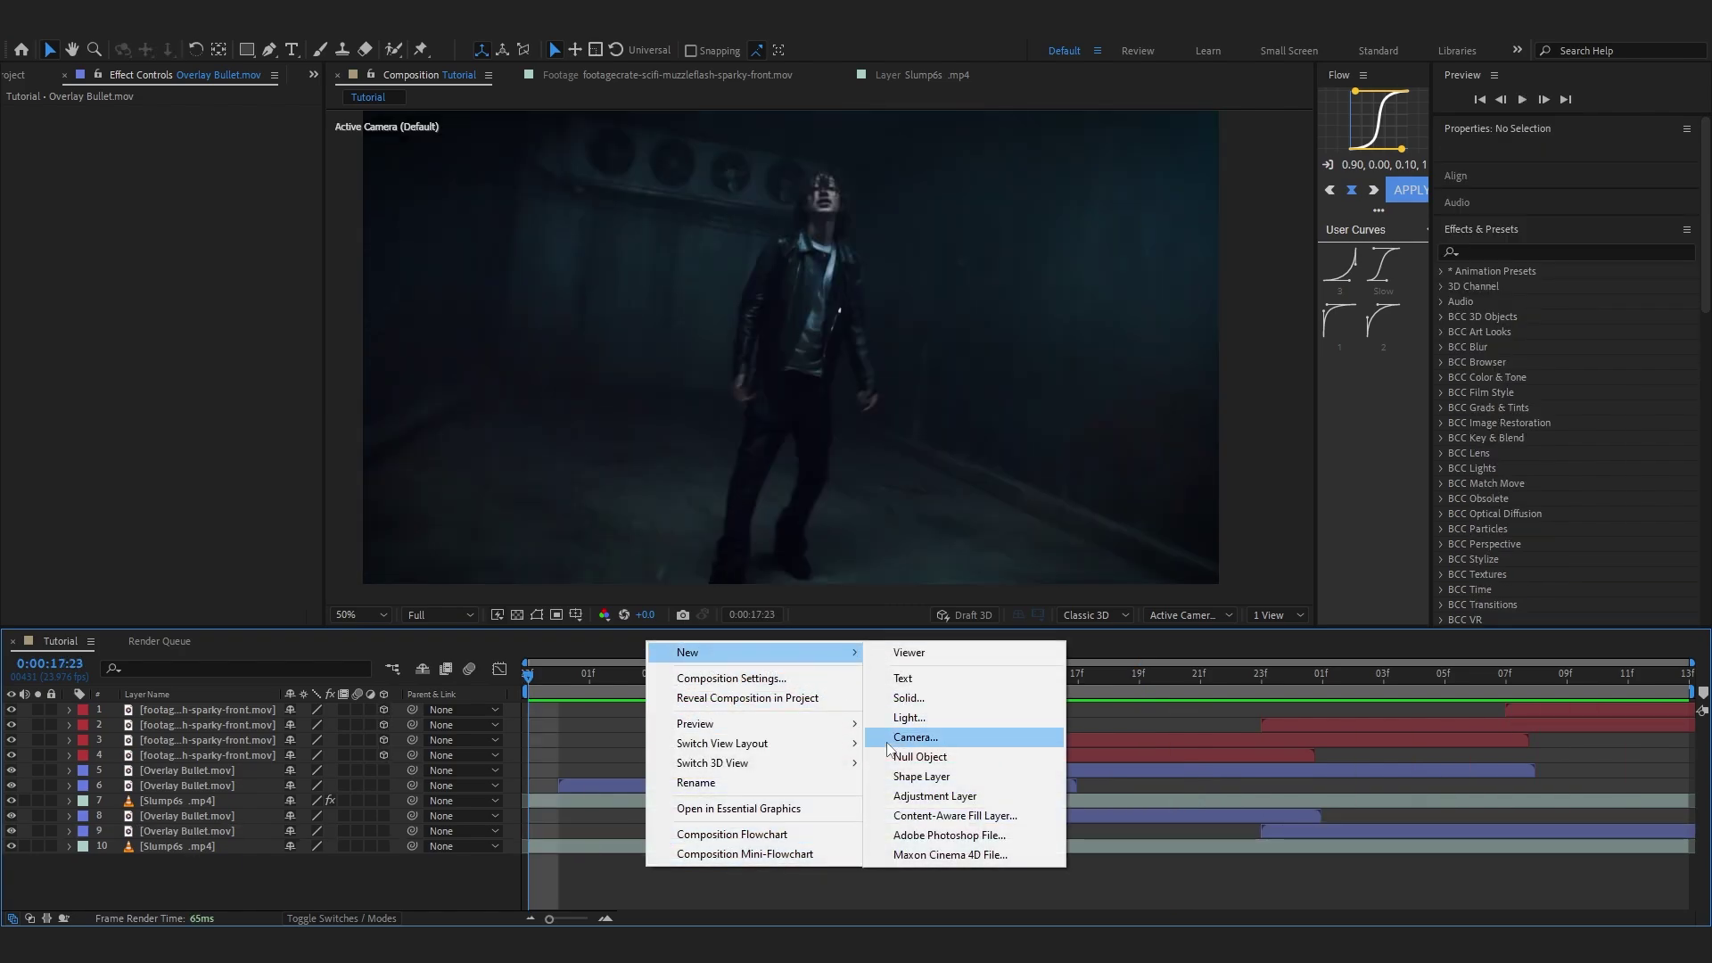
pyautogui.click(935, 795)
pyautogui.moveTo(667, 681); pyautogui.dragTo(557, 694)
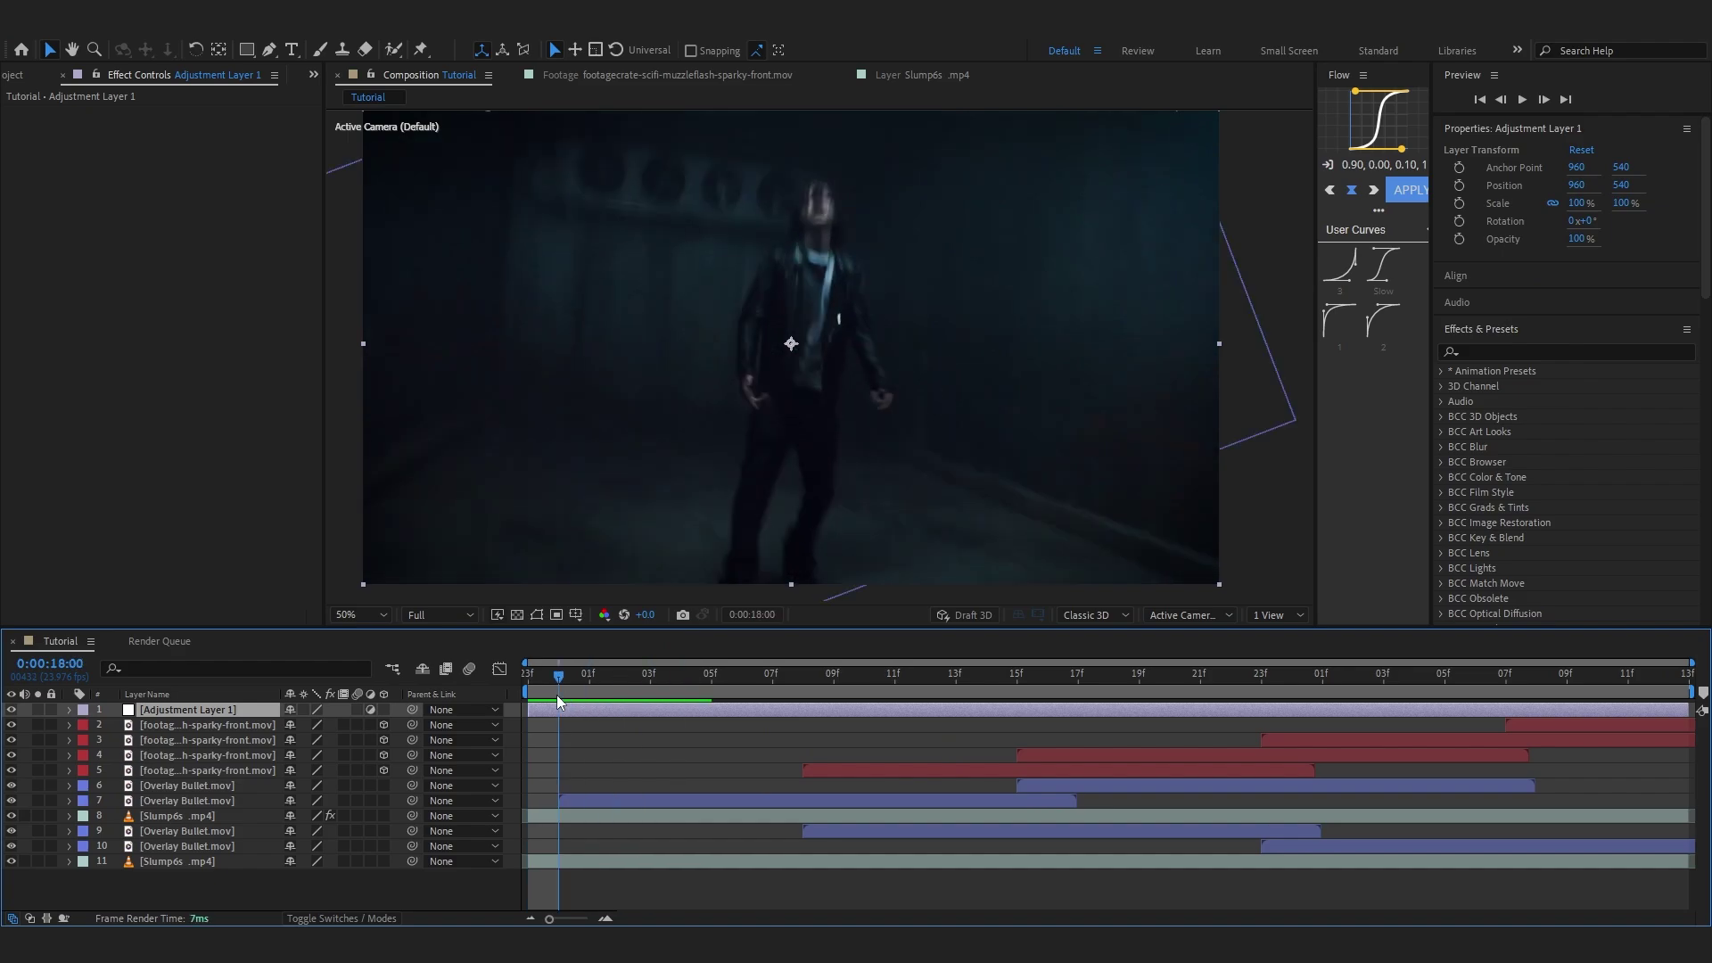
pyautogui.hotkey('ctrl', 'space')
pyautogui.write('e')
pyautogui.click(724, 381)
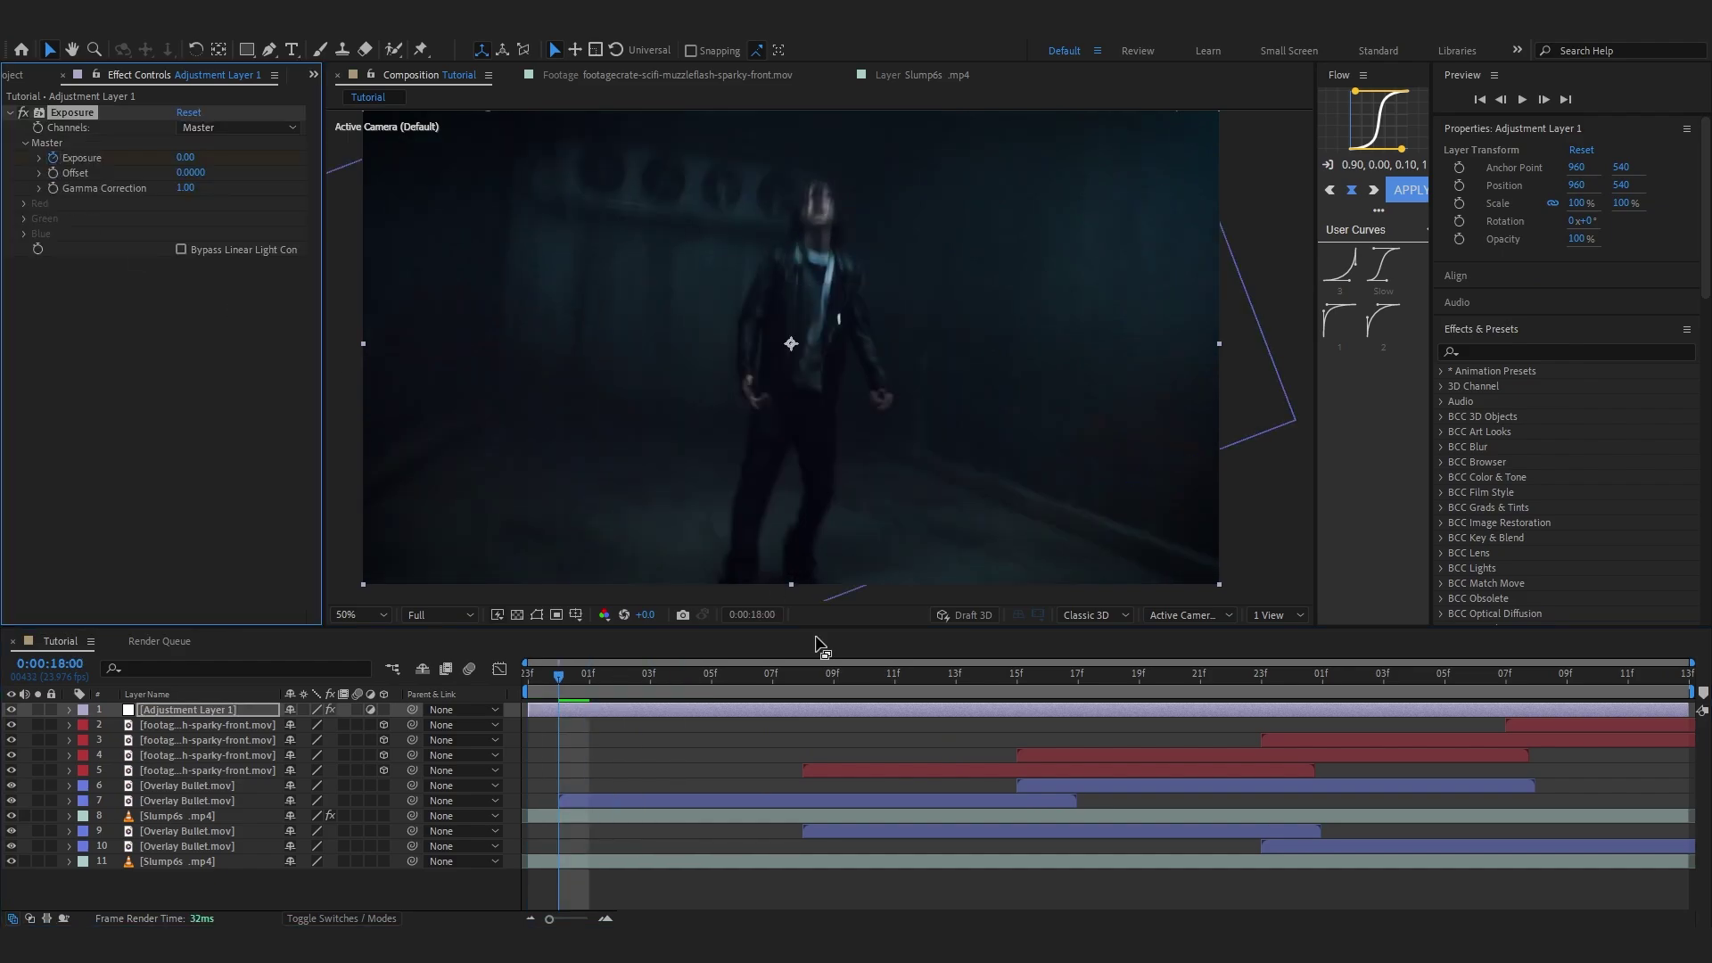
# Keyframe the adjustment layer's Exposure at 0.00 on 0:00:18:07, 2.05 on 0:00:18:08 and 0.00 on 0:00:18:10.
pyautogui.press('u')
pyautogui.moveTo(736, 683); pyautogui.dragTo(801, 688)
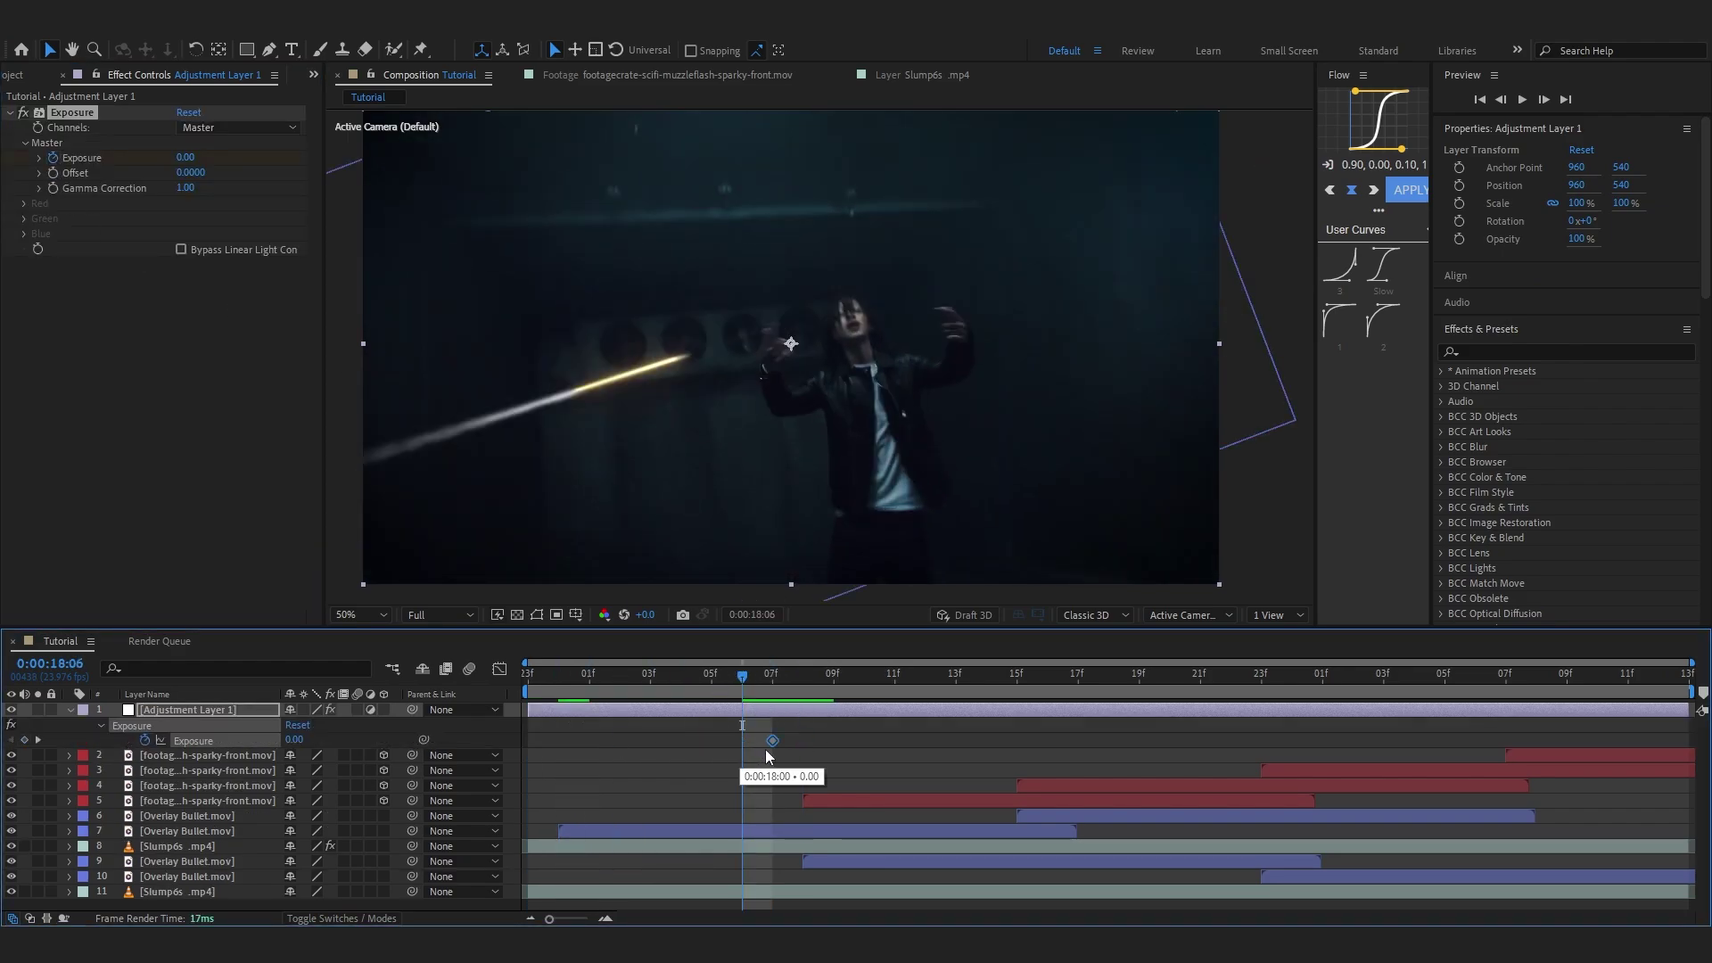
pyautogui.moveTo(781, 665)
pyautogui.mouseDown()
pyautogui.moveTo(792, 715)
pyautogui.moveTo(837, 725)
pyautogui.moveTo(806, 685)
pyautogui.mouseUp()
pyautogui.moveTo(294, 740); pyautogui.dragTo(331, 742)
pyautogui.press('pagedown')
pyautogui.press('pagedown')
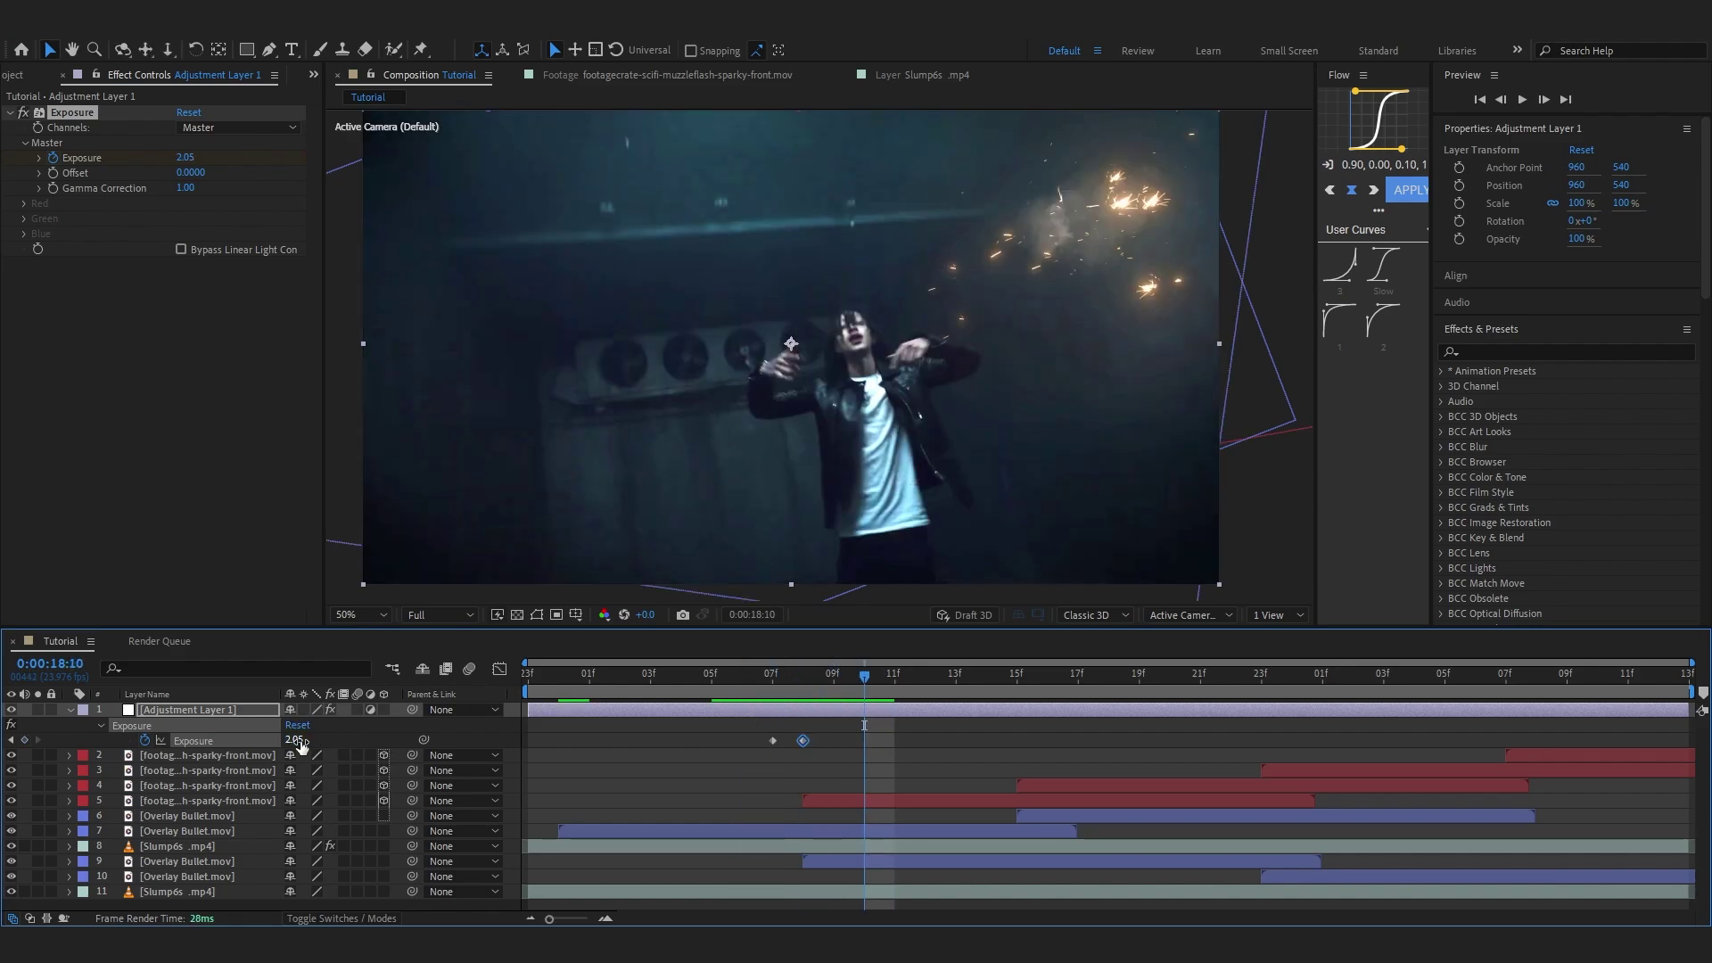
pyautogui.press('Return')
# Lower the Exposure peak at 0:00:18:08 to 1.77 and play back the first muzzle flash.
pyautogui.press('pageup')
pyautogui.press('pageup')
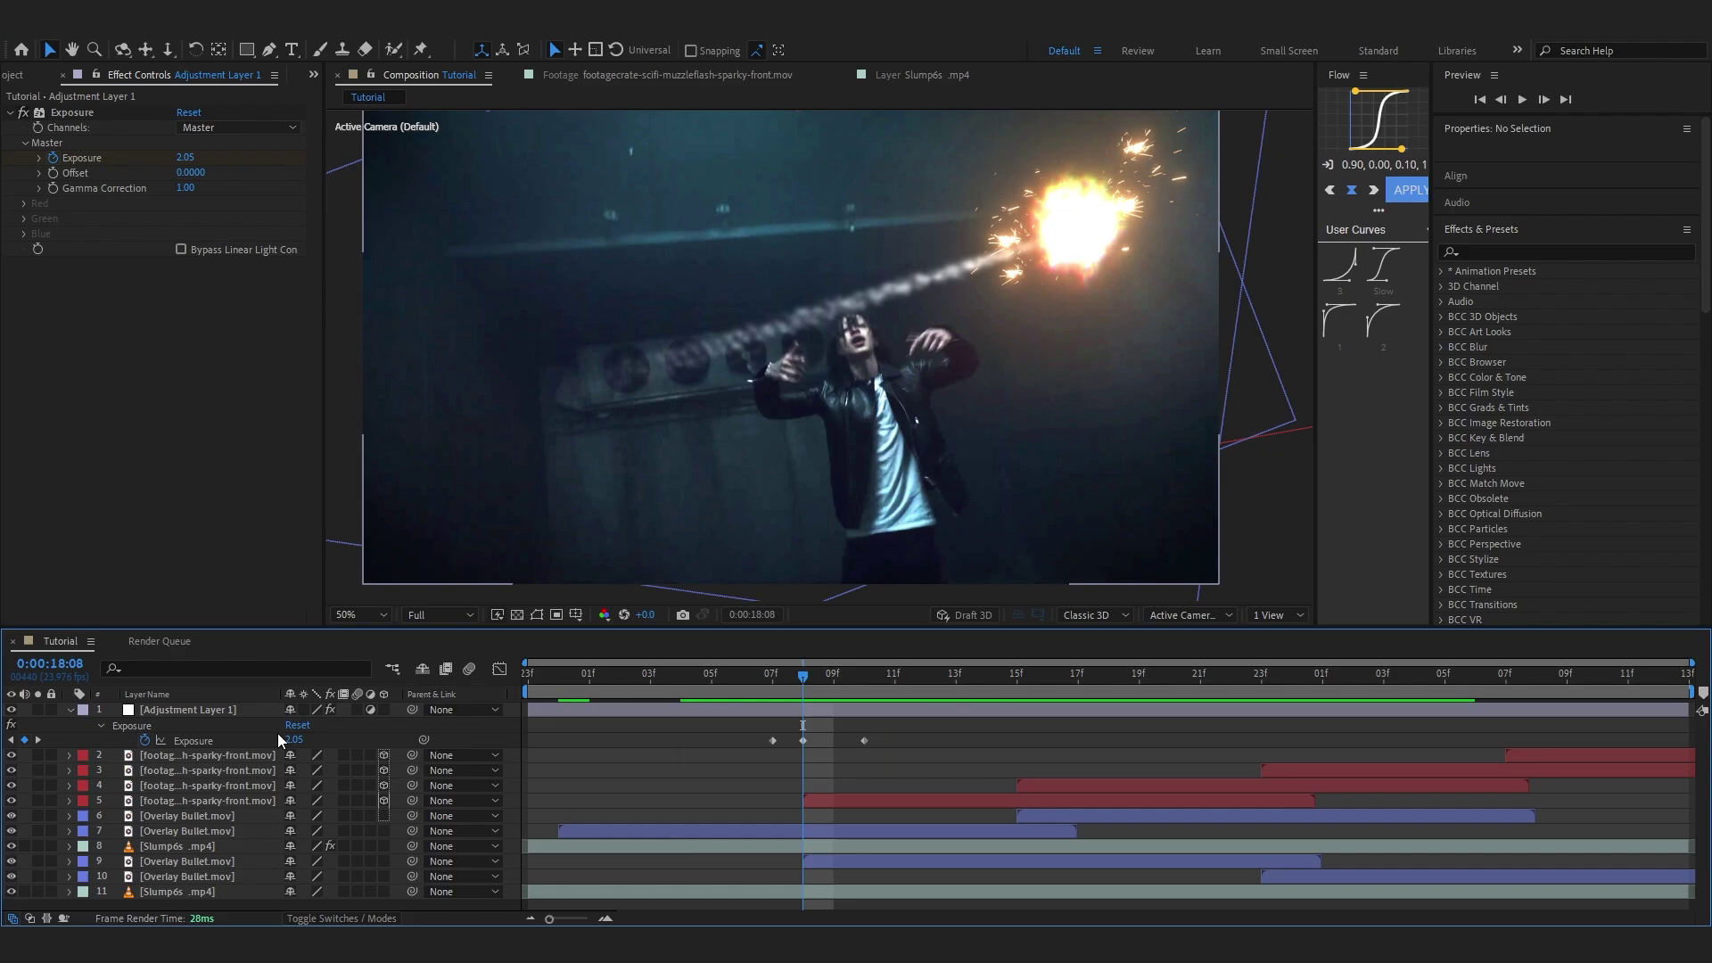
pyautogui.press('pageup')
pyautogui.press('pageup')
pyautogui.press('pageup')
pyautogui.press('pageup')
pyautogui.press('space')
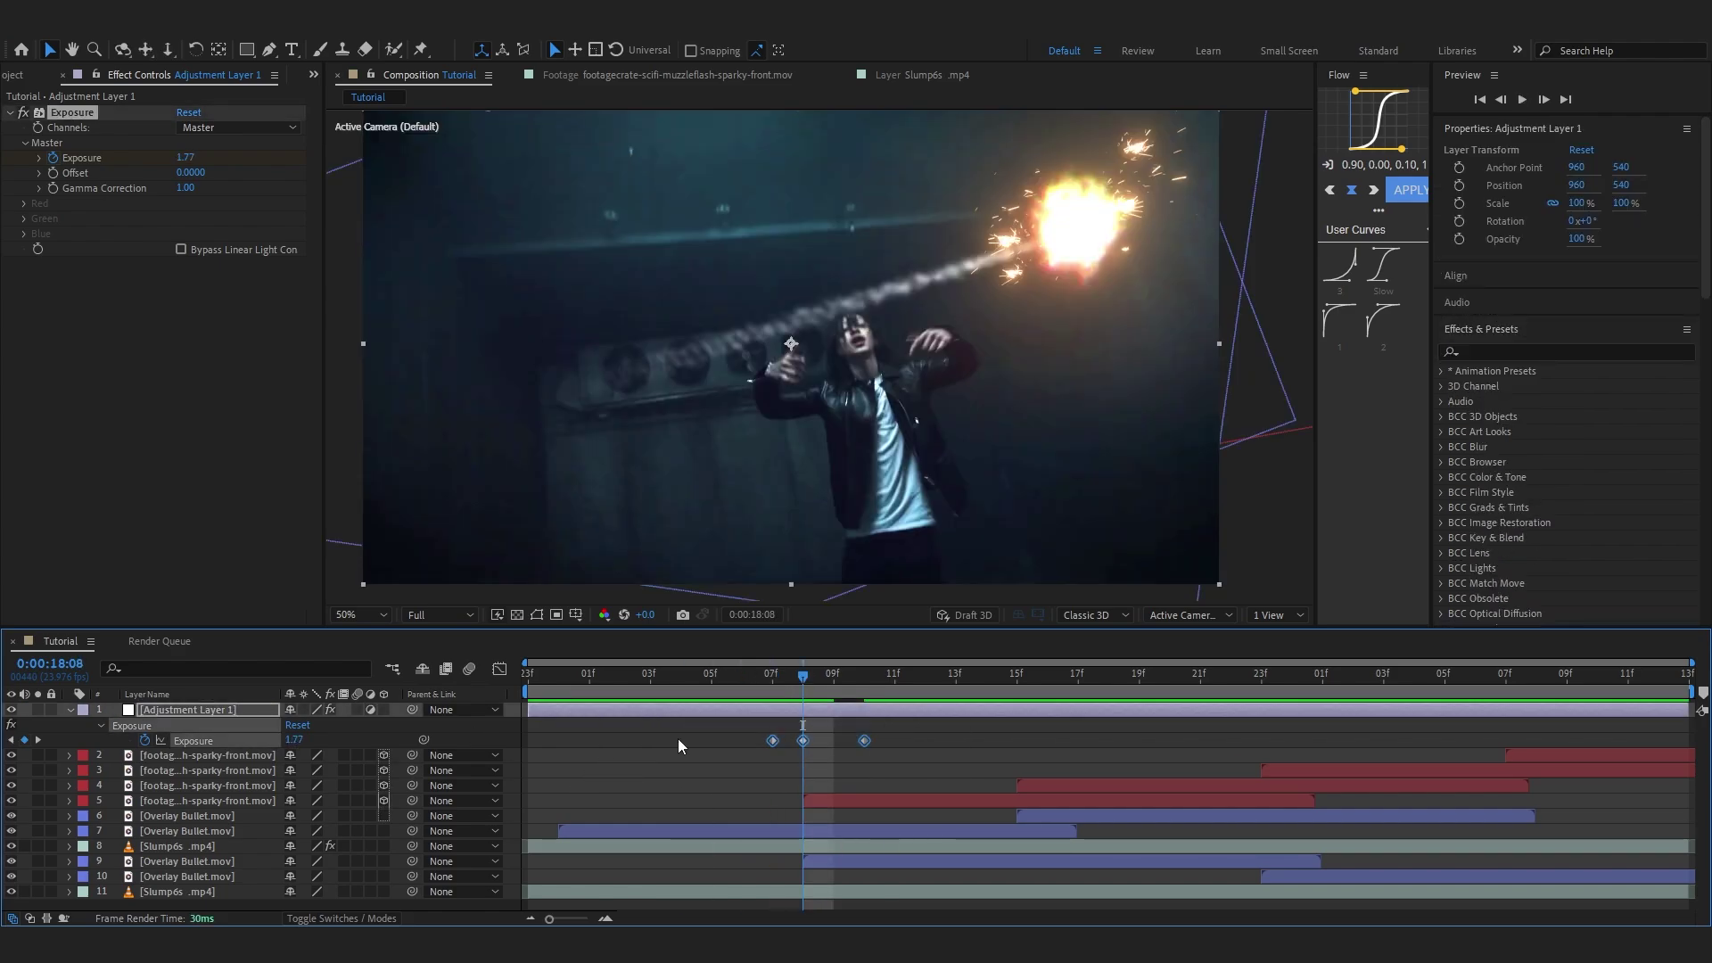
# Paste the three Exposure keyframes for the other muzzle flashes, with peaks at 0:00:18:15, 0:00:18:23 and 0:00:19:07, and play back.
pyautogui.click(957, 682)
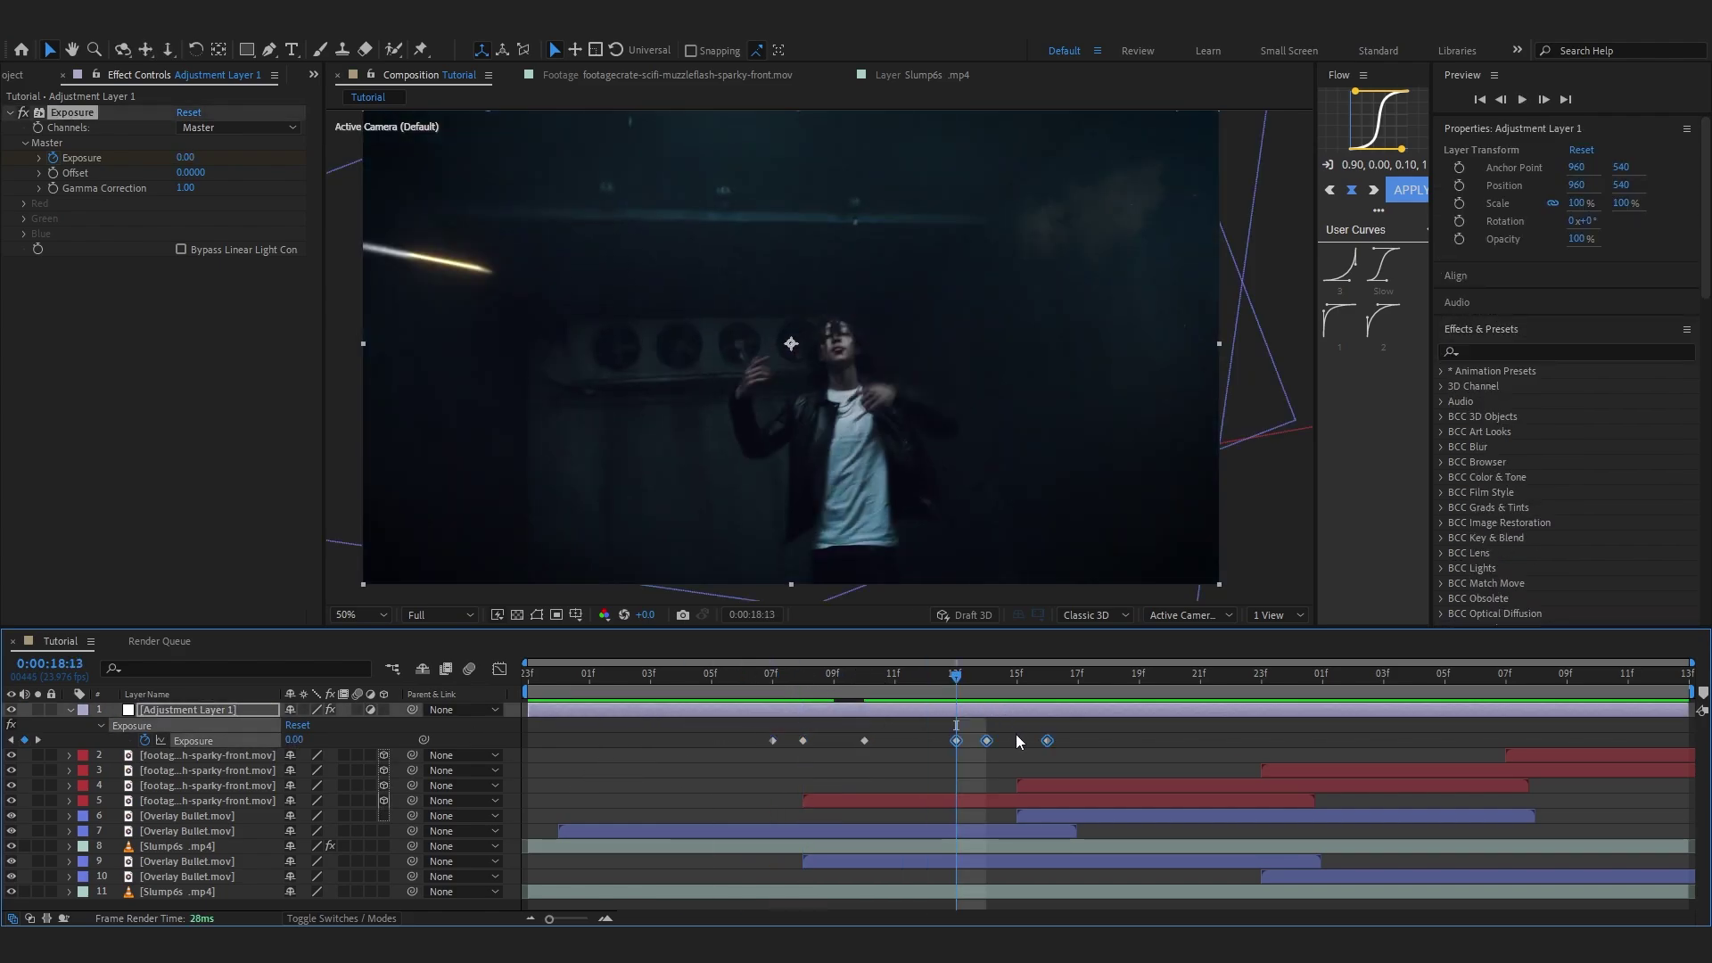
pyautogui.moveTo(981, 692); pyautogui.dragTo(1204, 724)
pyautogui.hotkey('ctrl', 'v')
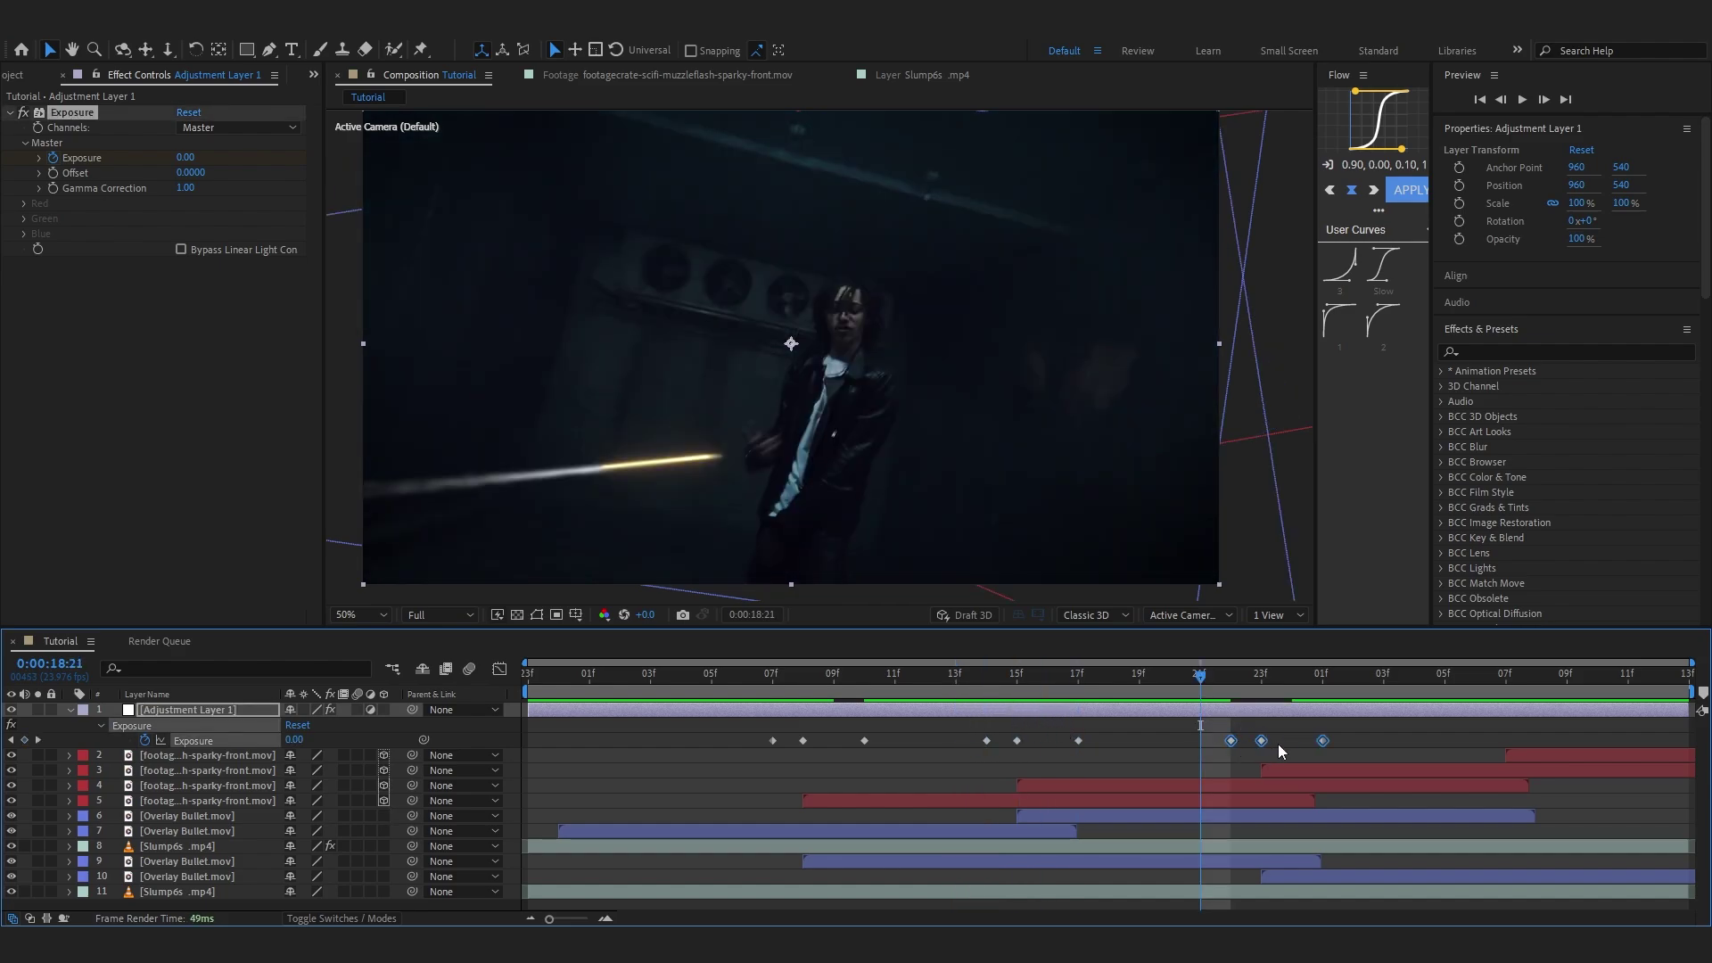
pyautogui.press('space')
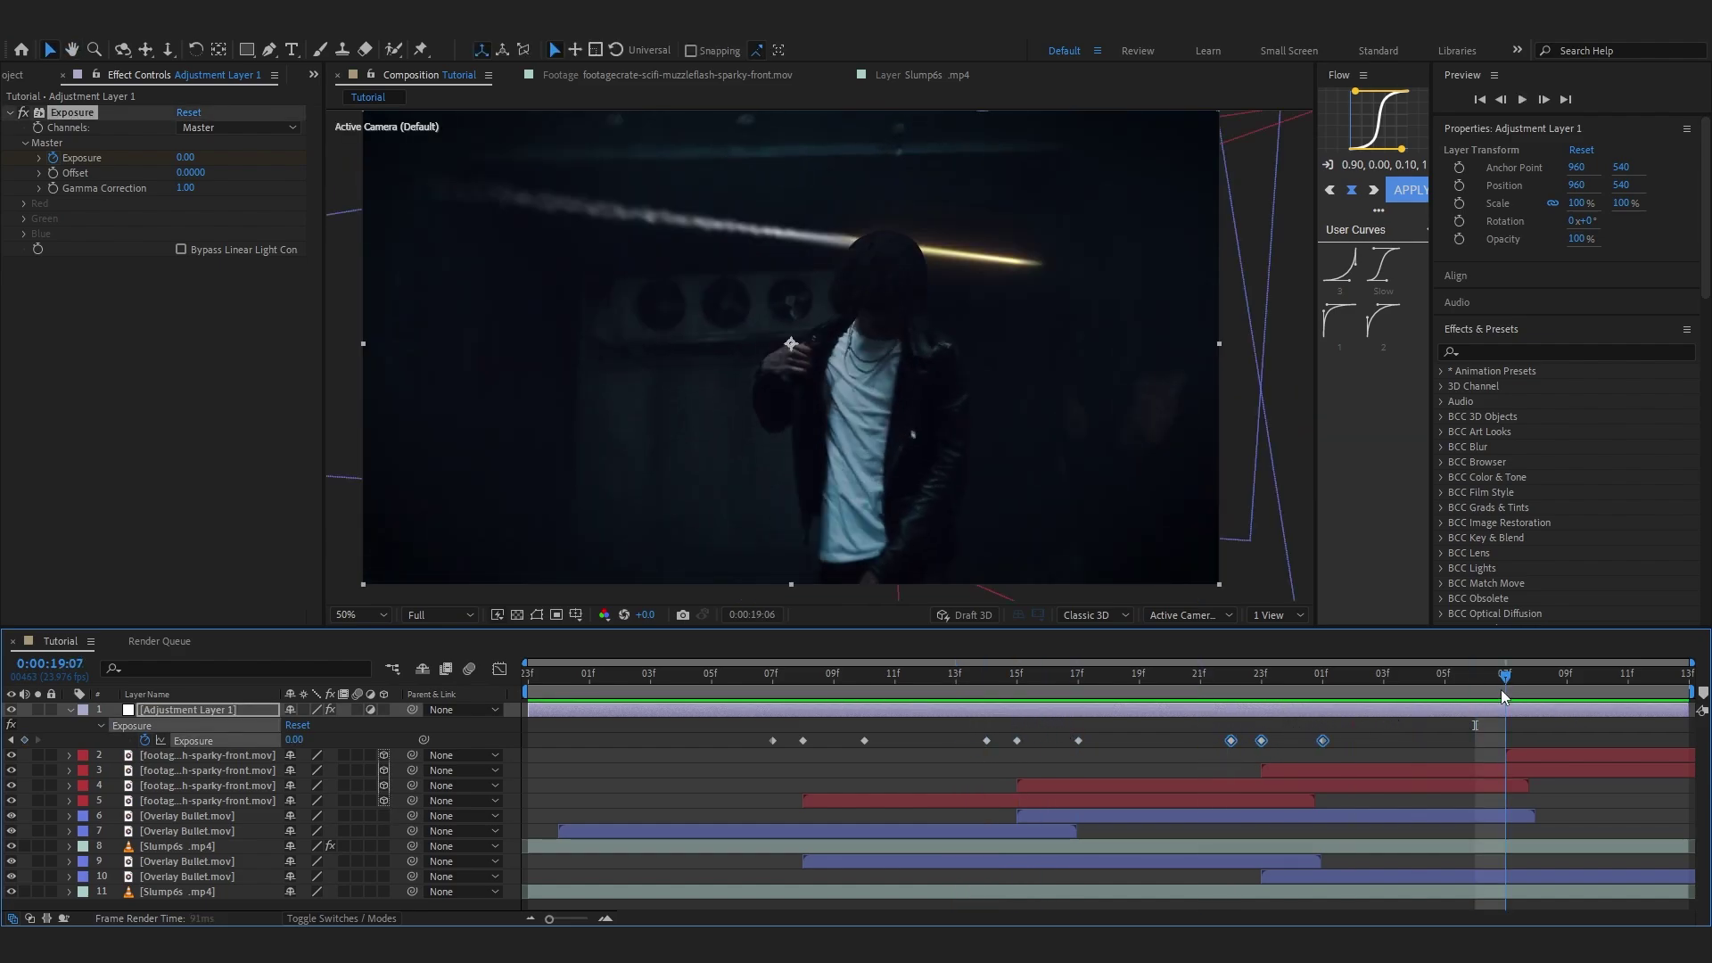
pyautogui.press('space')
pyautogui.hotkey('ctrl', 'v')
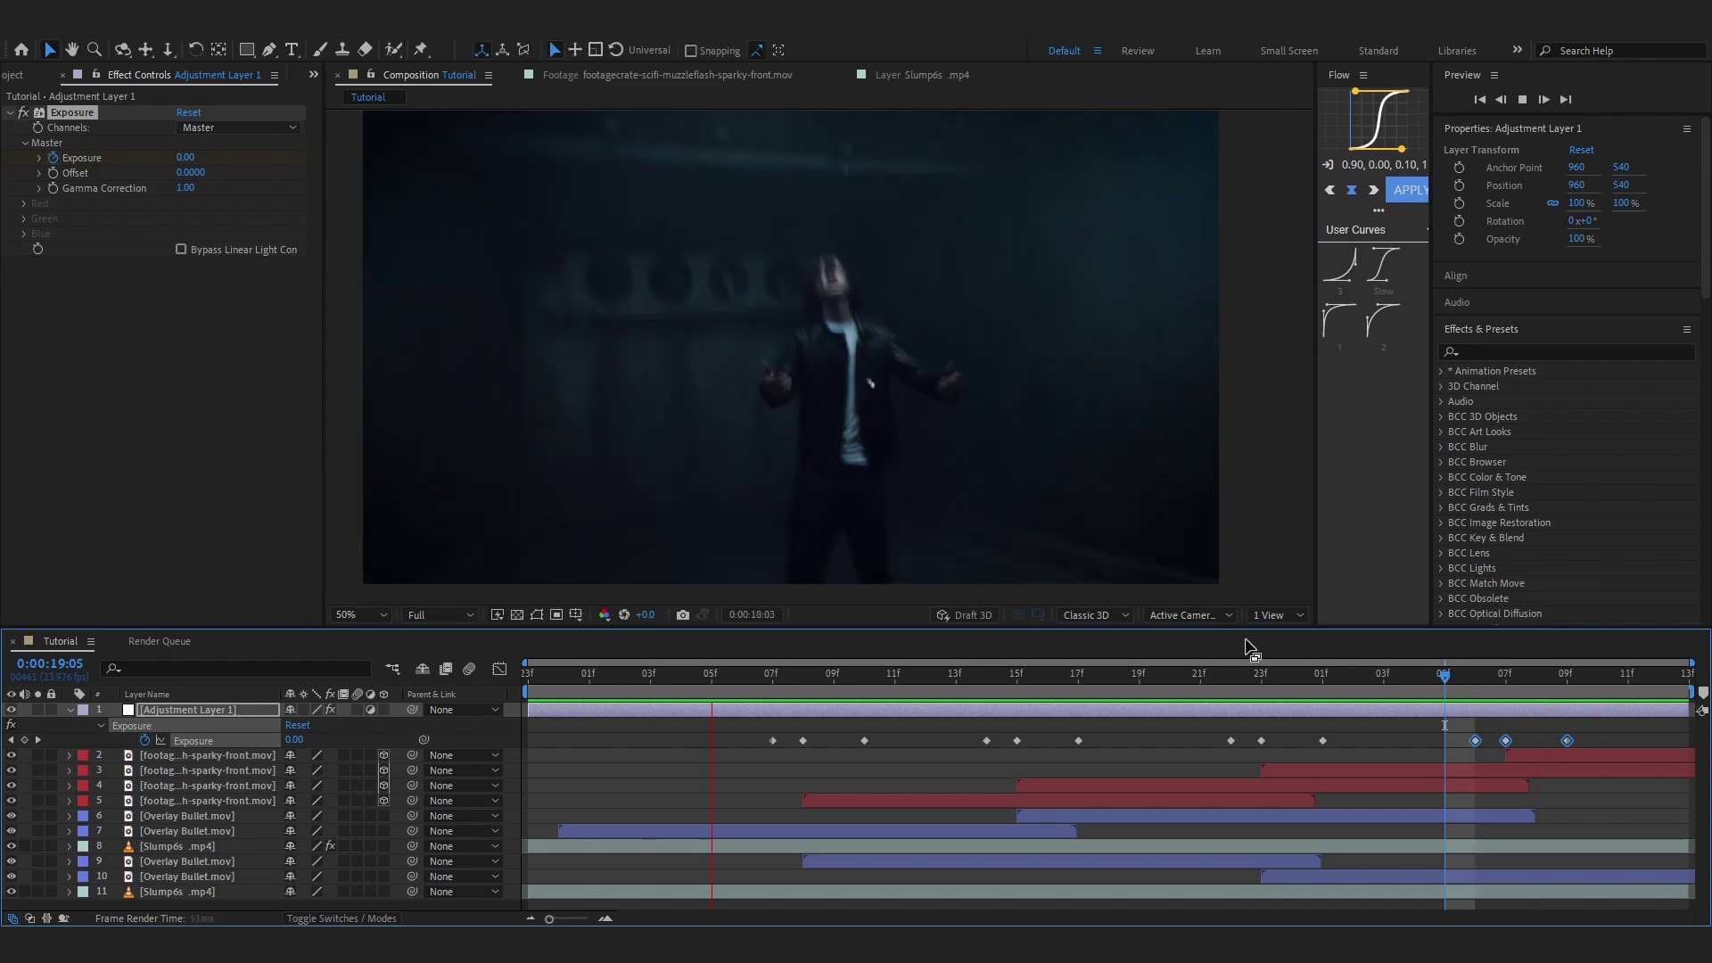
# Add Motion Tile to the adjustment layer above Exposure, with Output Width and Height at 200 and Mirror Edges on.
pyautogui.hotkey('ctrl', 'space')
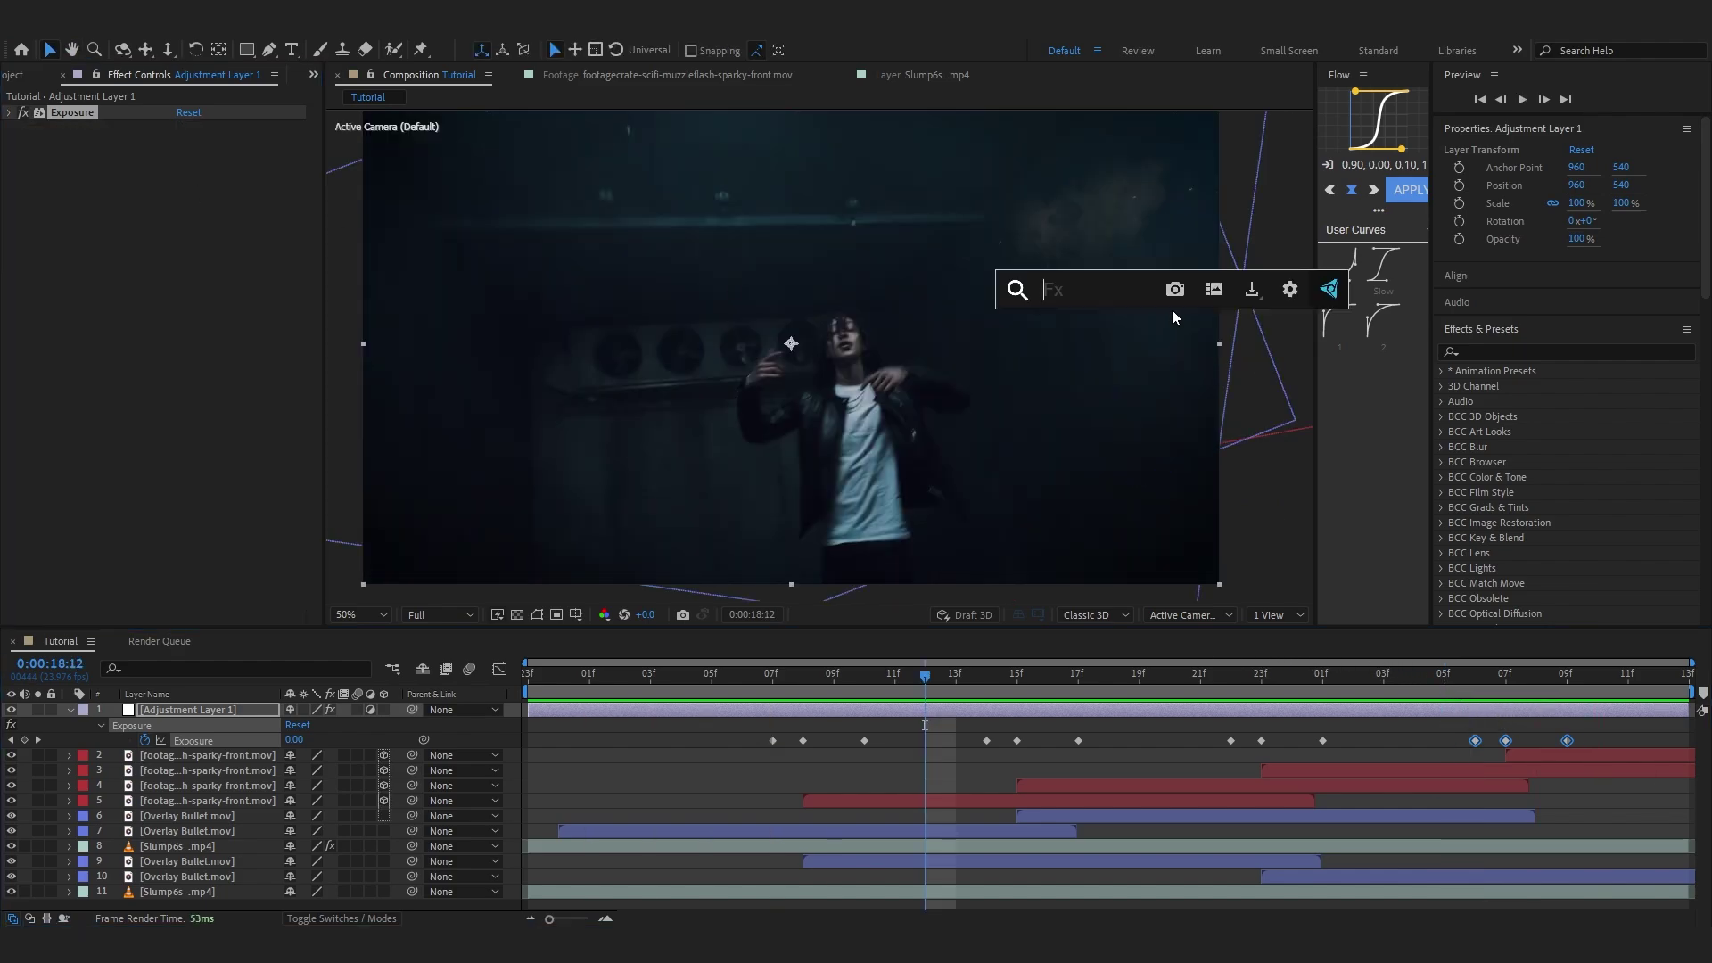
pyautogui.write('moti')
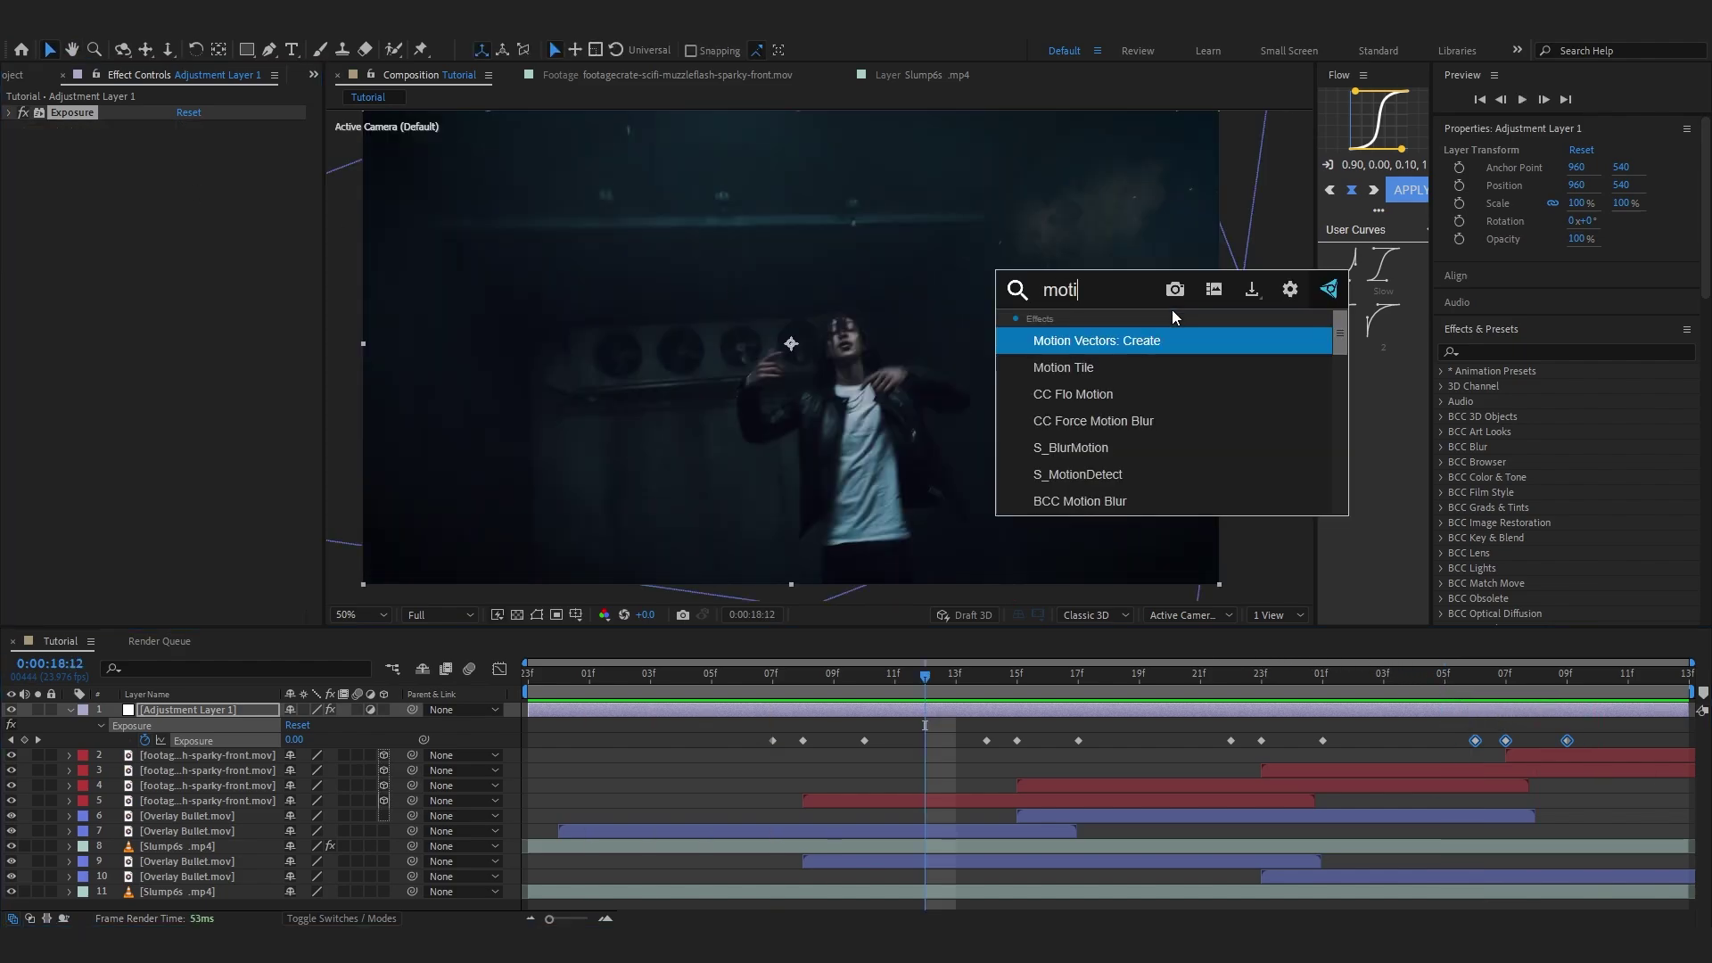
pyautogui.press('Return')
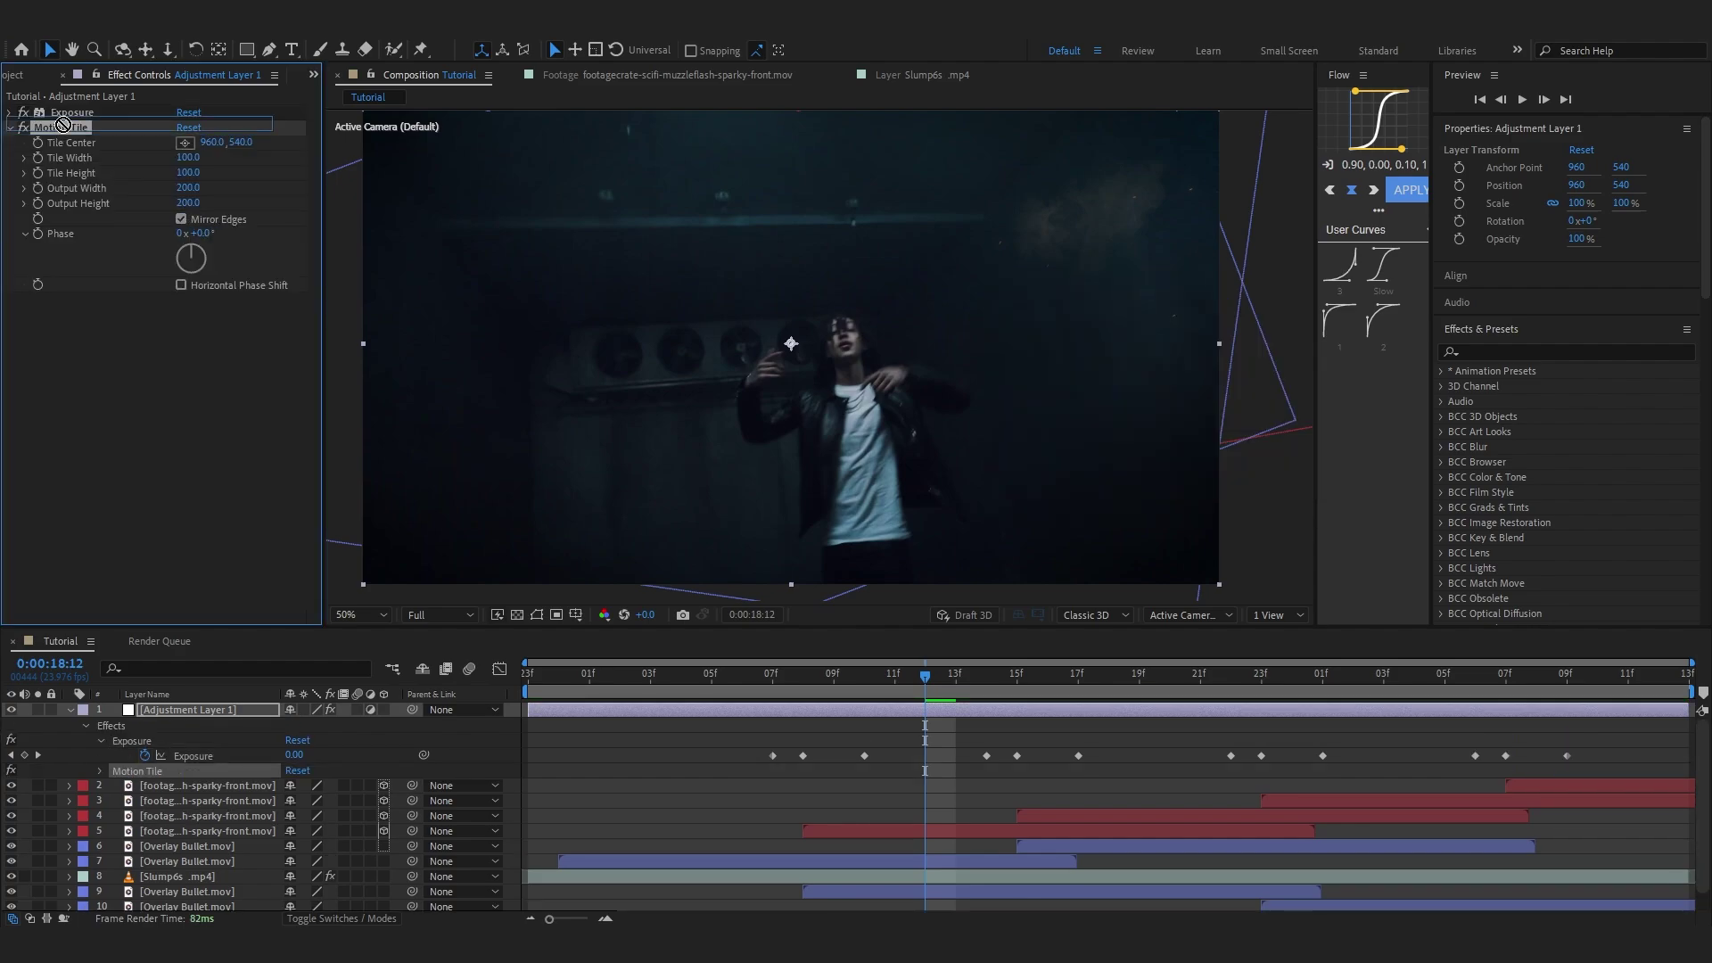
pyautogui.moveTo(63, 125); pyautogui.dragTo(61, 107)
# Apply S_Shake to the adjustment layer, set its Amplitude to 0 and enable its Motion Blur.
pyautogui.moveTo(926, 676); pyautogui.dragTo(772, 676)
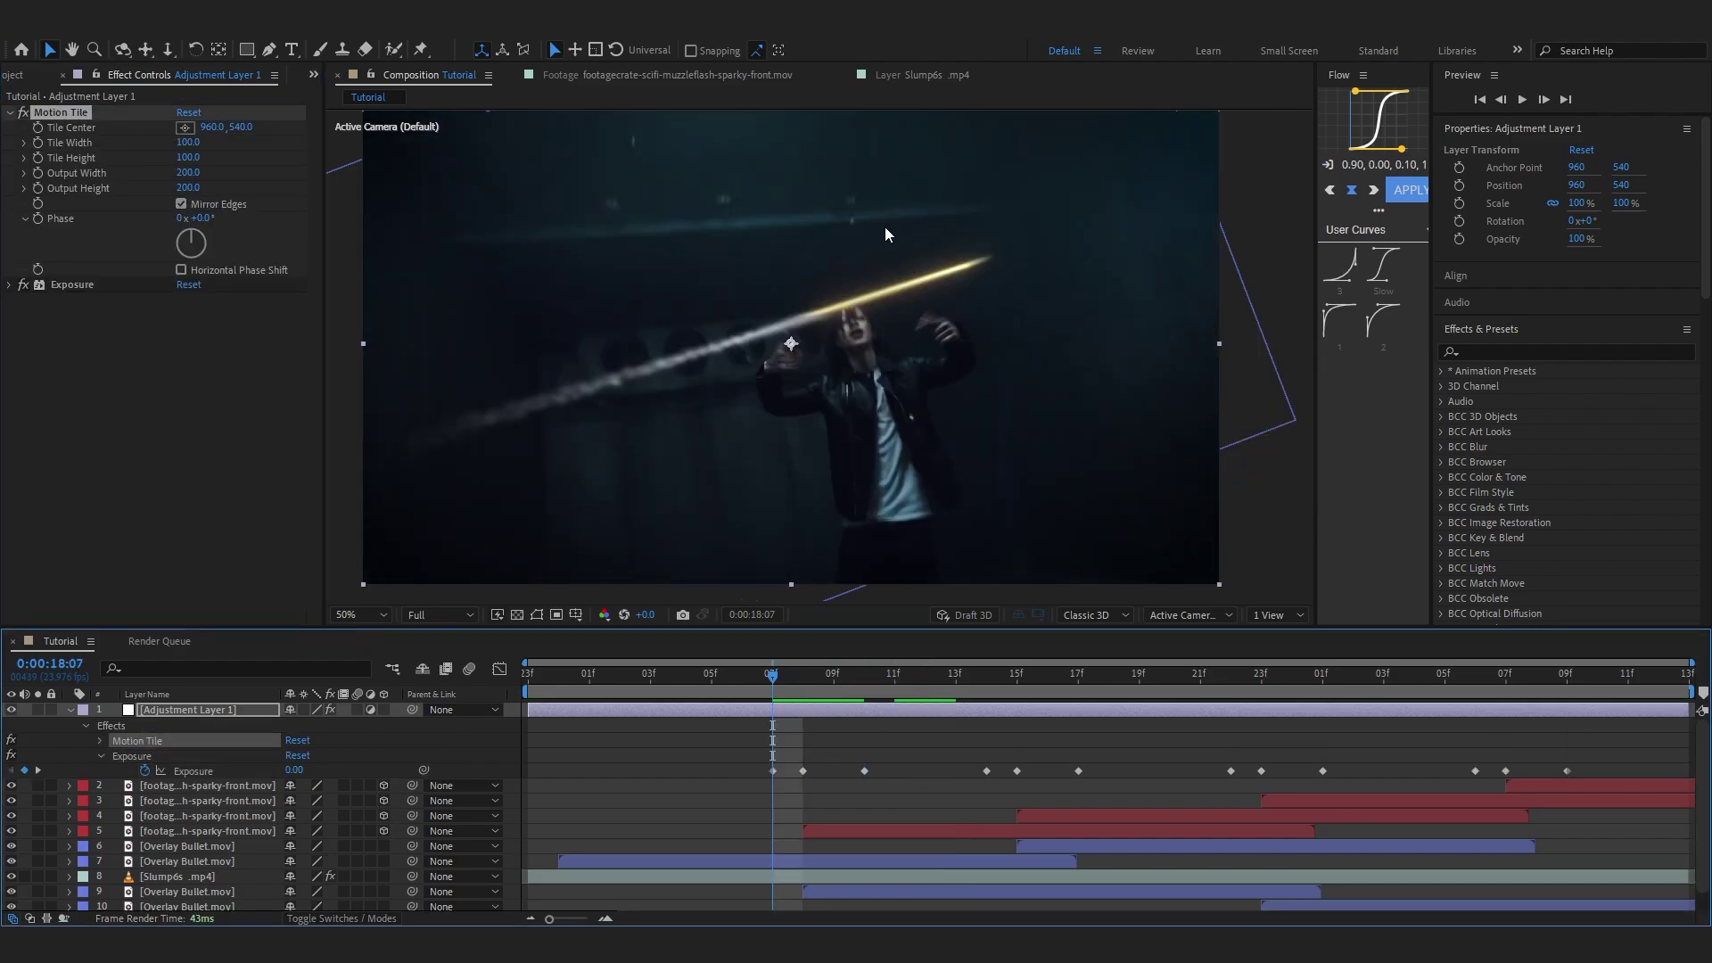
pyautogui.hotkey('ctrl', 'space')
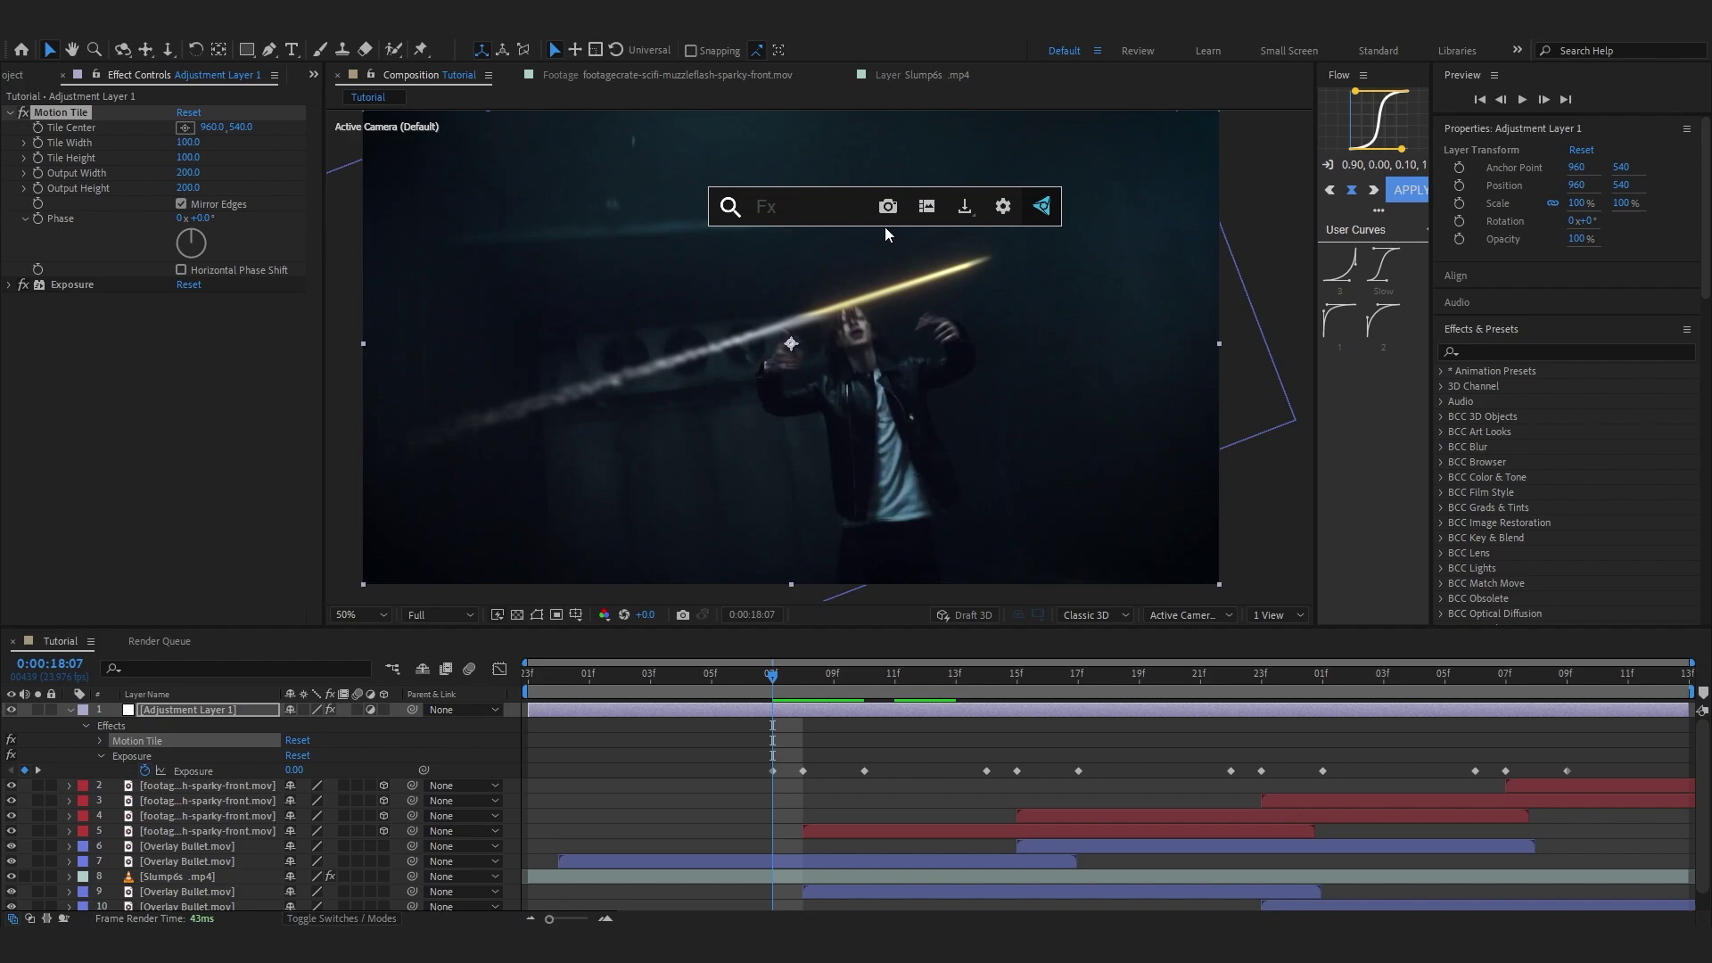
pyautogui.write('shake')
pyautogui.press('Escape')
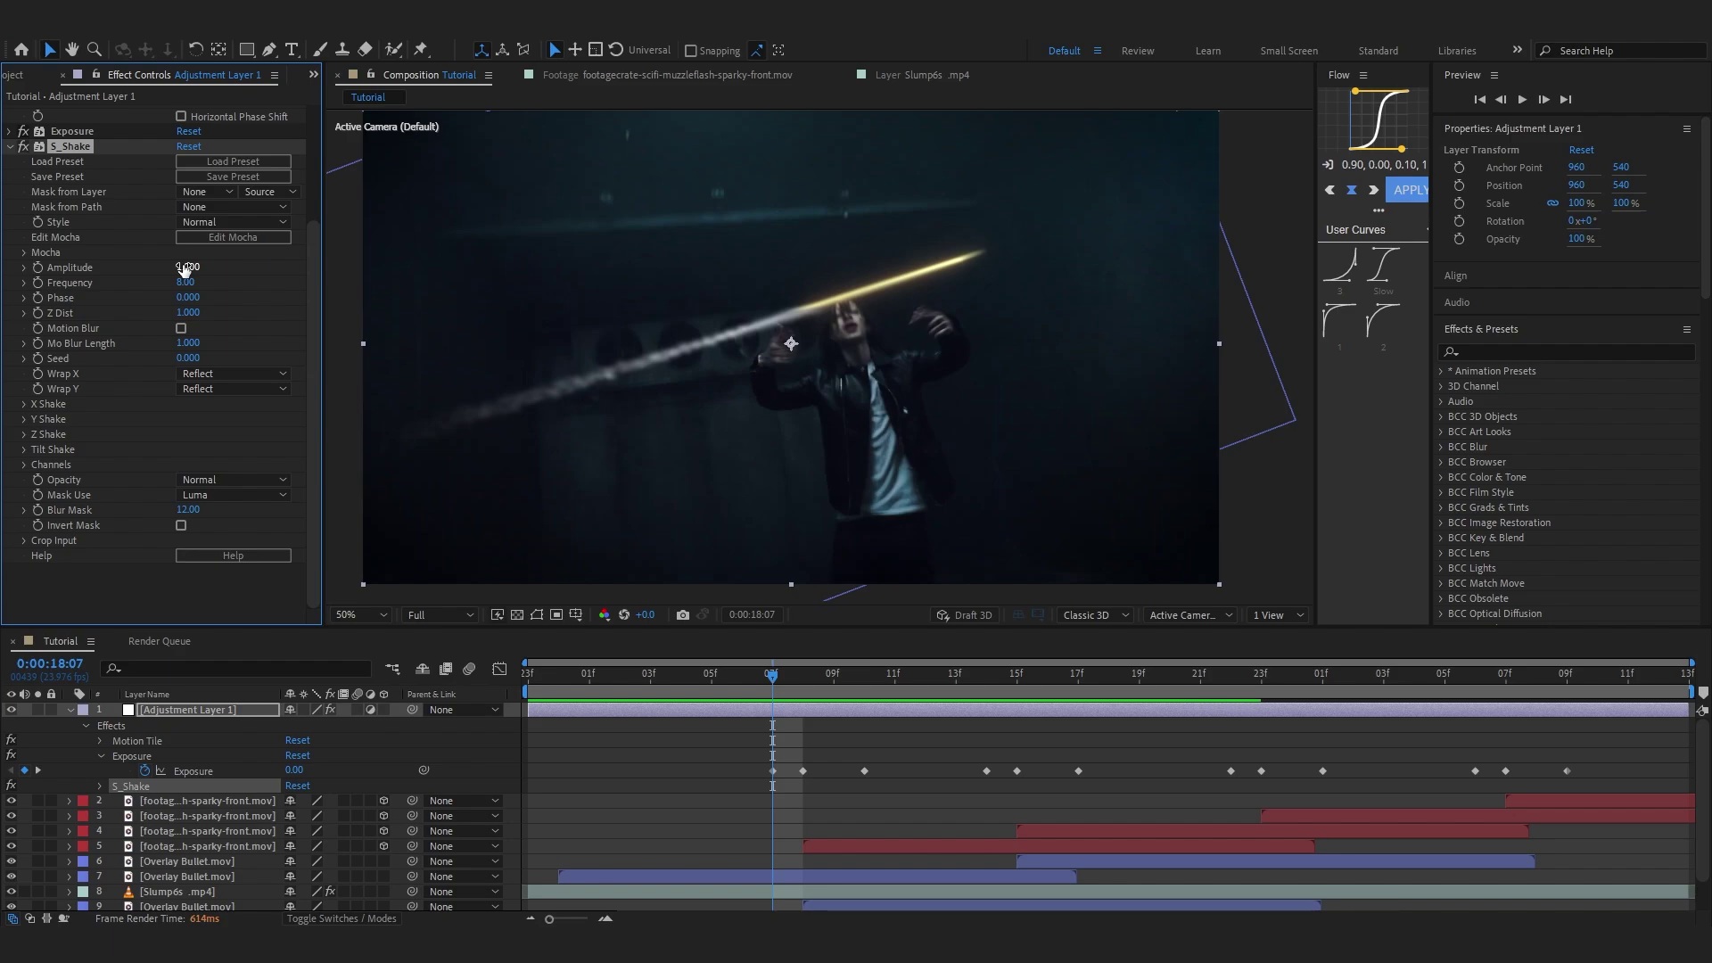
pyautogui.click(184, 269)
pyautogui.write('0')
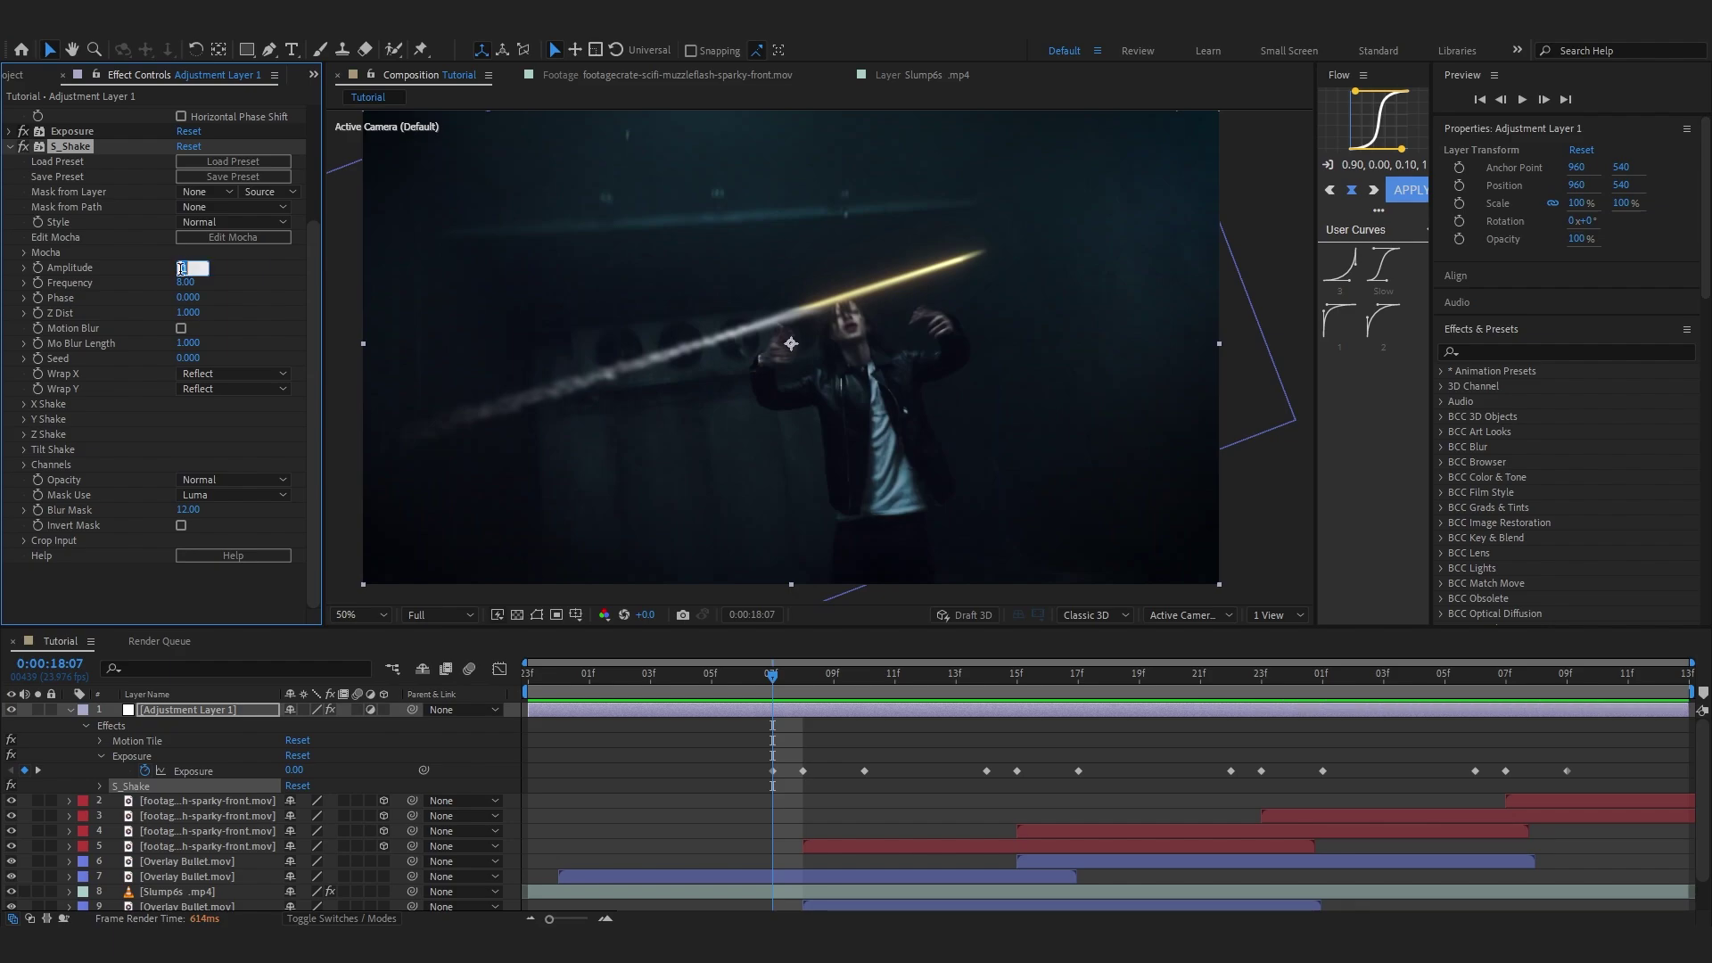
pyautogui.press('Return')
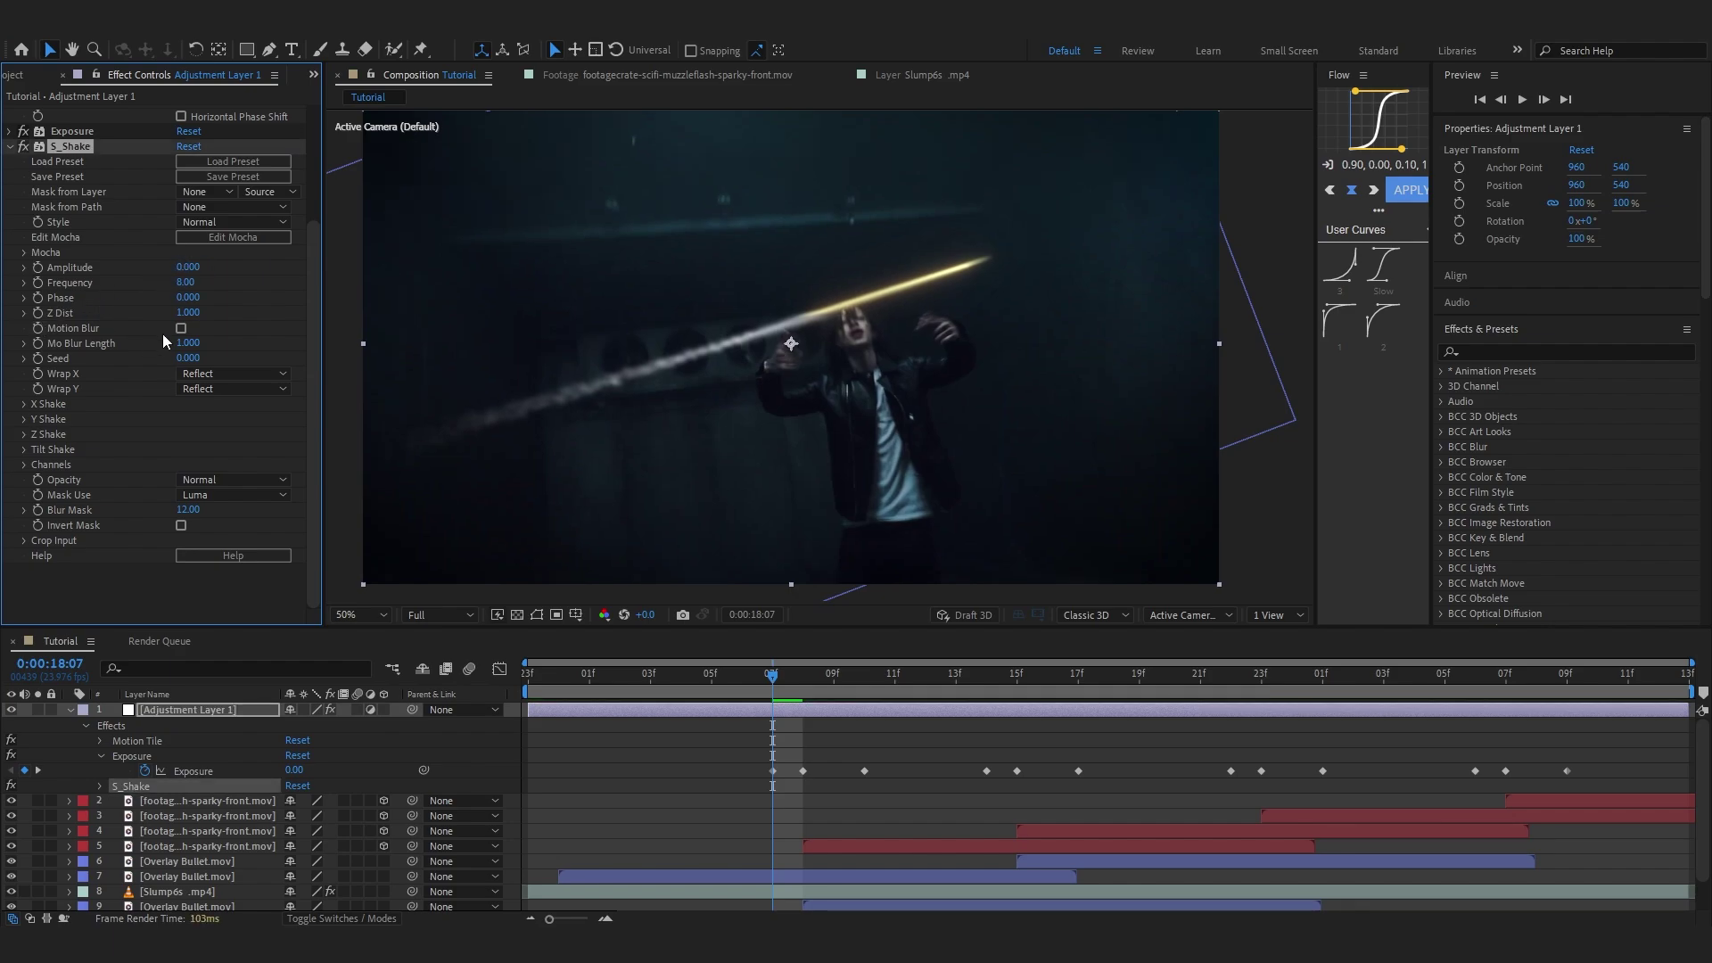
pyautogui.click(181, 328)
# Keyframe the S_Shake Amplitude from 0 at 0:00:18:06 to a higher value at 0:00:18:08 and repeat the shake at each flash.
pyautogui.press('u')
pyautogui.press('u')
pyautogui.click(763, 815)
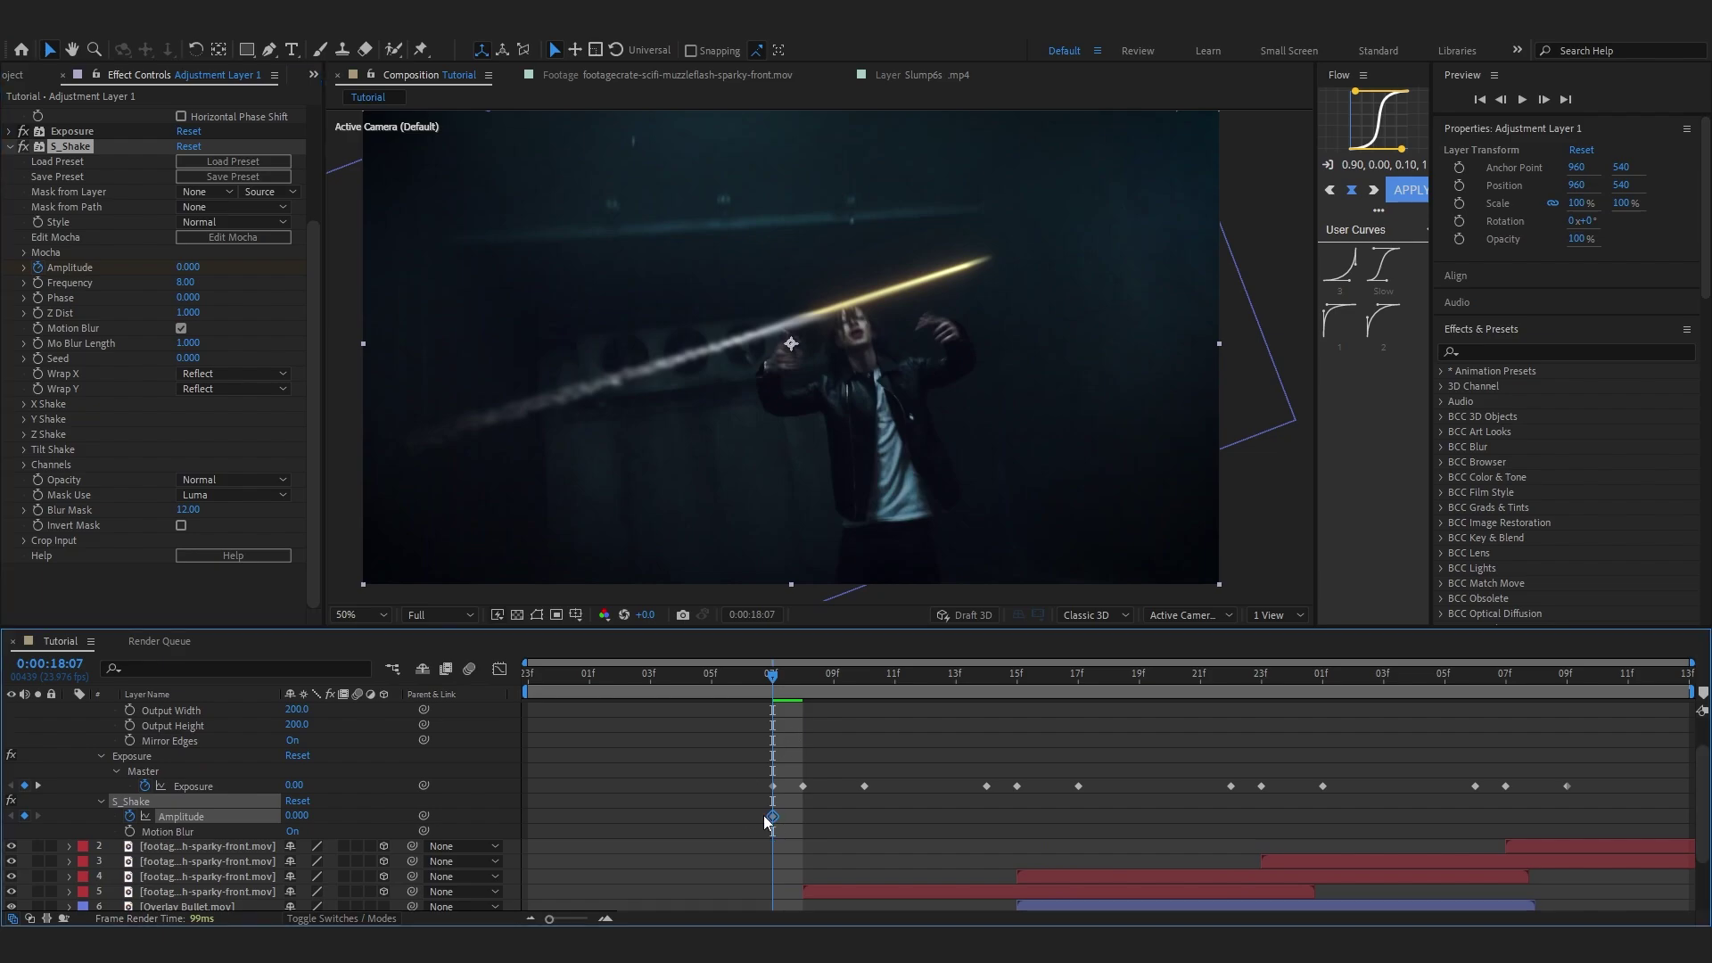
pyautogui.press('pagedown')
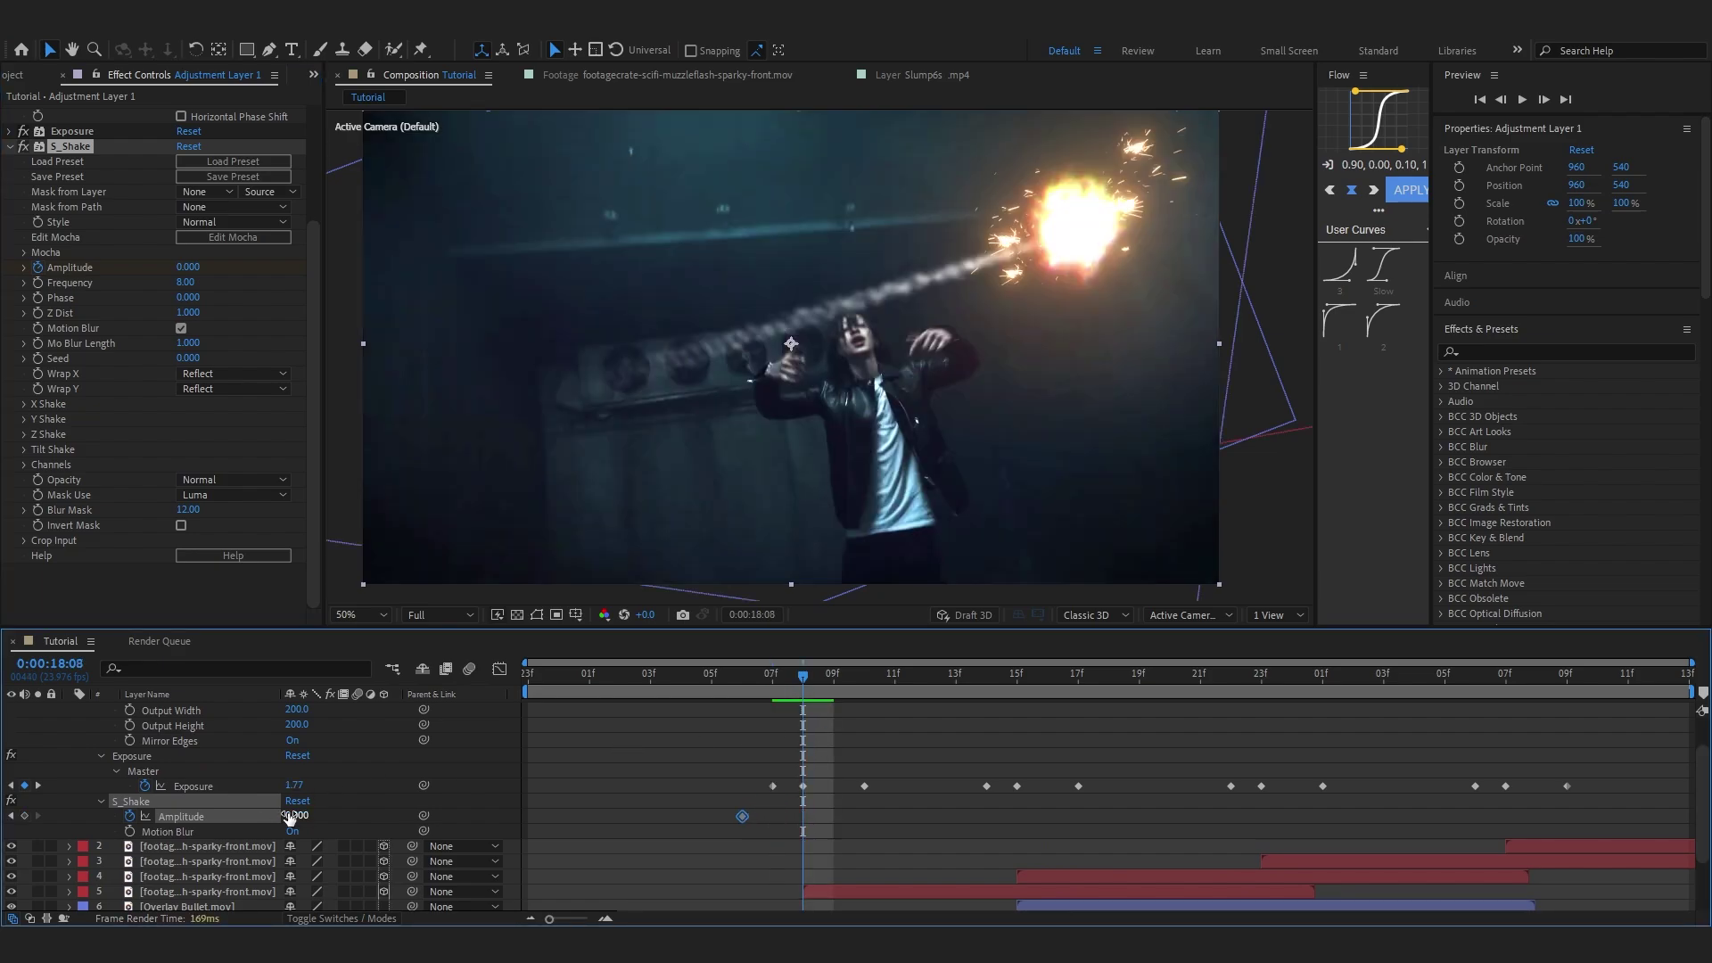
pyautogui.moveTo(289, 815); pyautogui.dragTo(362, 834)
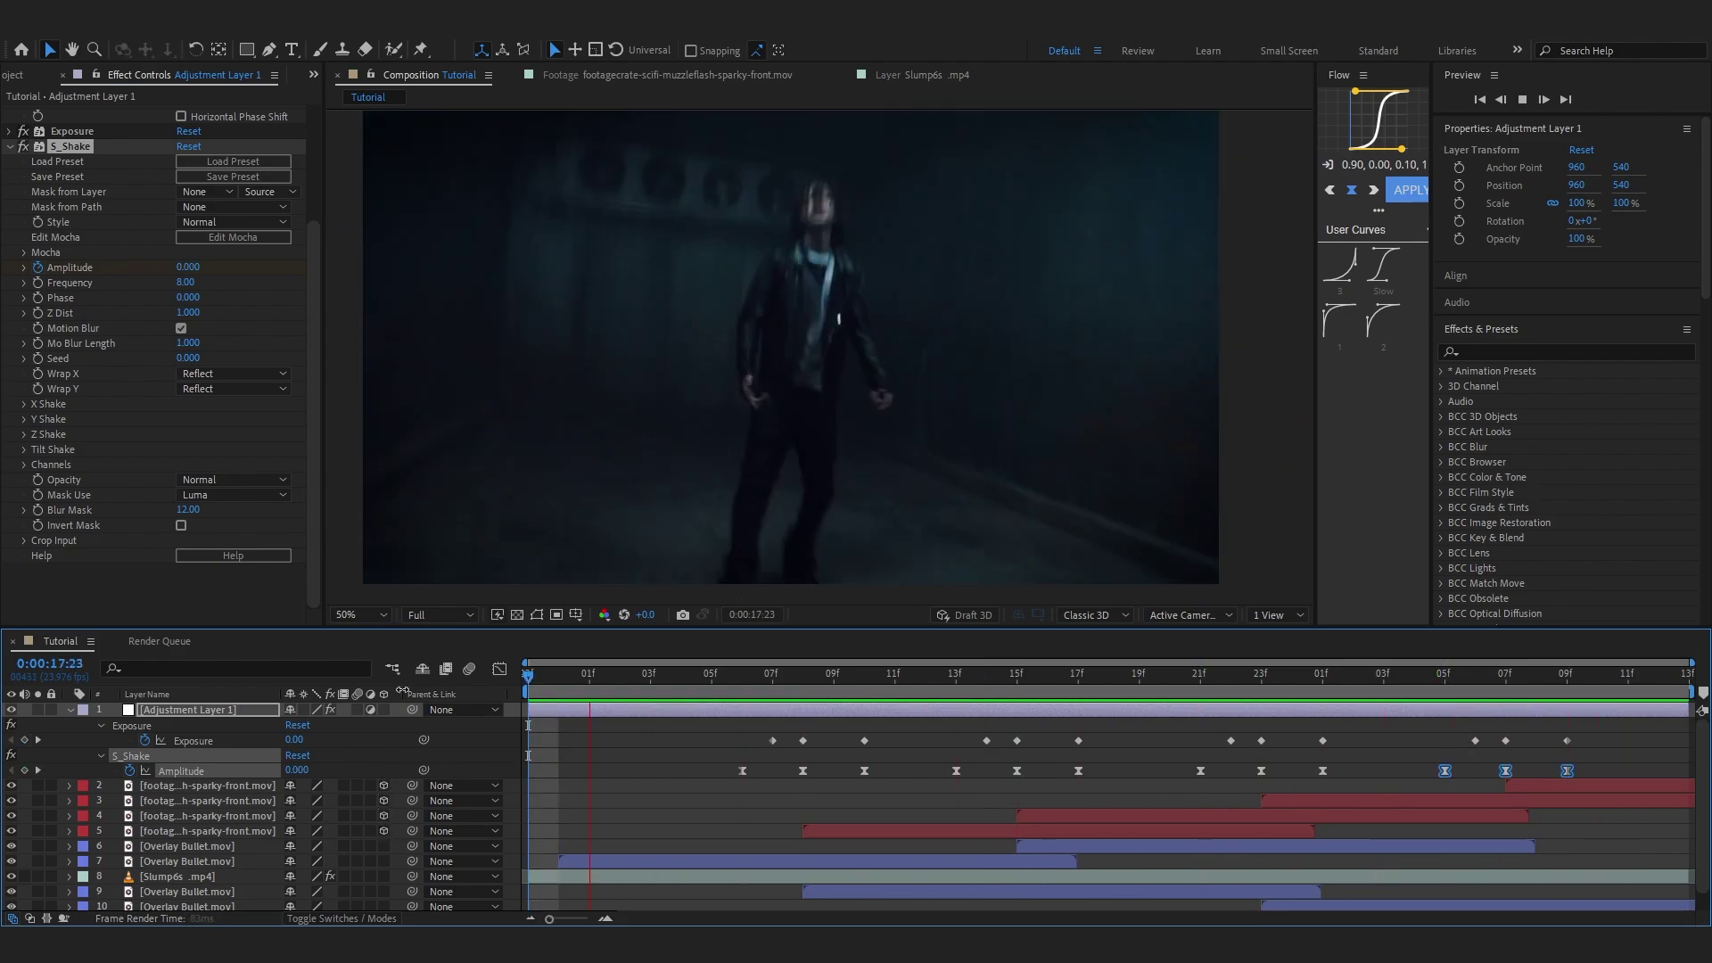
# Apply Deep Glow to the first bullet layer, which starts at 0:00:18:00.
pyautogui.click(735, 859)
pyautogui.click(754, 861)
pyautogui.scroll(-1, 758, 799)
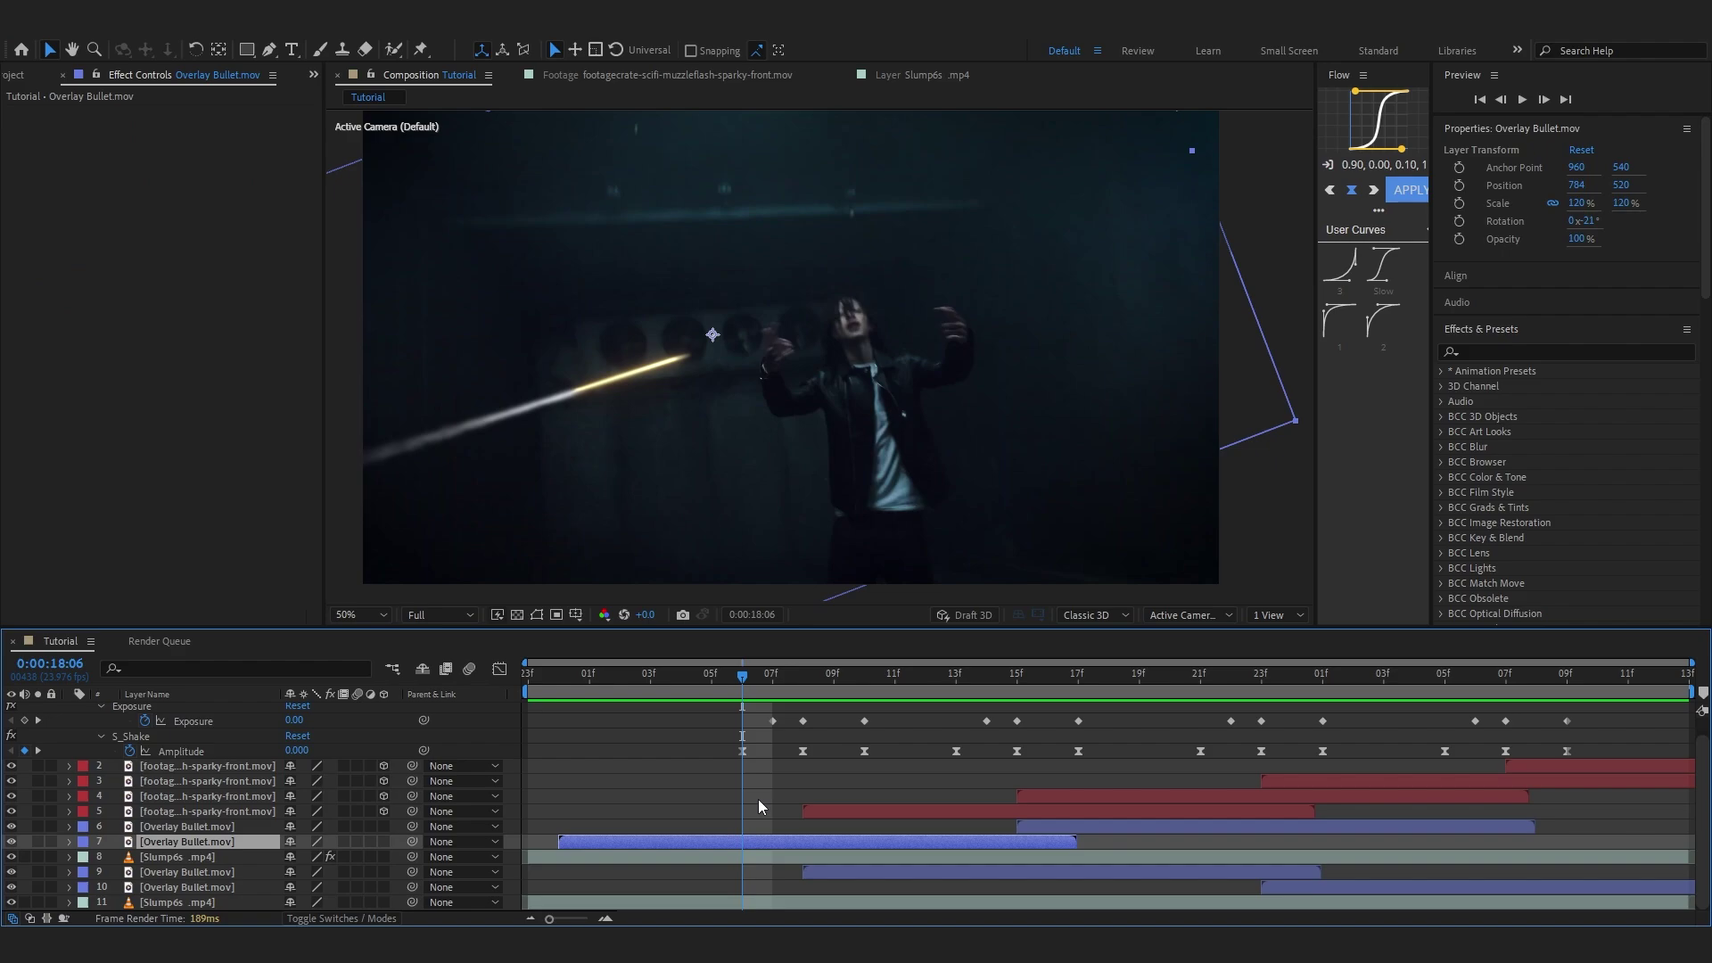
pyautogui.hotkey('ctrl', 'space')
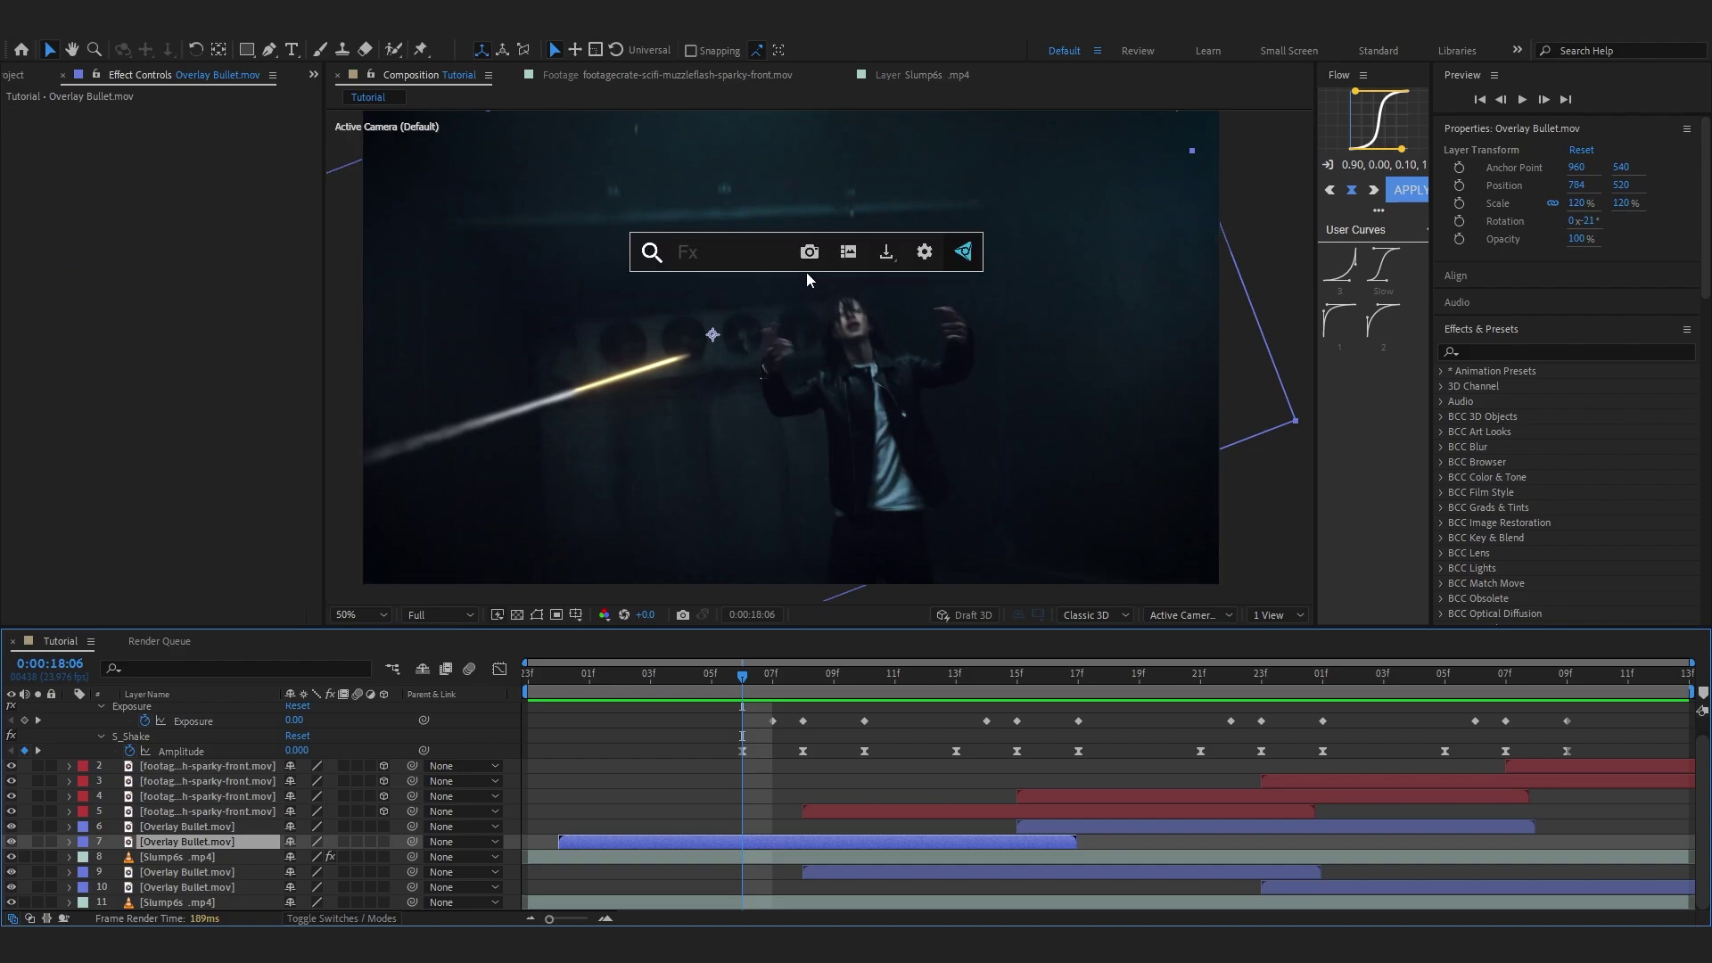
pyautogui.write('dee')
pyautogui.click(760, 310)
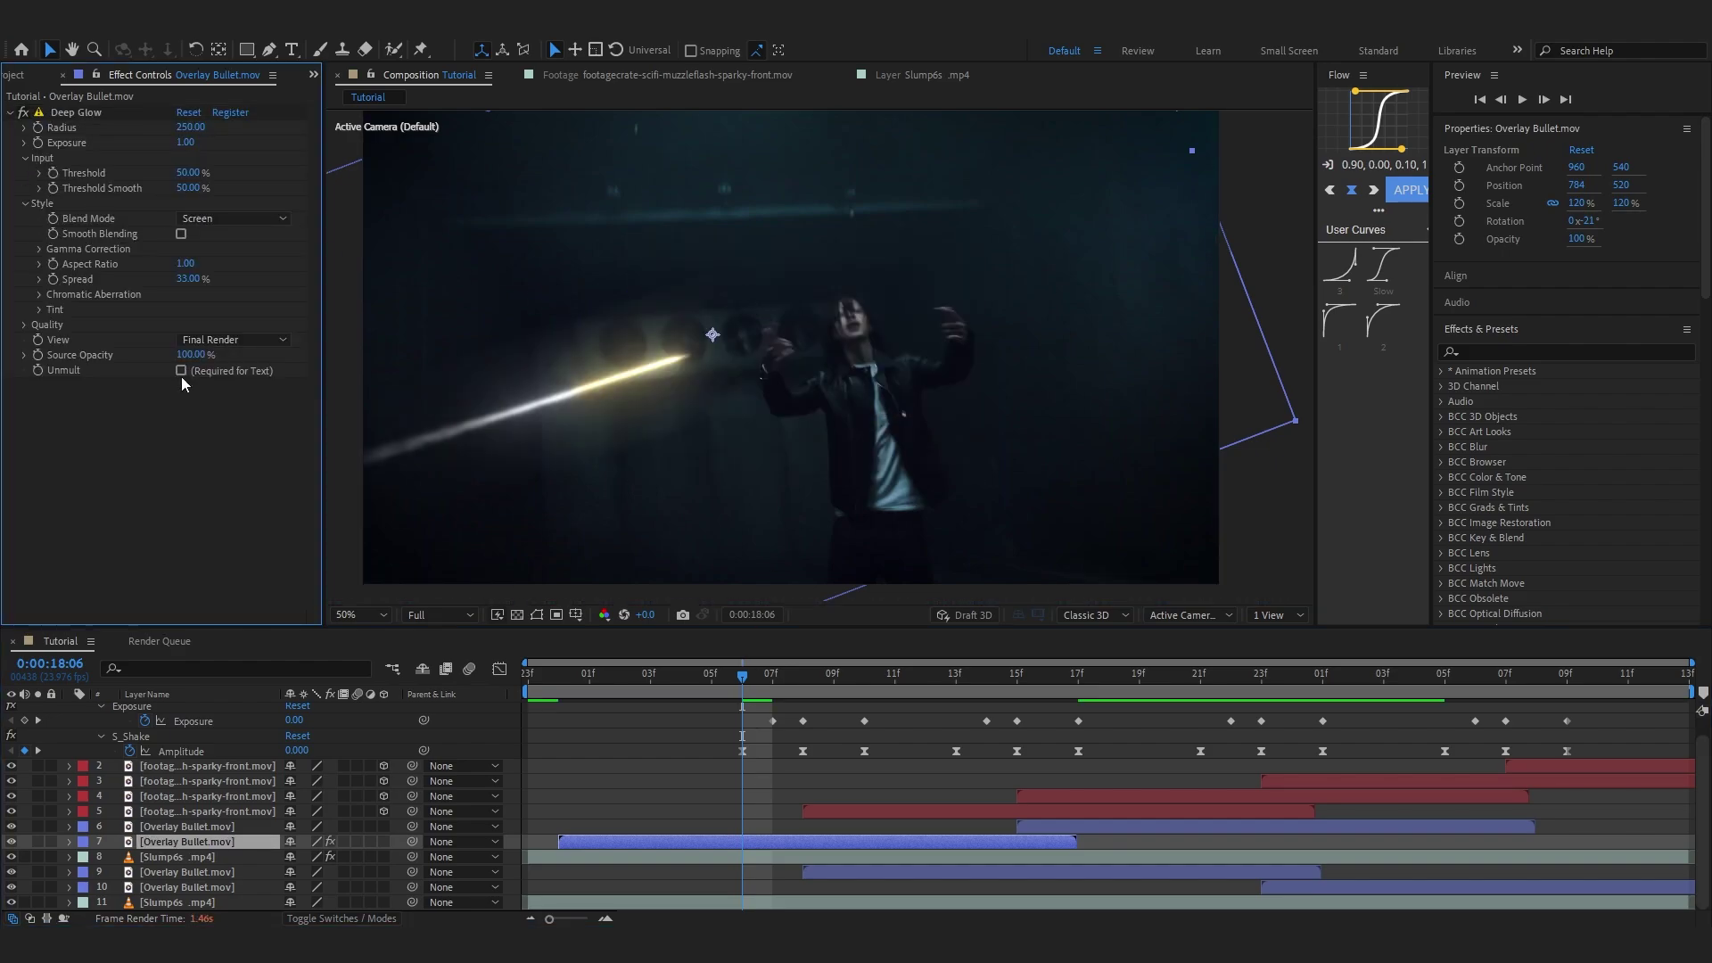
# Enable Unmult in Deep Glow, set its Exposure to 0.70 and Radius to 209, and check the glow on the bullet.
pyautogui.click(182, 371)
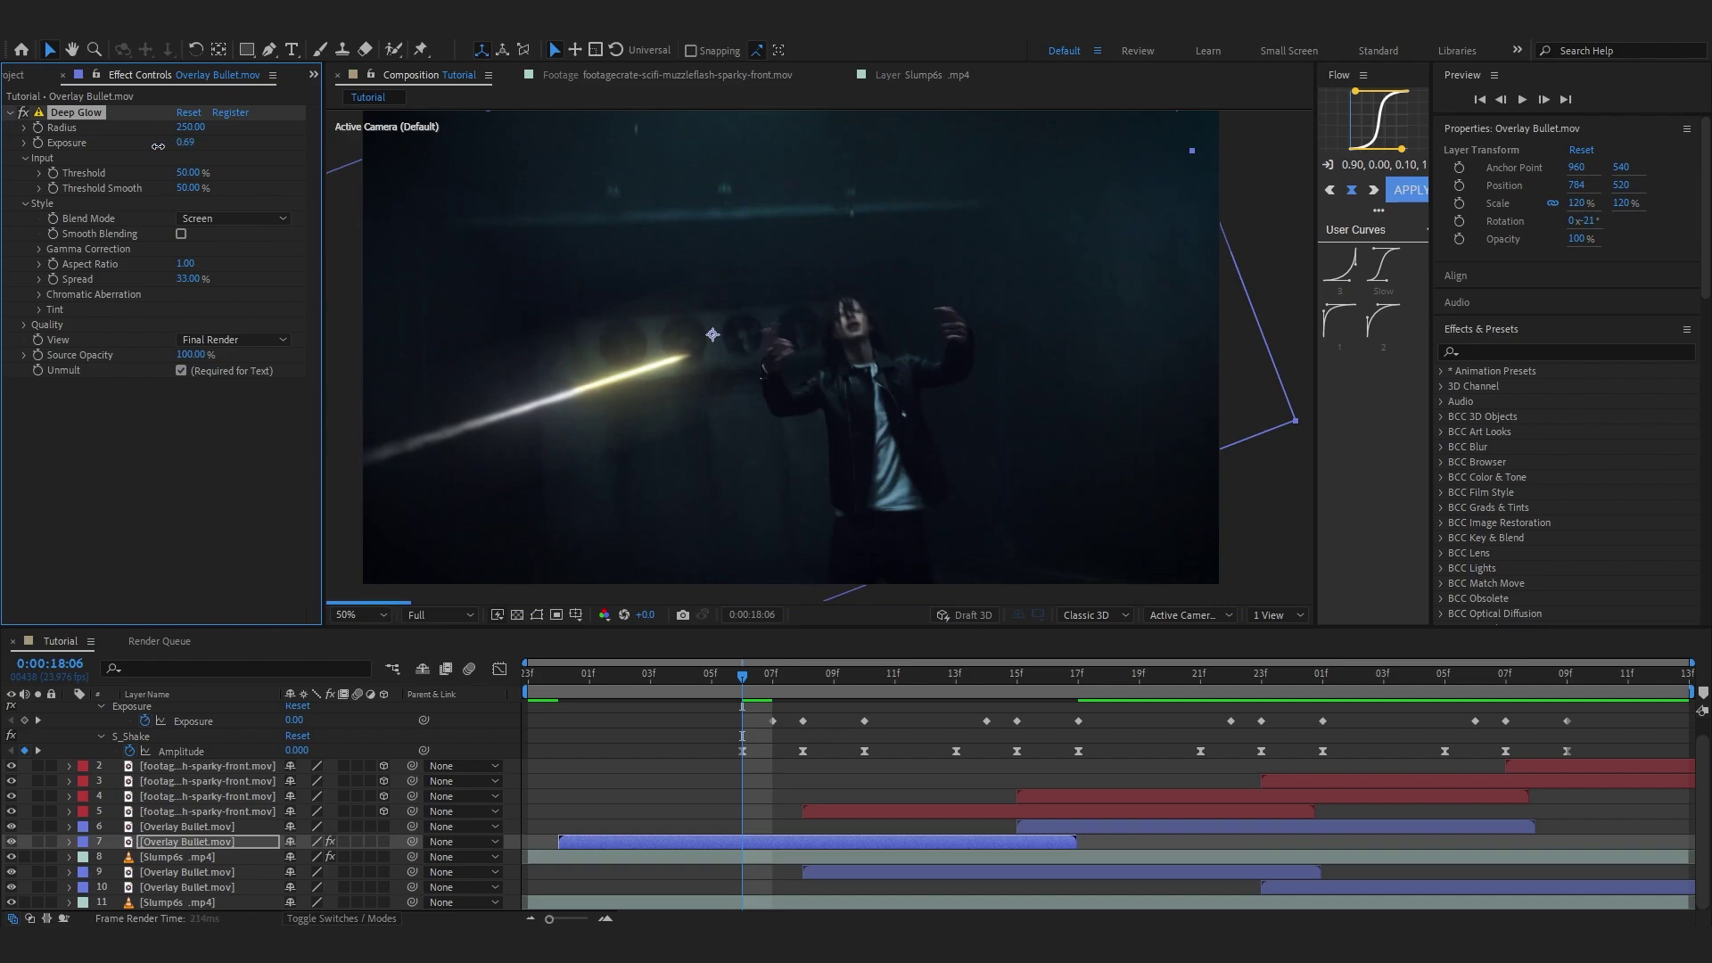
pyautogui.moveTo(158, 146); pyautogui.dragTo(169, 127)
pyautogui.moveTo(774, 678)
pyautogui.mouseDown()
pyautogui.moveTo(836, 679)
pyautogui.moveTo(813, 689)
pyautogui.moveTo(779, 659)
pyautogui.mouseUp()
pyautogui.moveTo(822, 321); pyautogui.dragTo(786, 340)
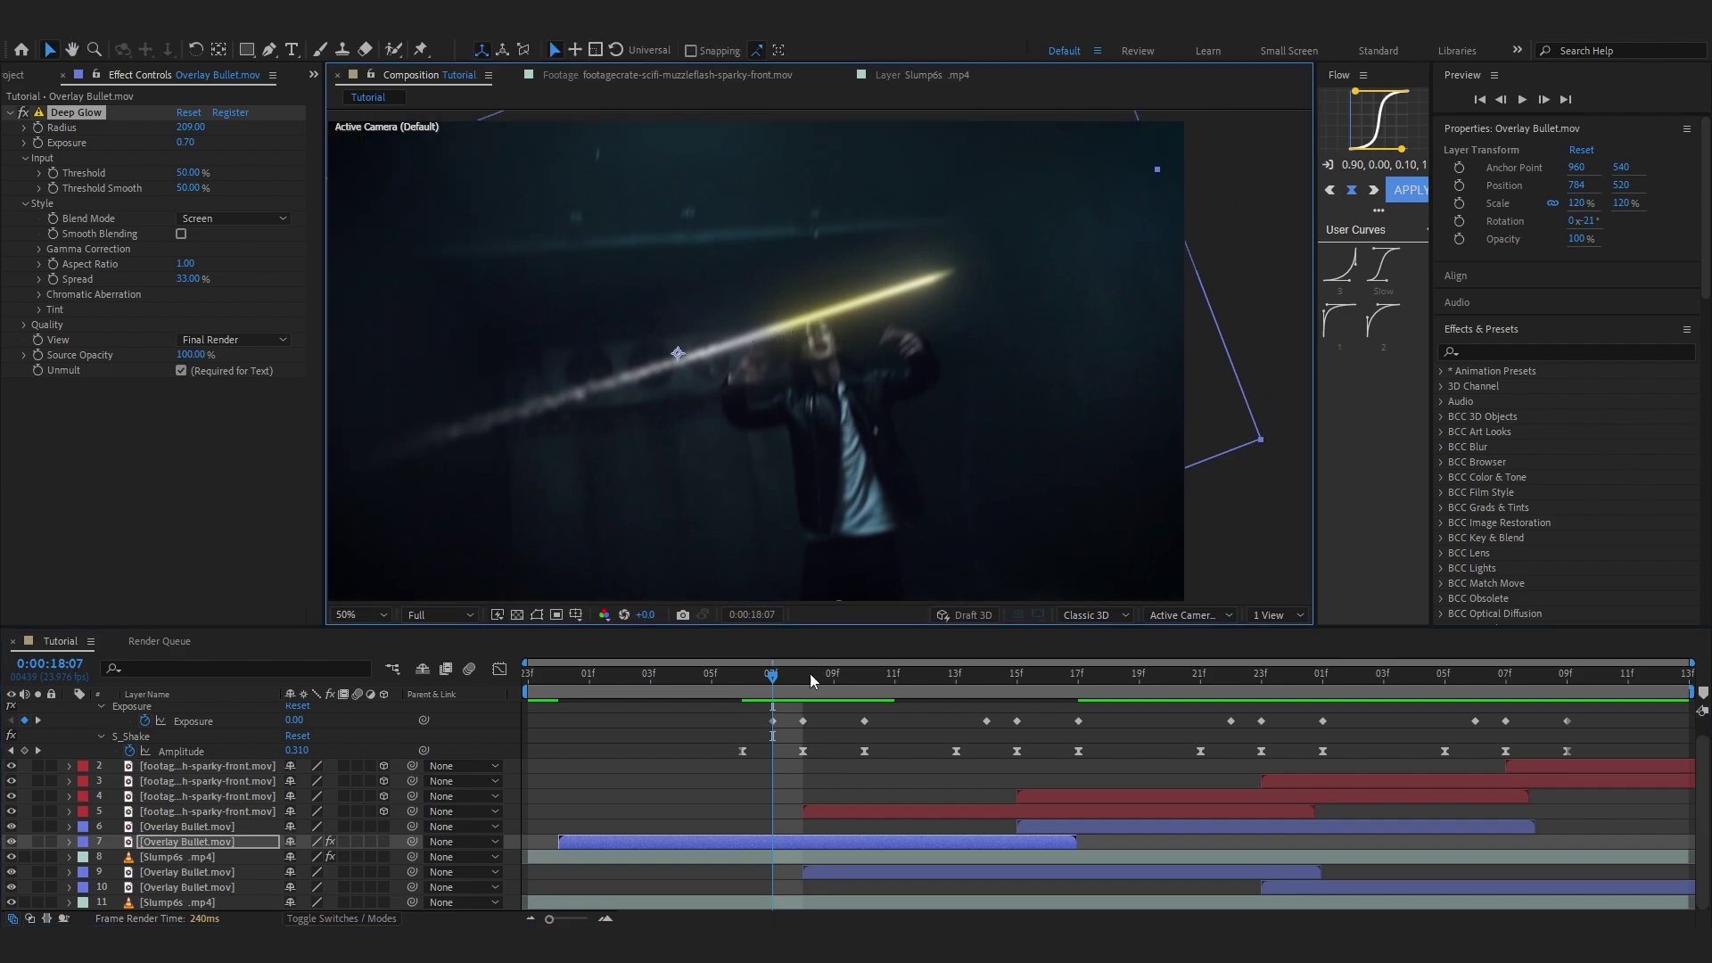
pyautogui.moveTo(816, 675); pyautogui.dragTo(764, 682)
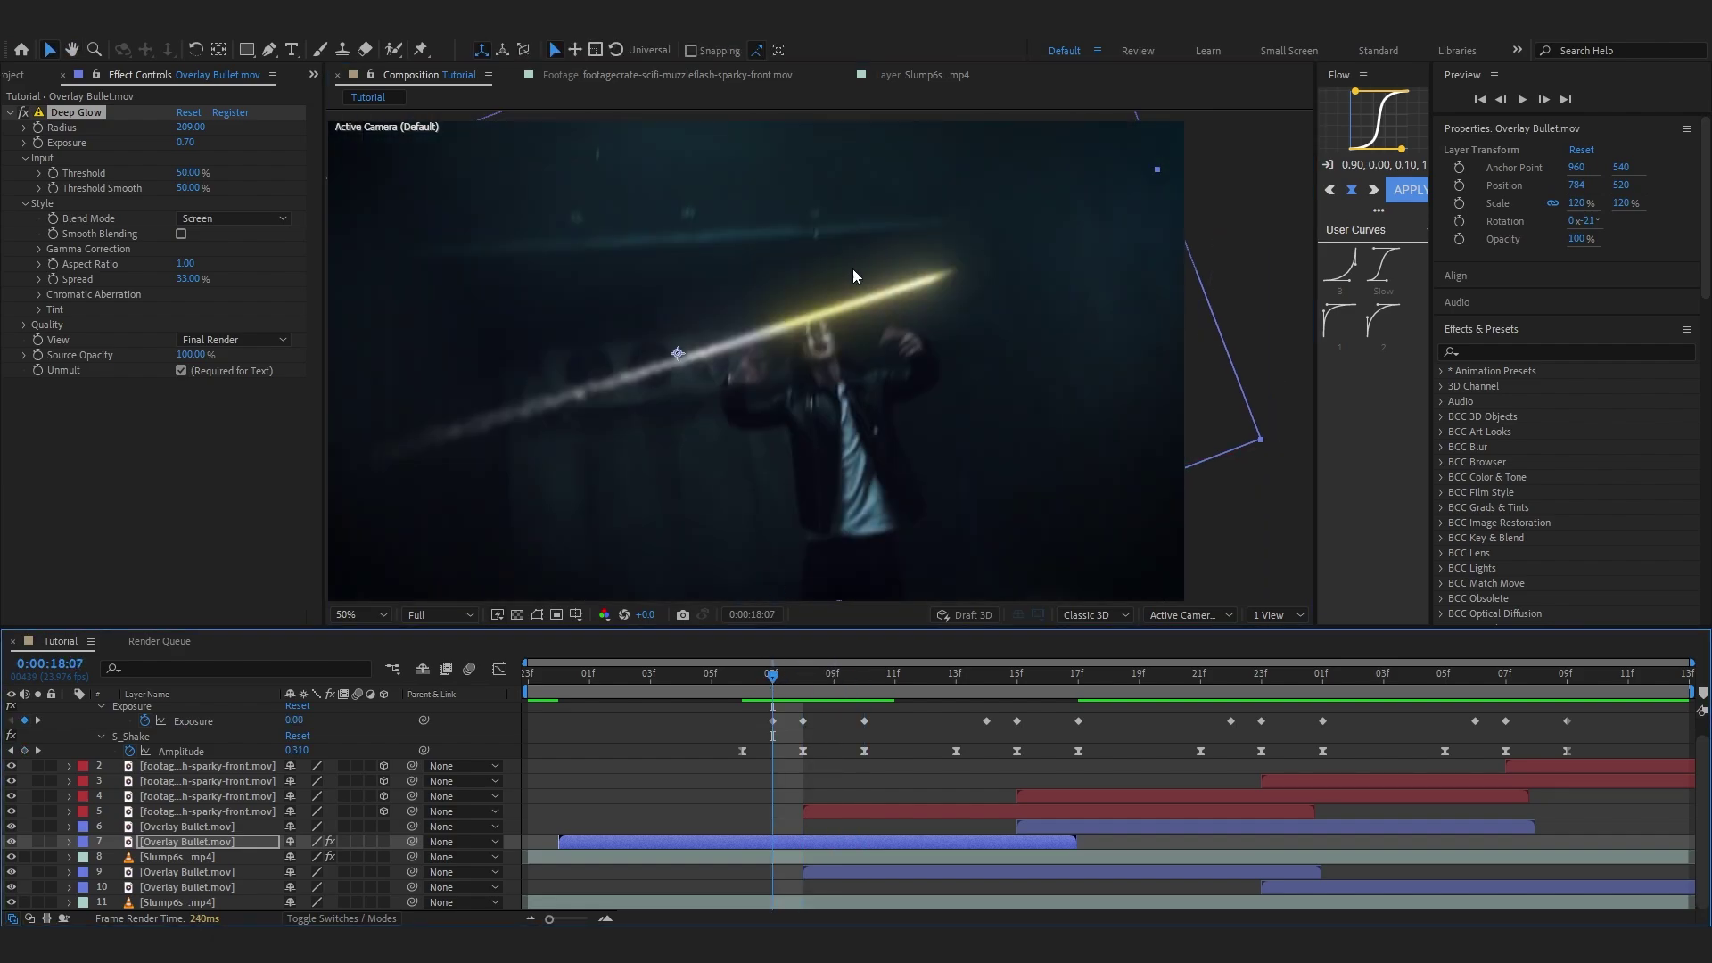
# Add Color Balance (HLS) above Deep Glow, shift the bullet's hue toward orange and select both effects.
pyautogui.hotkey('ctrl', 'space')
pyautogui.write('hls')
pyautogui.press('Return')
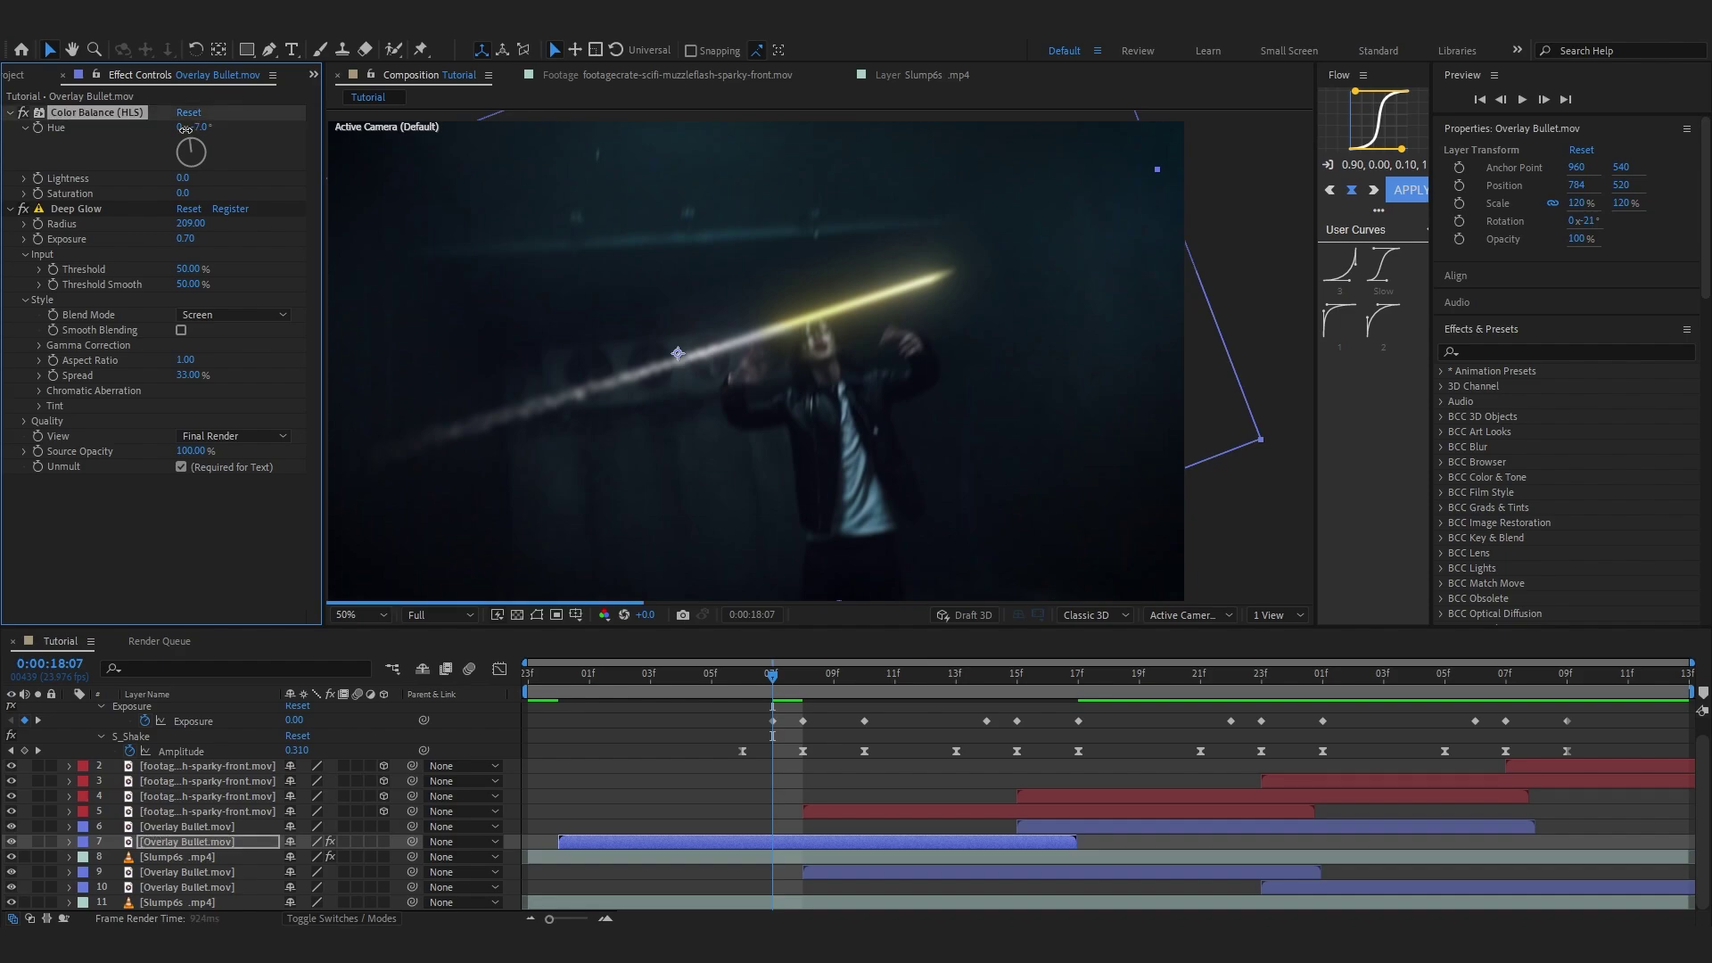
pyautogui.moveTo(185, 130); pyautogui.dragTo(180, 131)
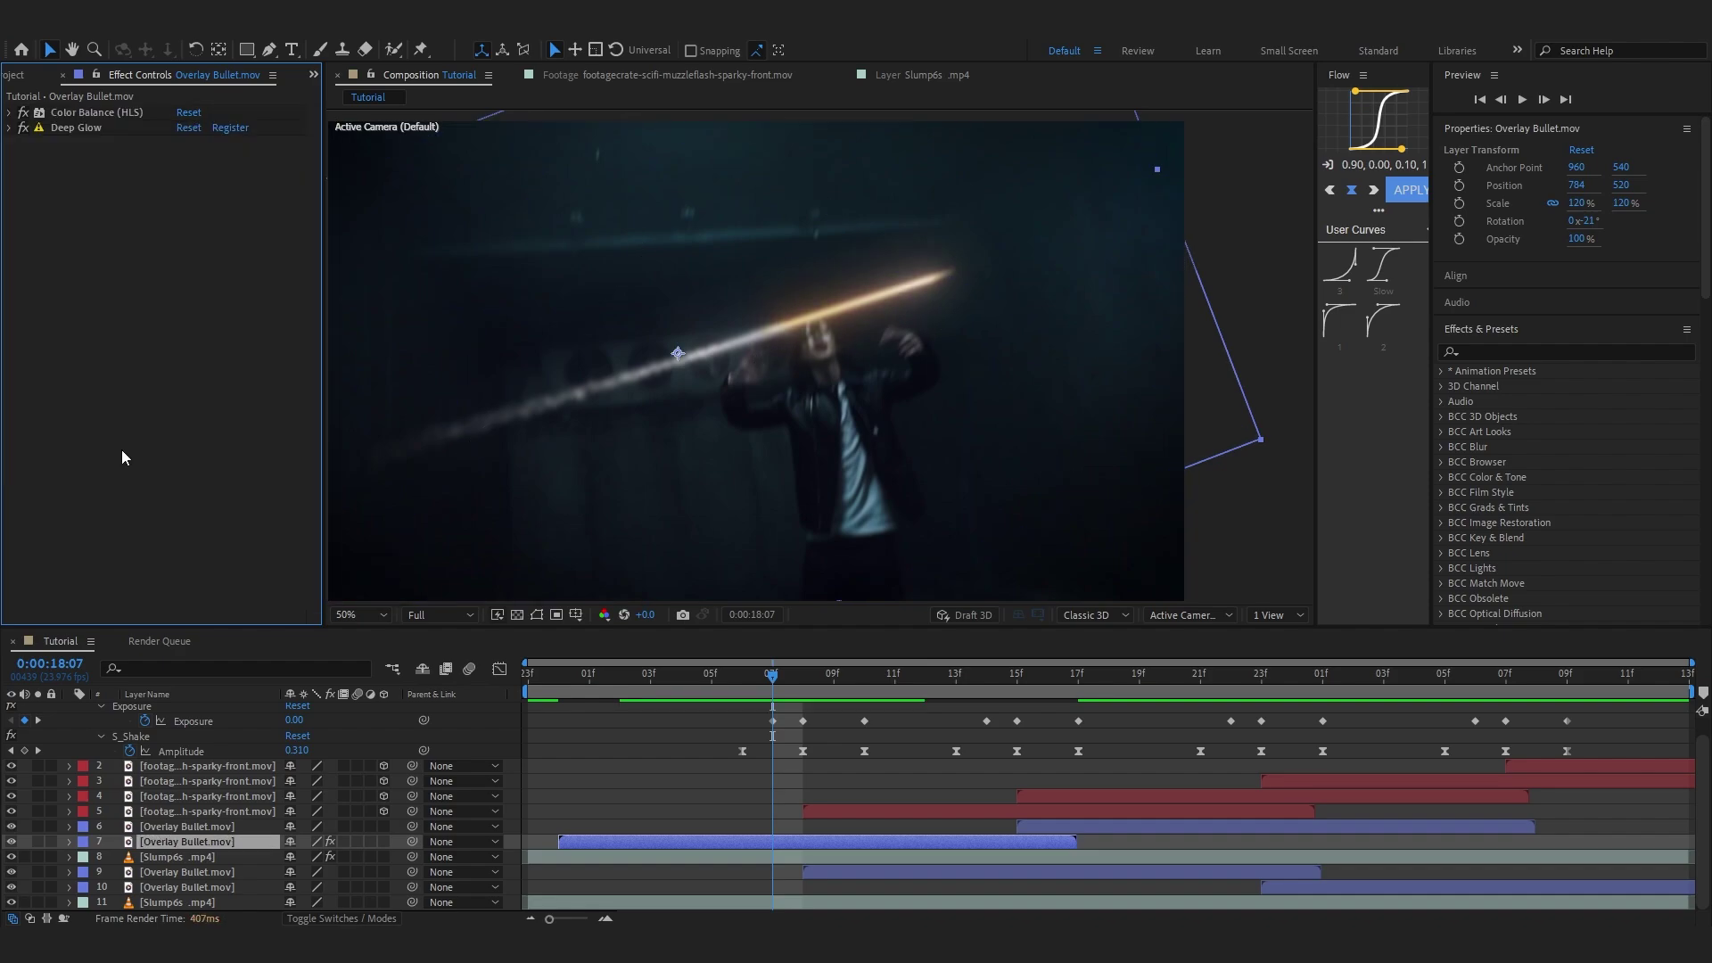
pyautogui.hotkey('ctrl', 'a')
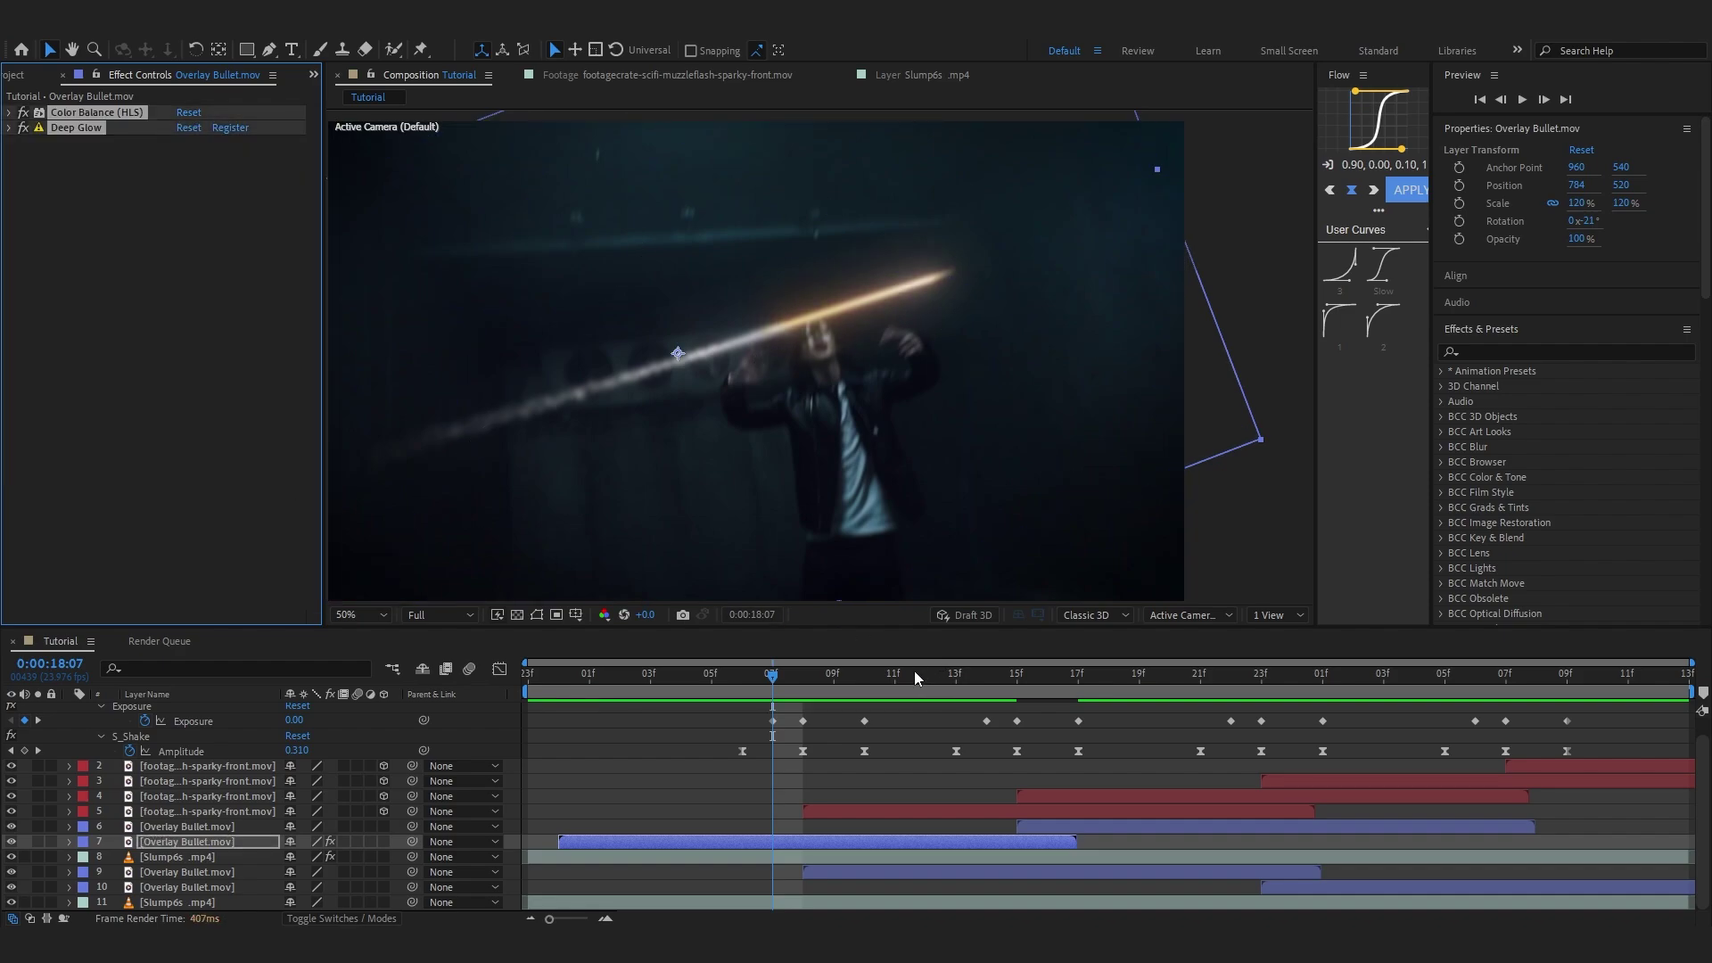
# Paste the copied Color Balance (HLS) and Deep Glow effects onto the other three Overlay Bullet layers.
pyautogui.click(953, 676)
pyautogui.click(955, 872)
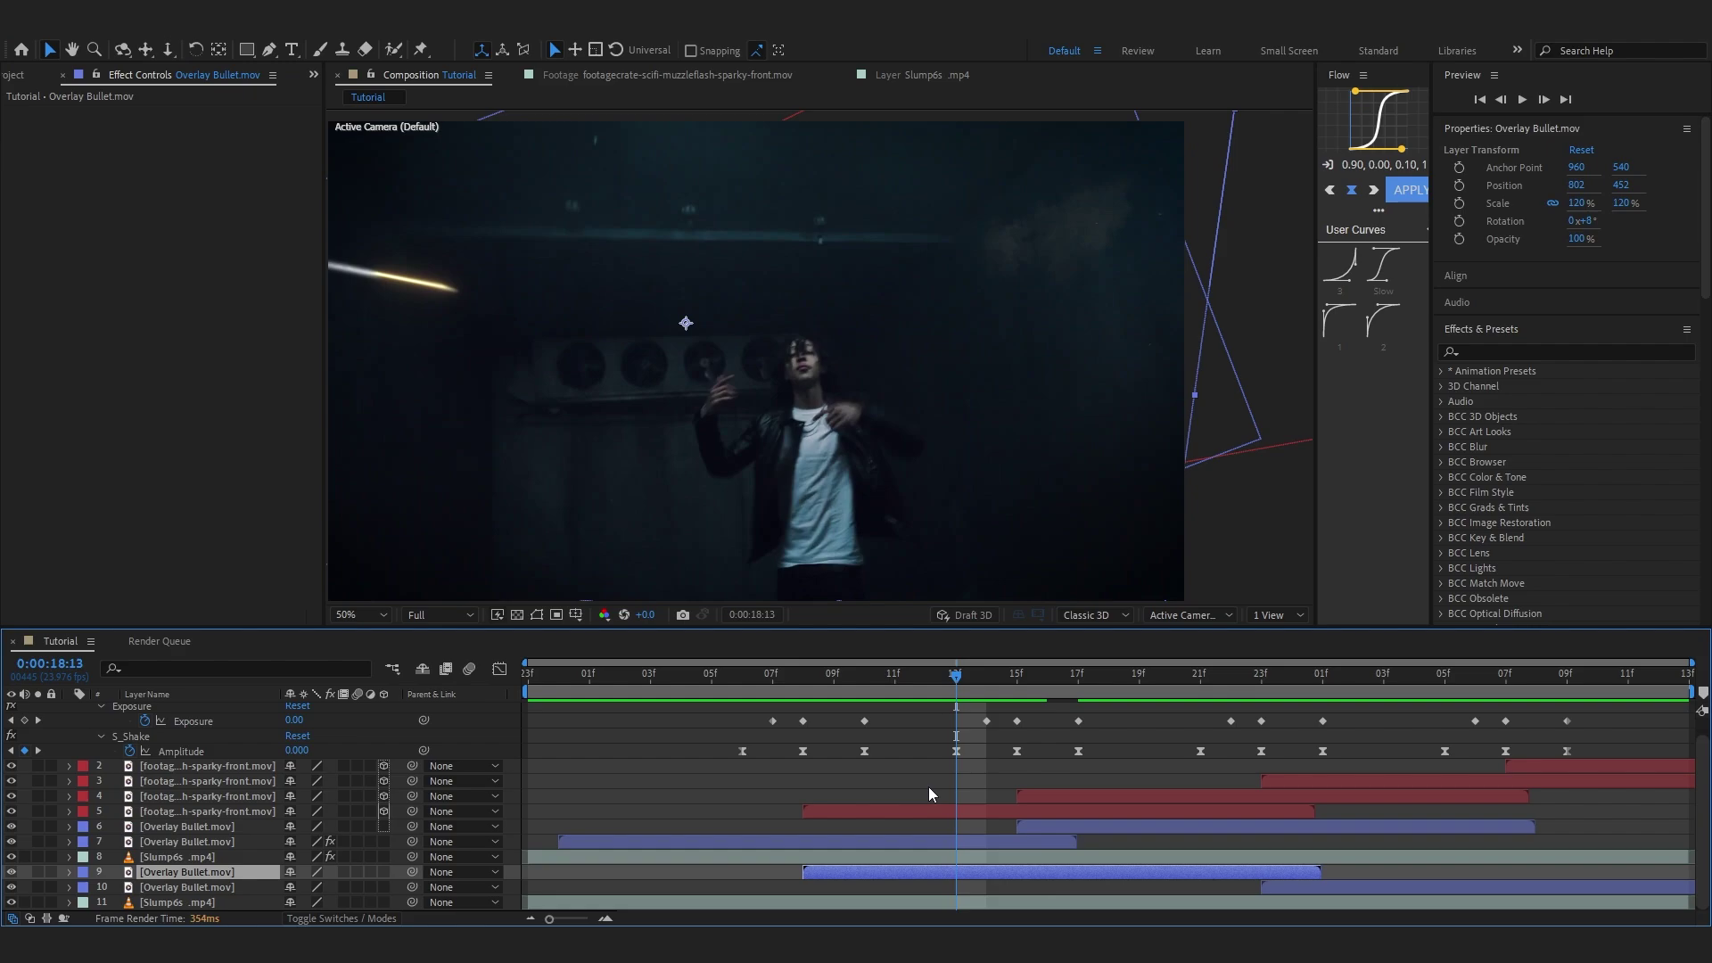
pyautogui.hotkey('ctrl', 'v')
pyautogui.moveTo(976, 677); pyautogui.dragTo(1191, 816)
pyautogui.click(1194, 825)
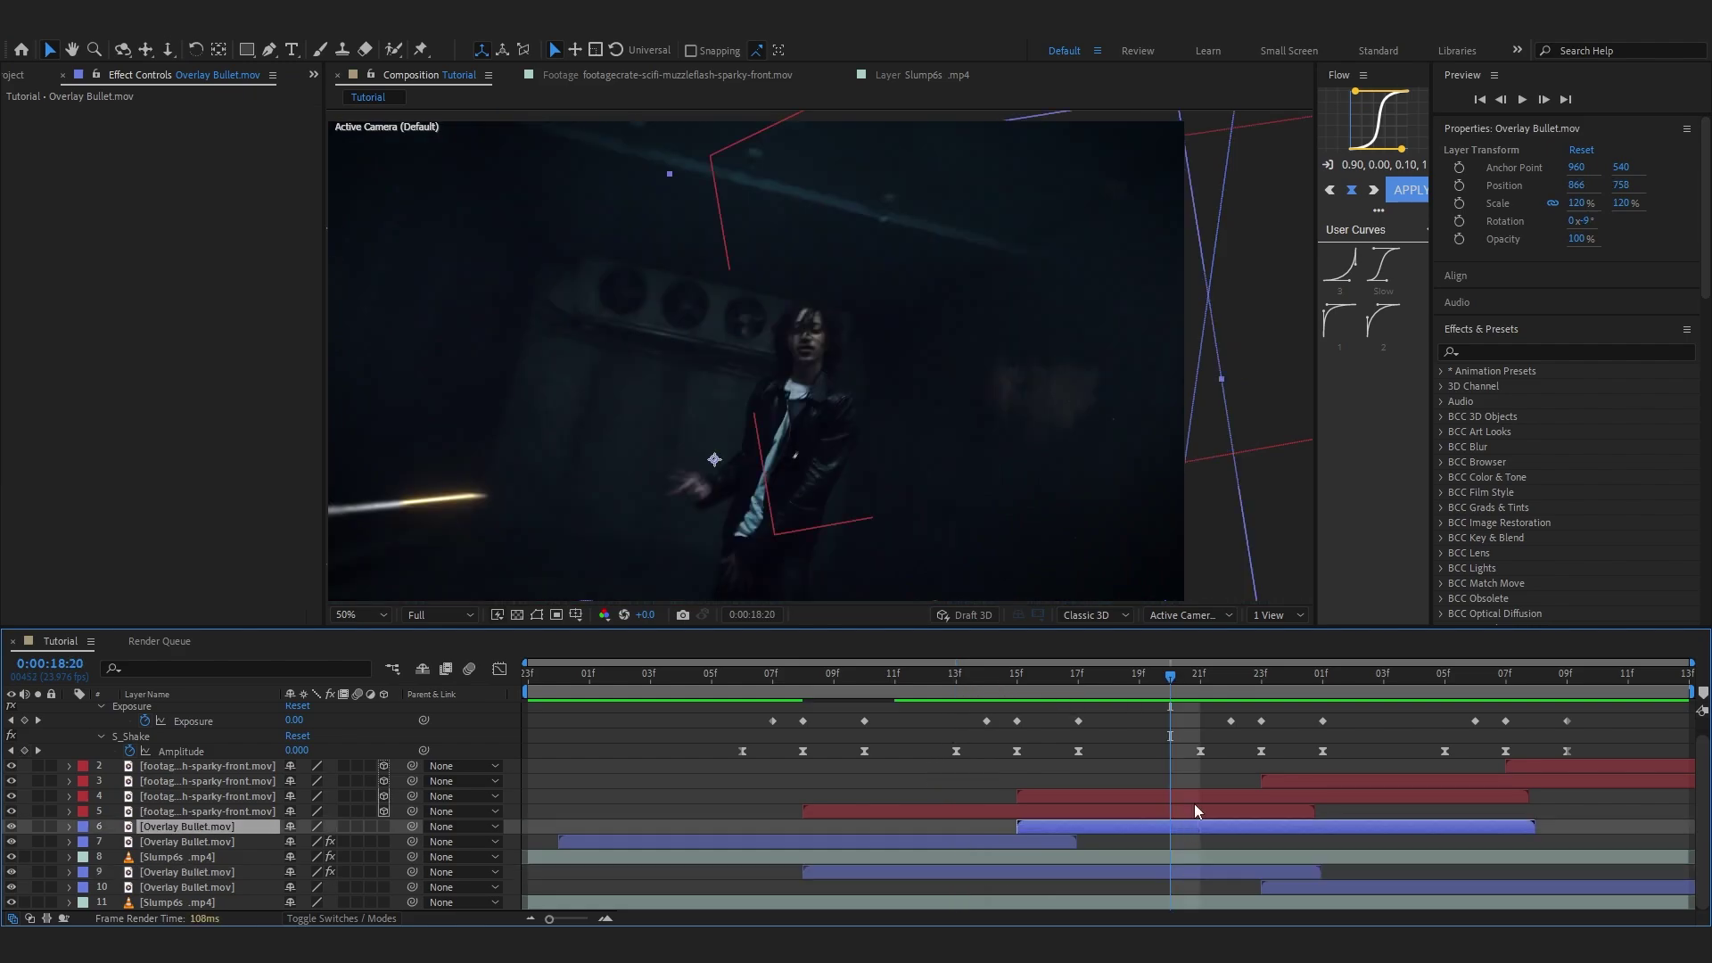
pyautogui.hotkey('ctrl', 'v')
pyautogui.moveTo(1265, 678); pyautogui.dragTo(1444, 680)
pyautogui.click(1401, 885)
pyautogui.hotkey('ctrl', 'v')
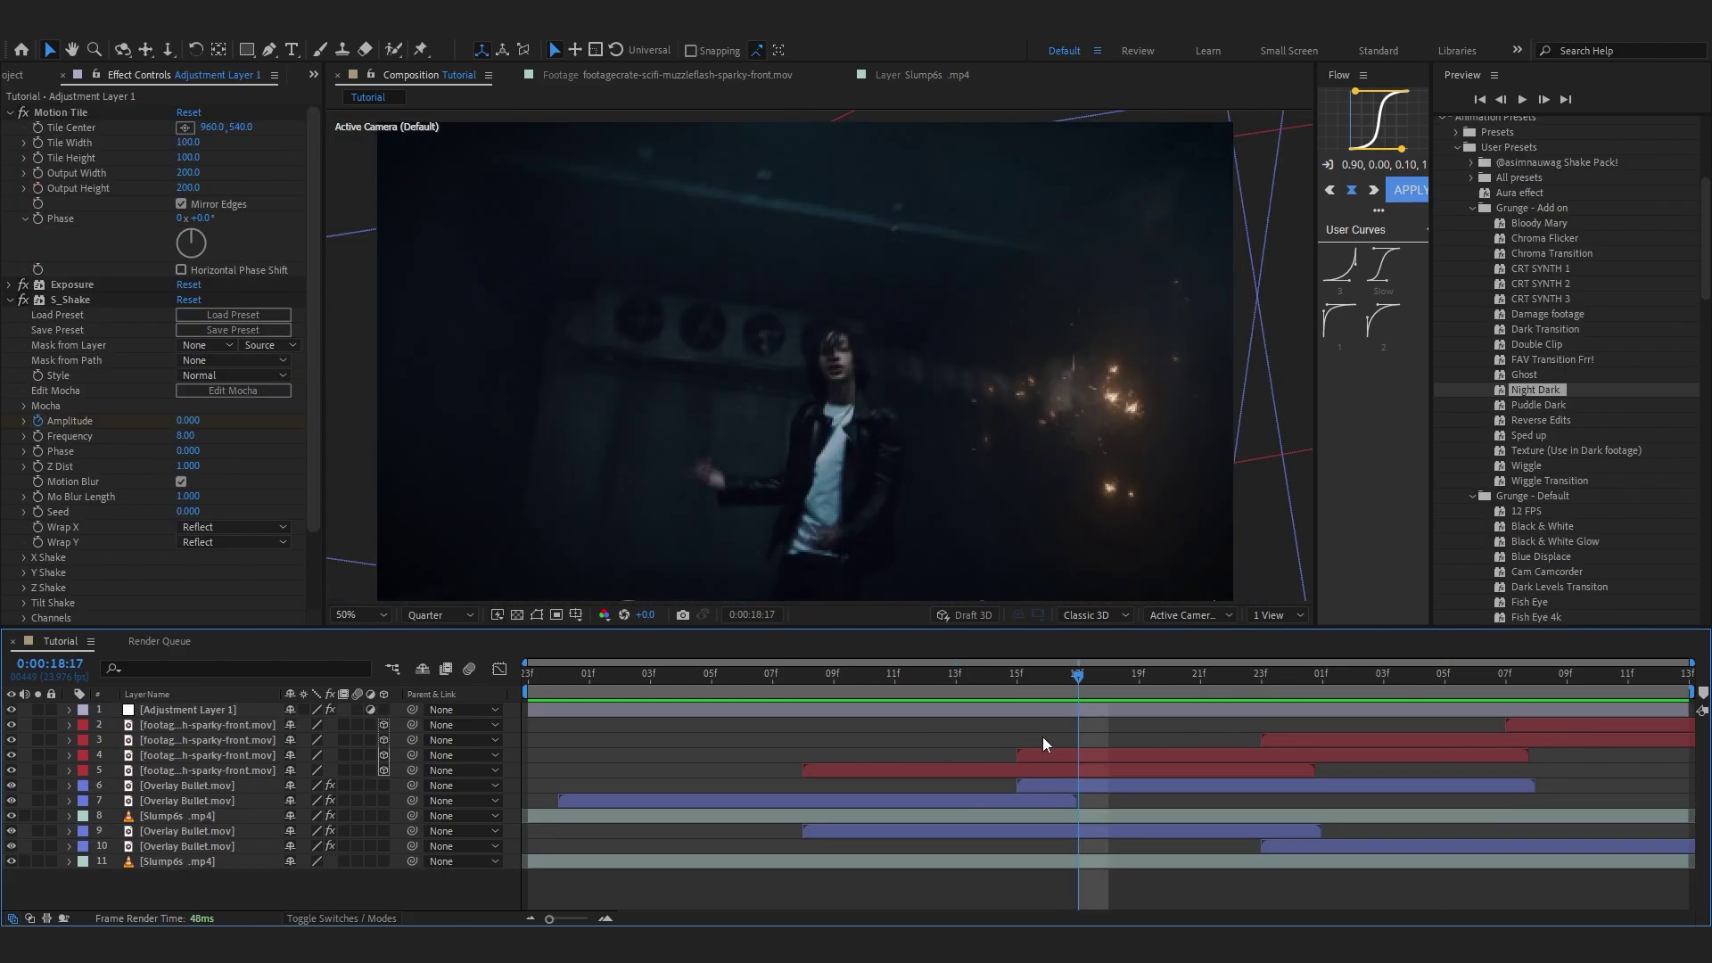
# Add a Curves effect to Adjustment Layer 1 and shape its RGB curve into a slight S for more contrast.
pyautogui.click(1030, 710)
pyautogui.hotkey('ctrl', 'space')
pyautogui.write('cur')
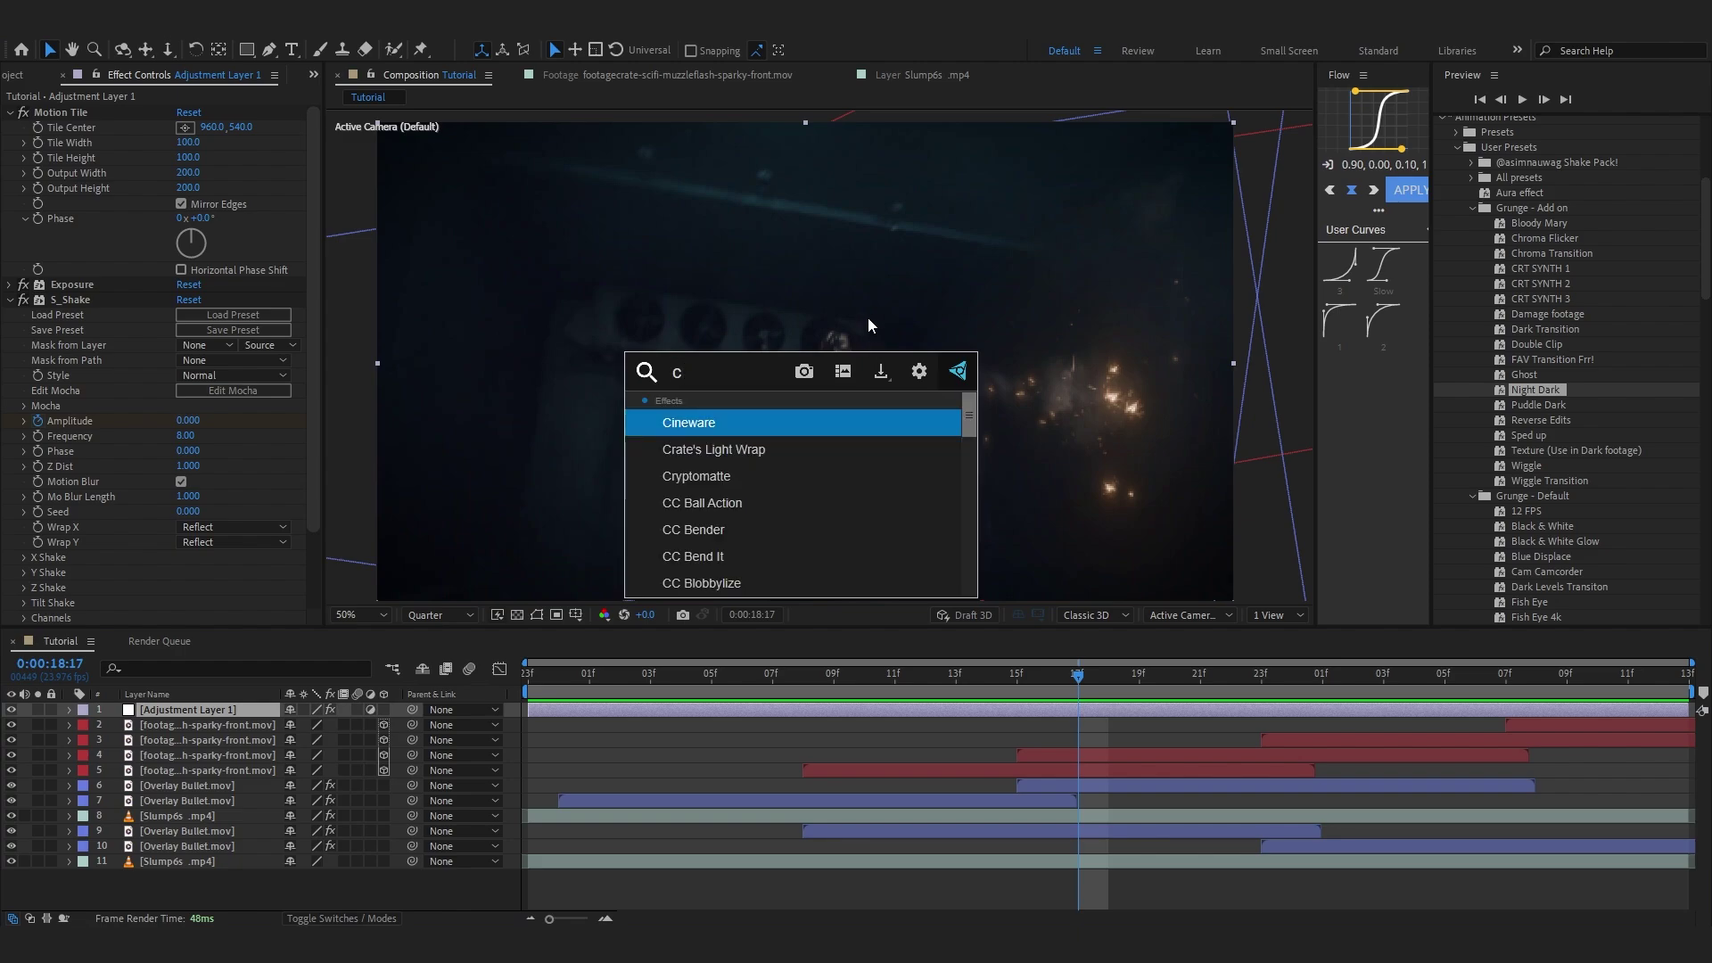
pyautogui.click(690, 425)
pyautogui.moveTo(89, 518); pyautogui.dragTo(101, 513)
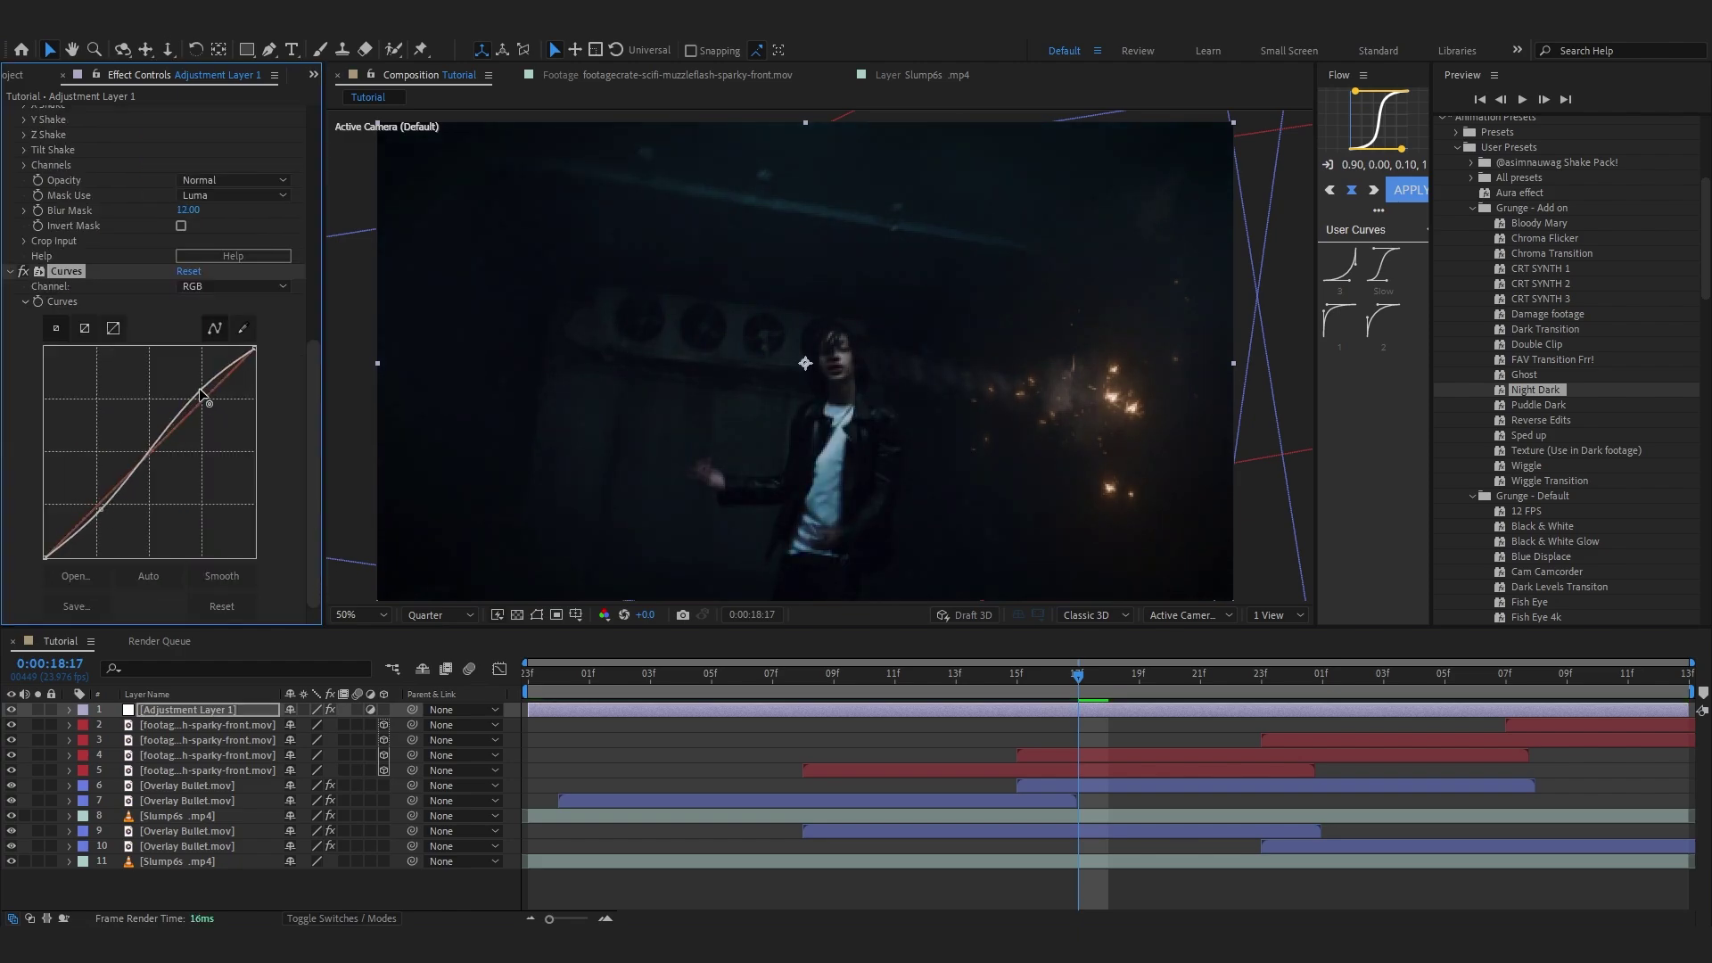
# Apply the S_Flicker effect to Adjustment Layer 1.
pyautogui.moveTo(972, 684); pyautogui.dragTo(711, 740)
pyautogui.hotkey('ctrl', 'space')
pyautogui.write('flick')
pyautogui.press('Return')
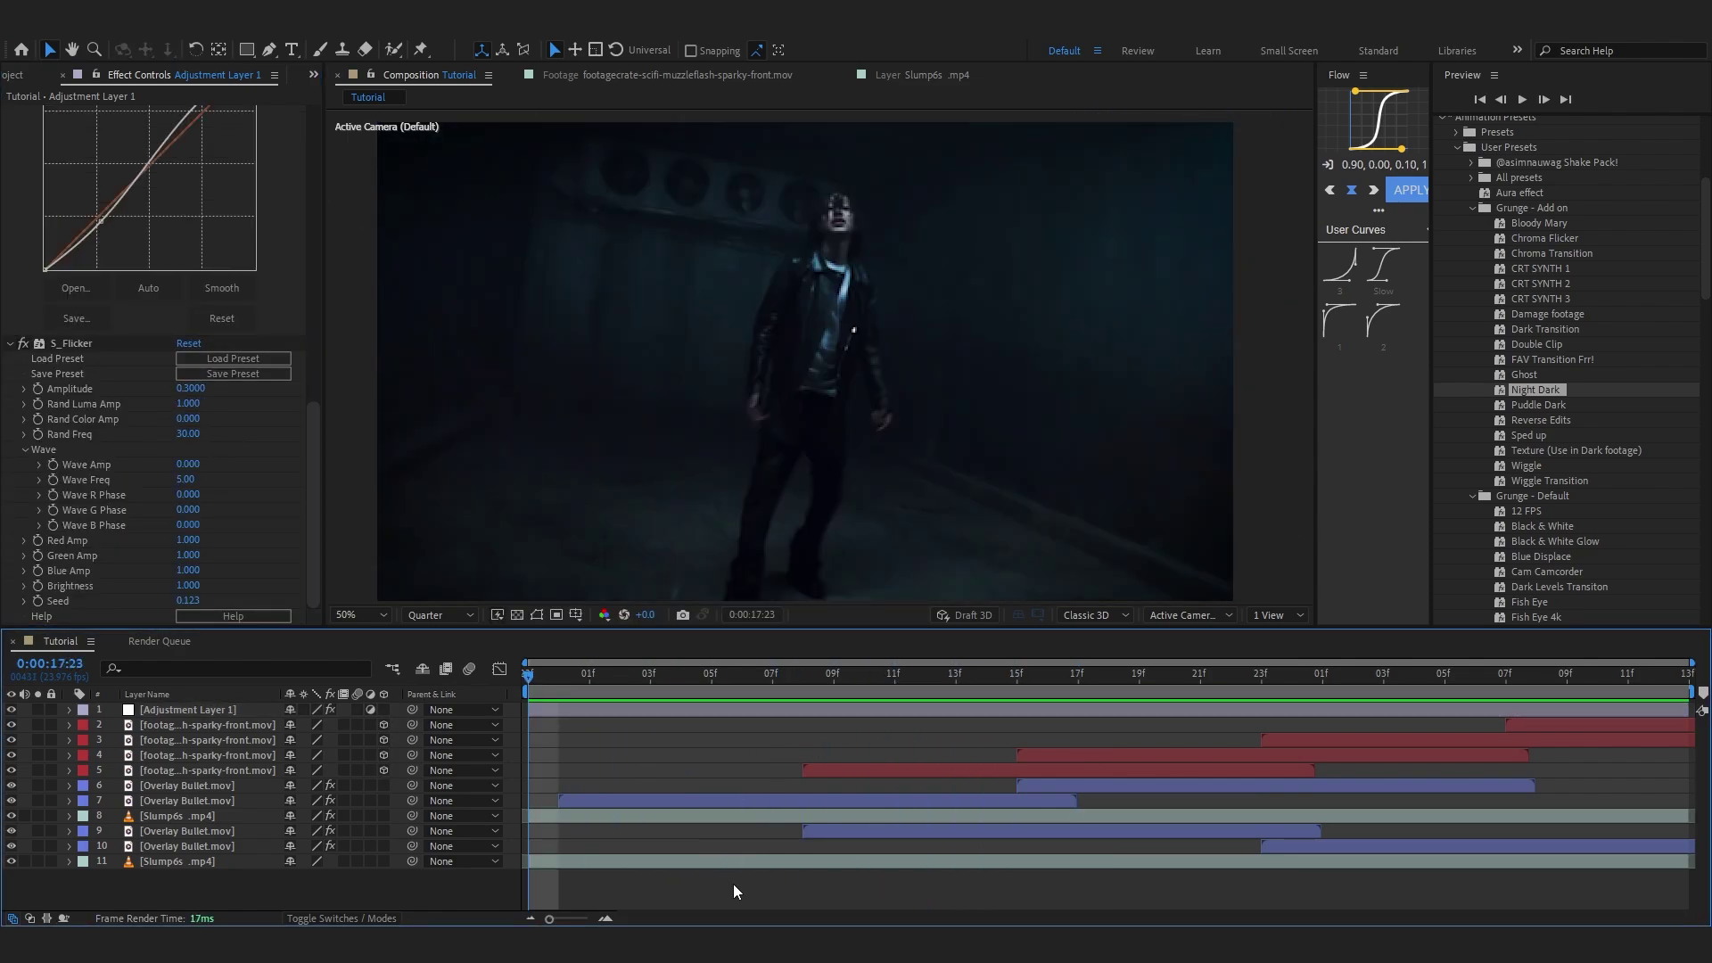
# Create a new adjustment layer above all the other layers, with the playhead at 0:00:17:23.
pyautogui.rightClick(736, 885)
pyautogui.moveTo(930, 674)
pyautogui.click(1024, 812)
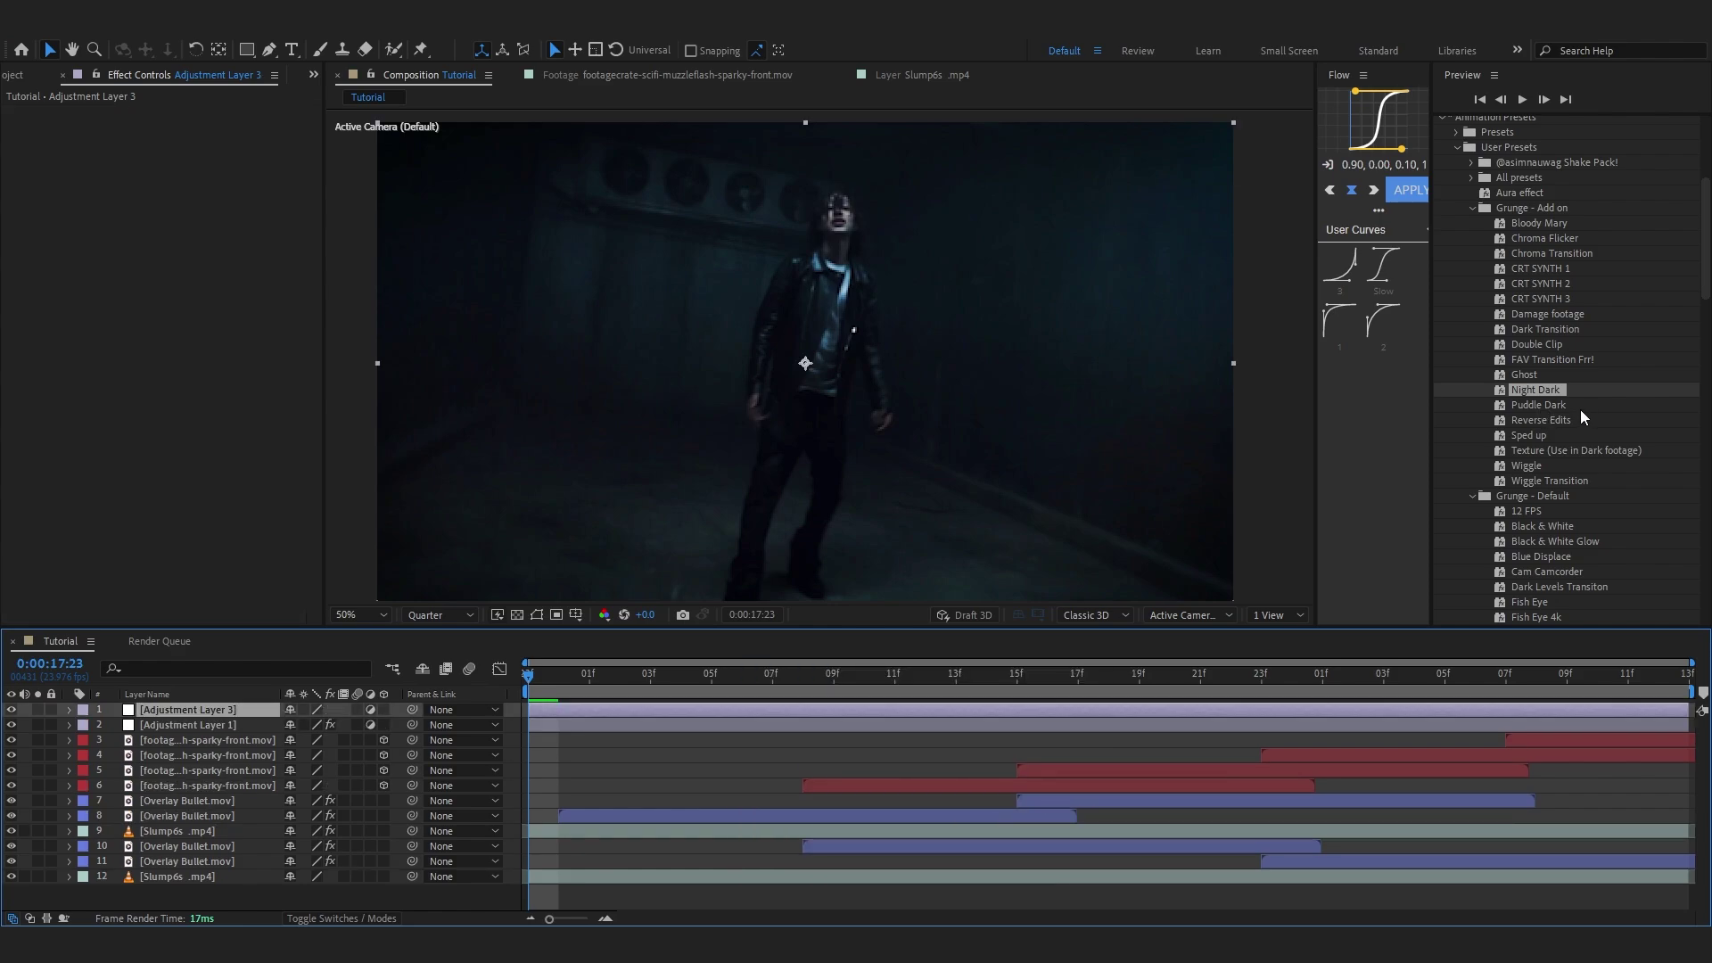
# Try the Puddle Dark preset on Adjustment Layer 3 and preview its keyframed effects.
pyautogui.moveTo(1580, 409); pyautogui.dragTo(658, 709)
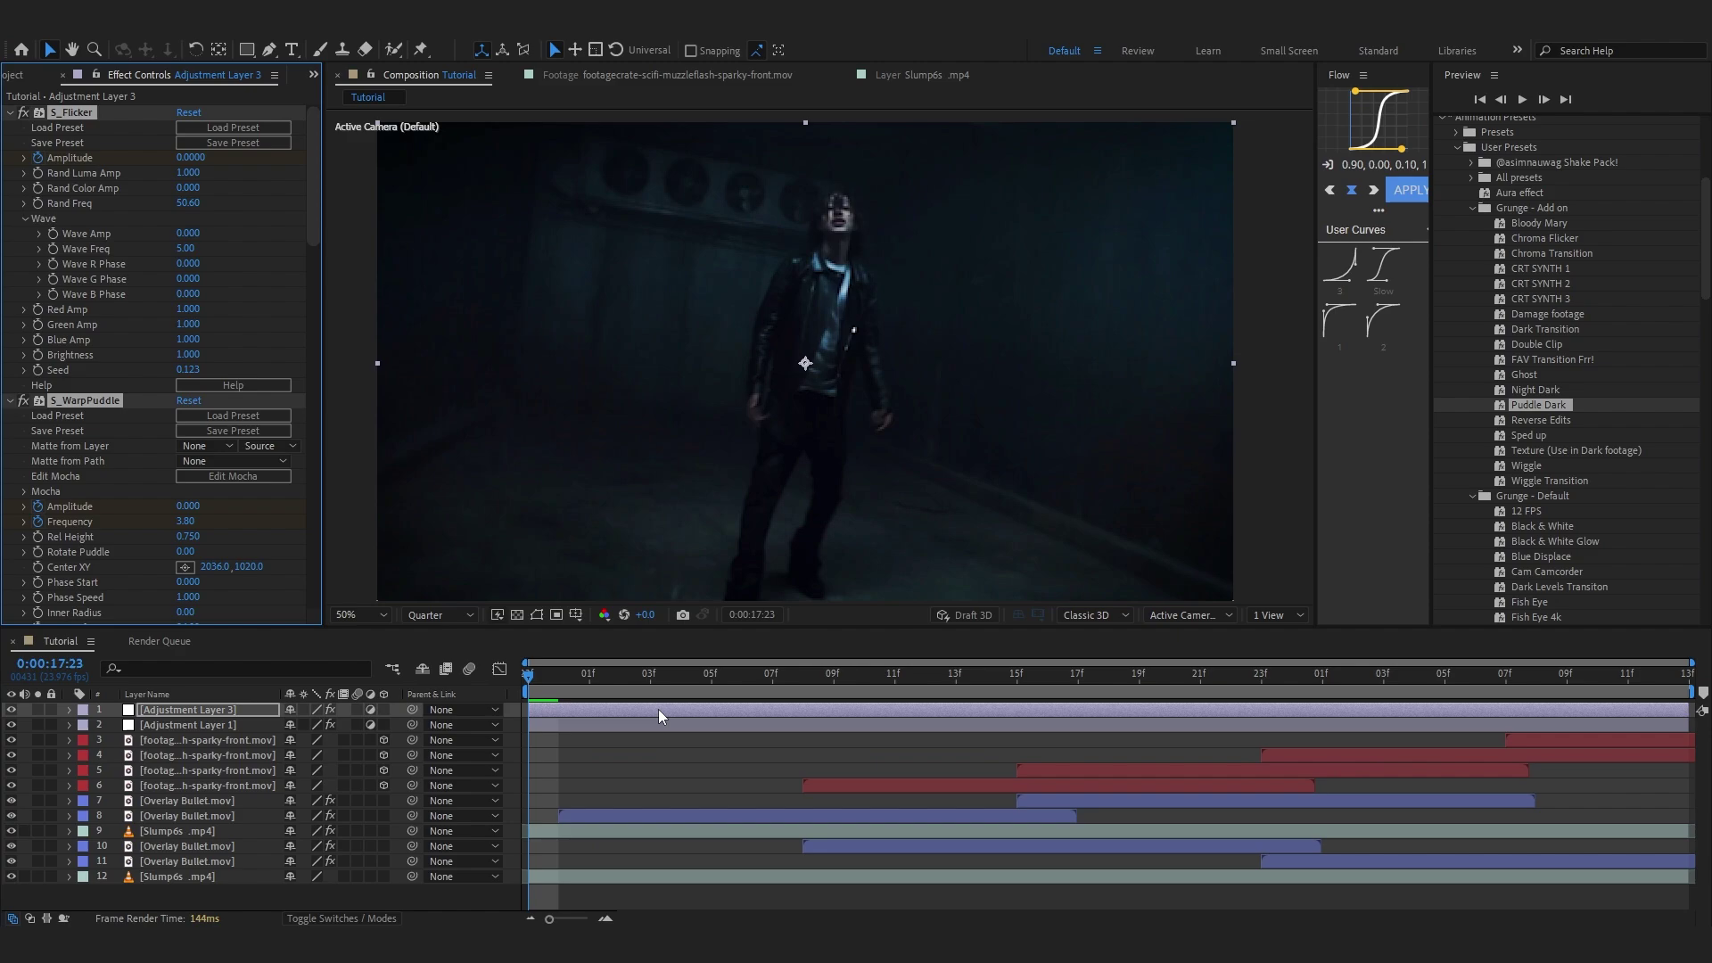
pyautogui.moveTo(544, 699); pyautogui.dragTo(330, 907)
pyautogui.press('space')
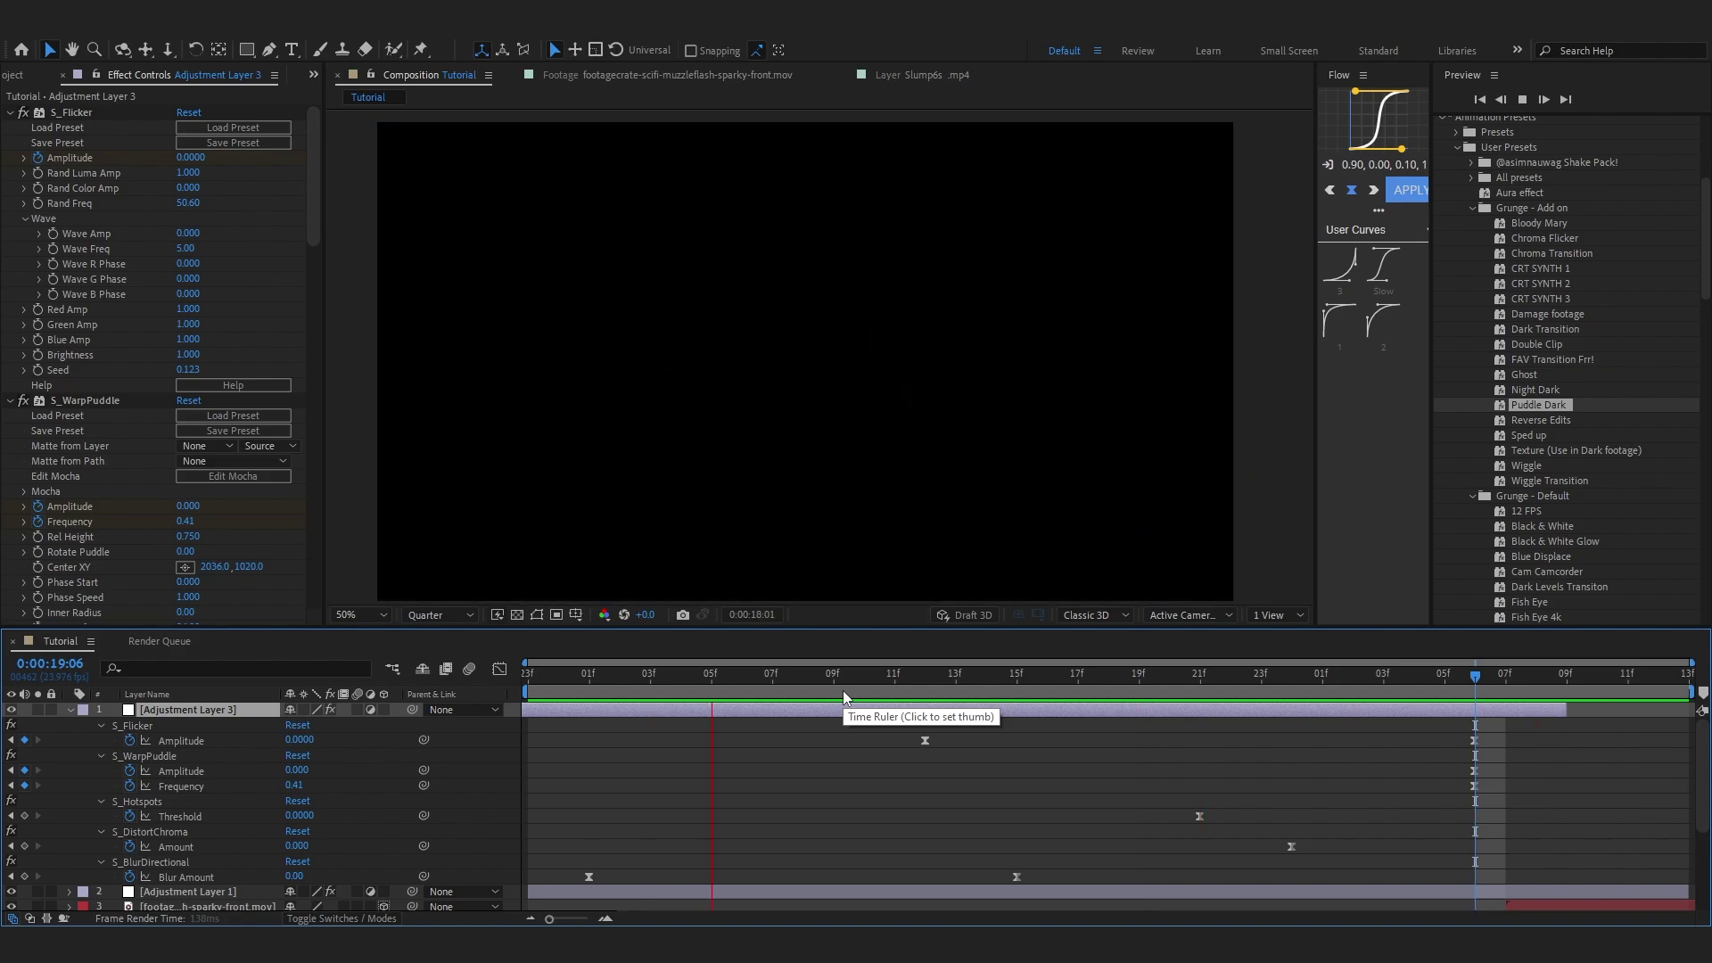
# Remove all the Puddle Dark effects from Adjustment Layer 3.
pyautogui.click(141, 375)
pyautogui.hotkey('ctrl', 'a')
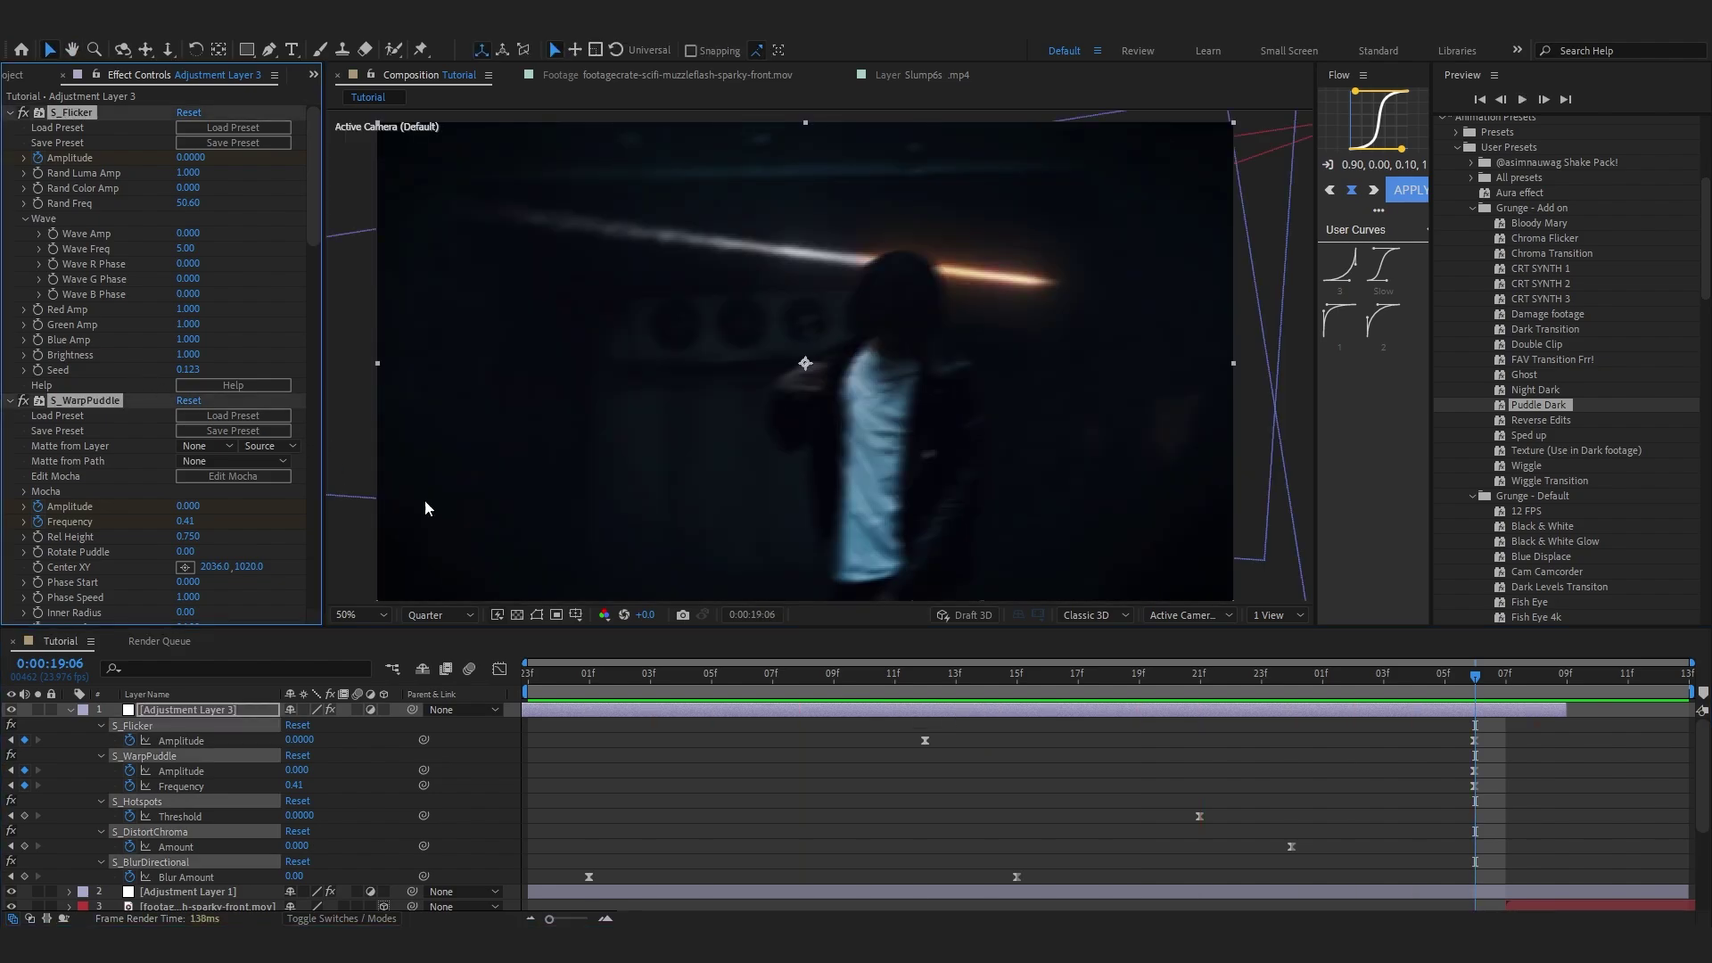
pyautogui.press('Delete')
# Apply the Black & White Glow preset to Adjustment Layer 3 from 0:00:17:23, preview it and collapse its keyframed properties.
pyautogui.moveTo(789, 674); pyautogui.dragTo(511, 704)
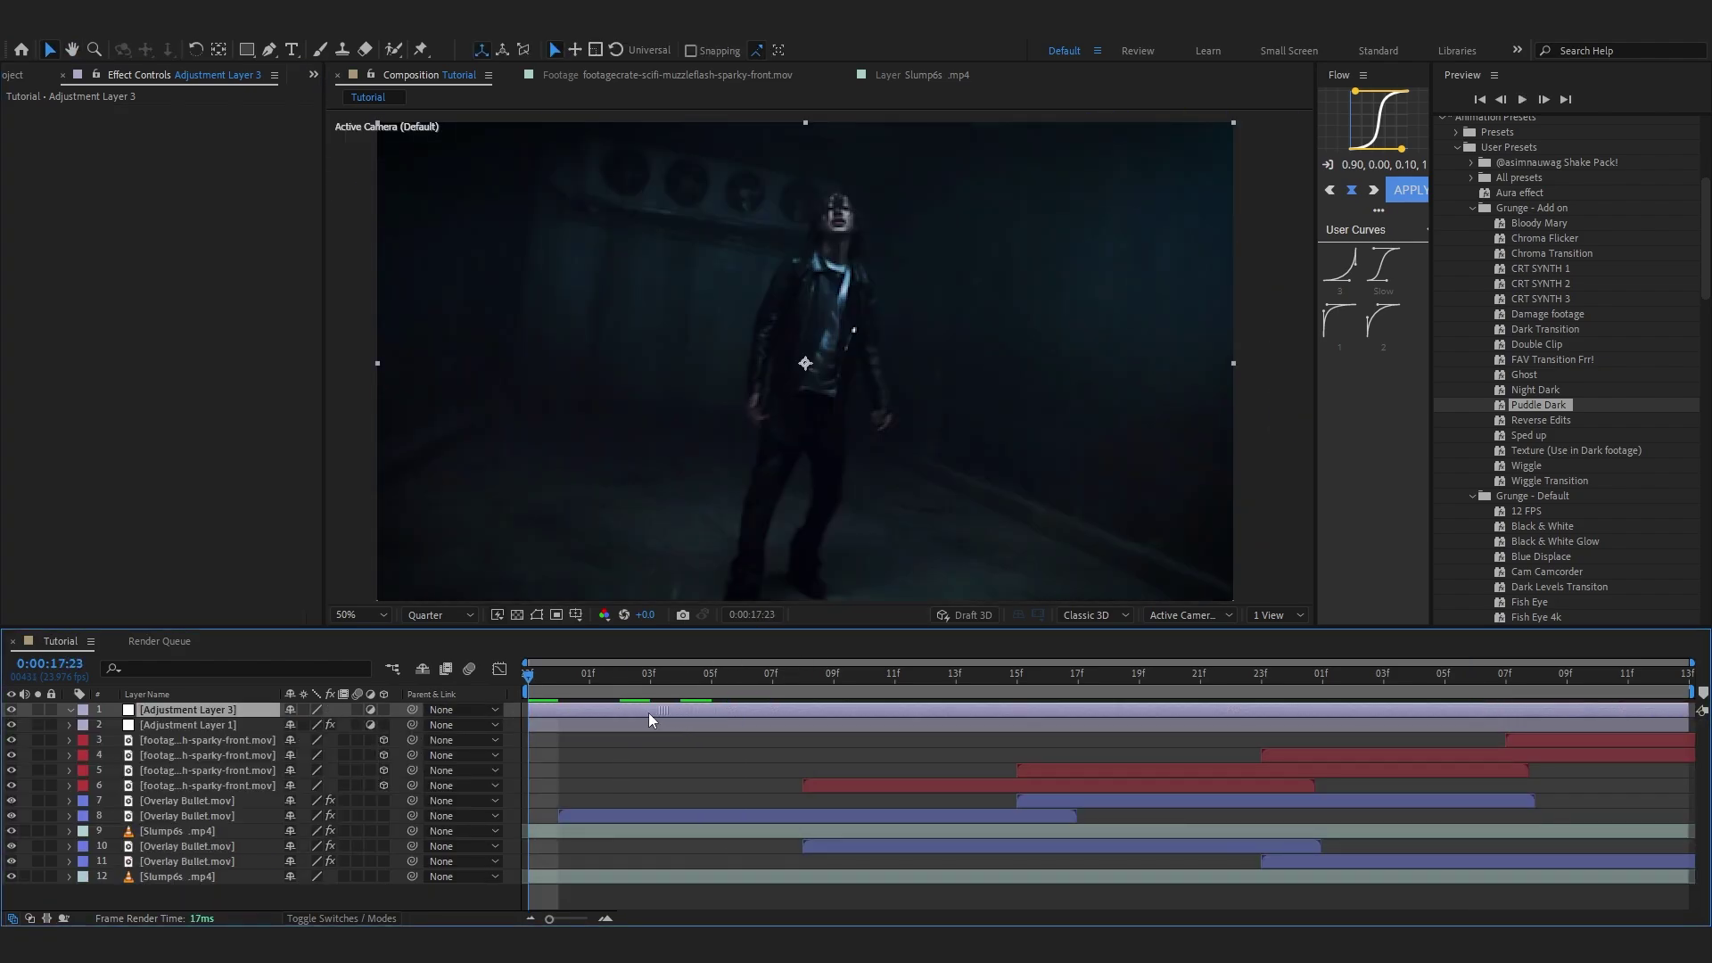
pyautogui.scroll(-3, 1488, 412)
pyautogui.moveTo(1579, 393); pyautogui.dragTo(726, 709)
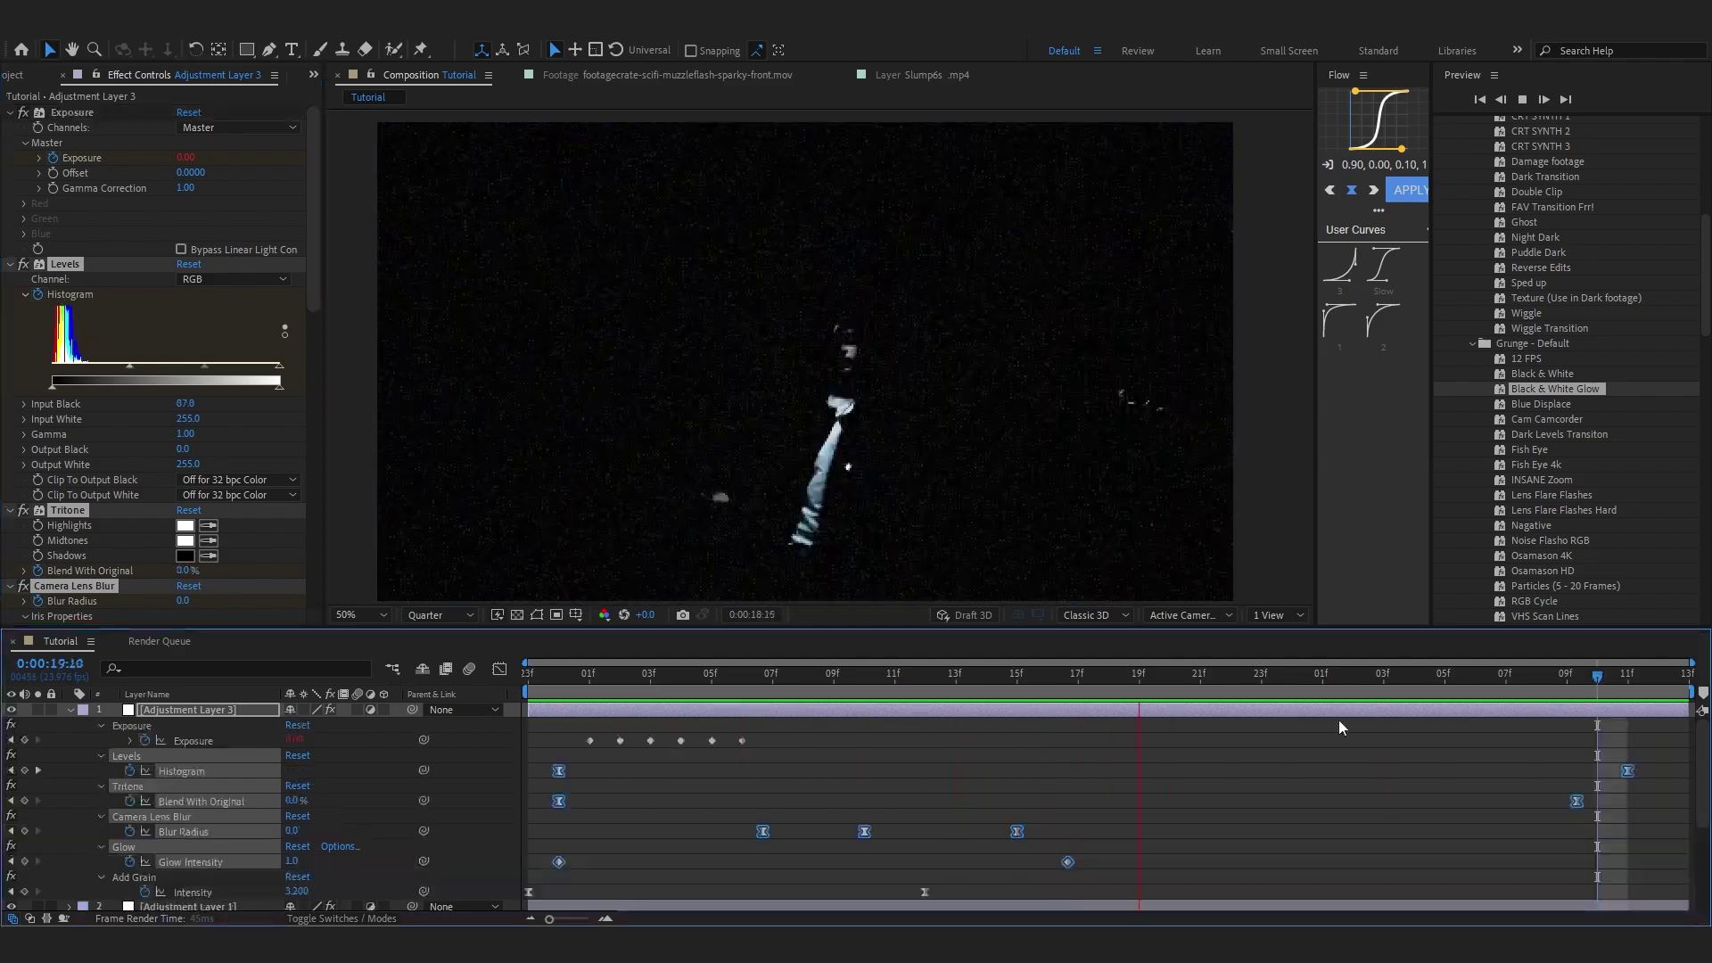
pyautogui.press('u')
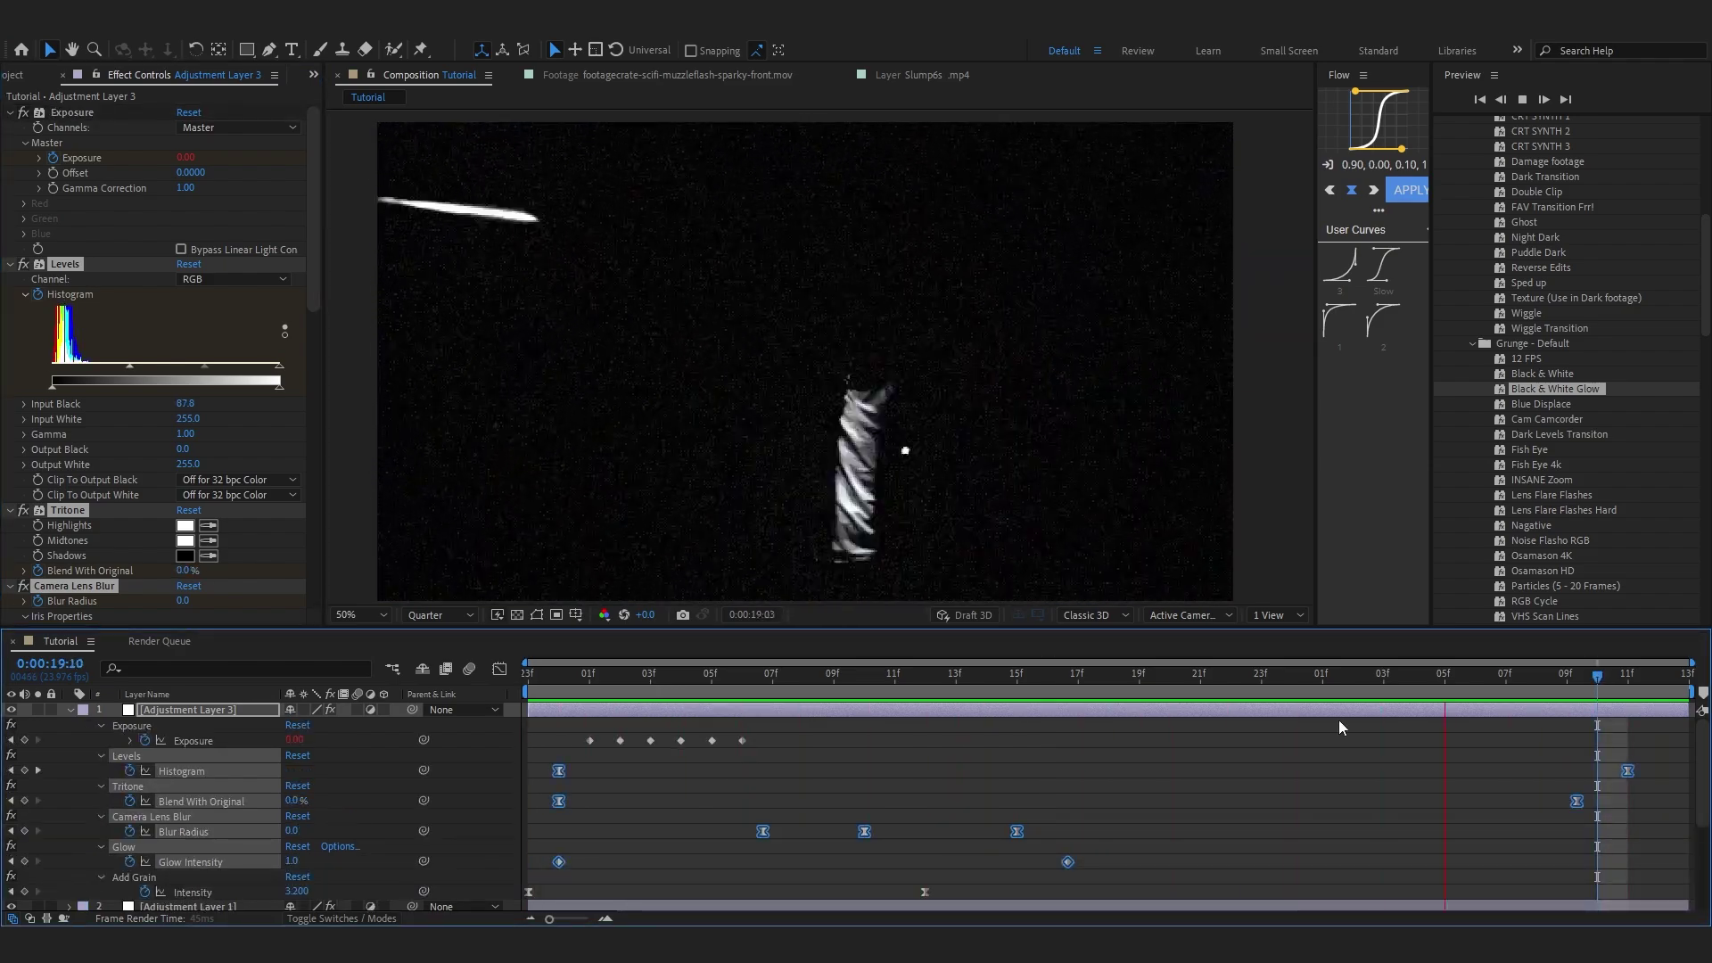
pyautogui.press('u')
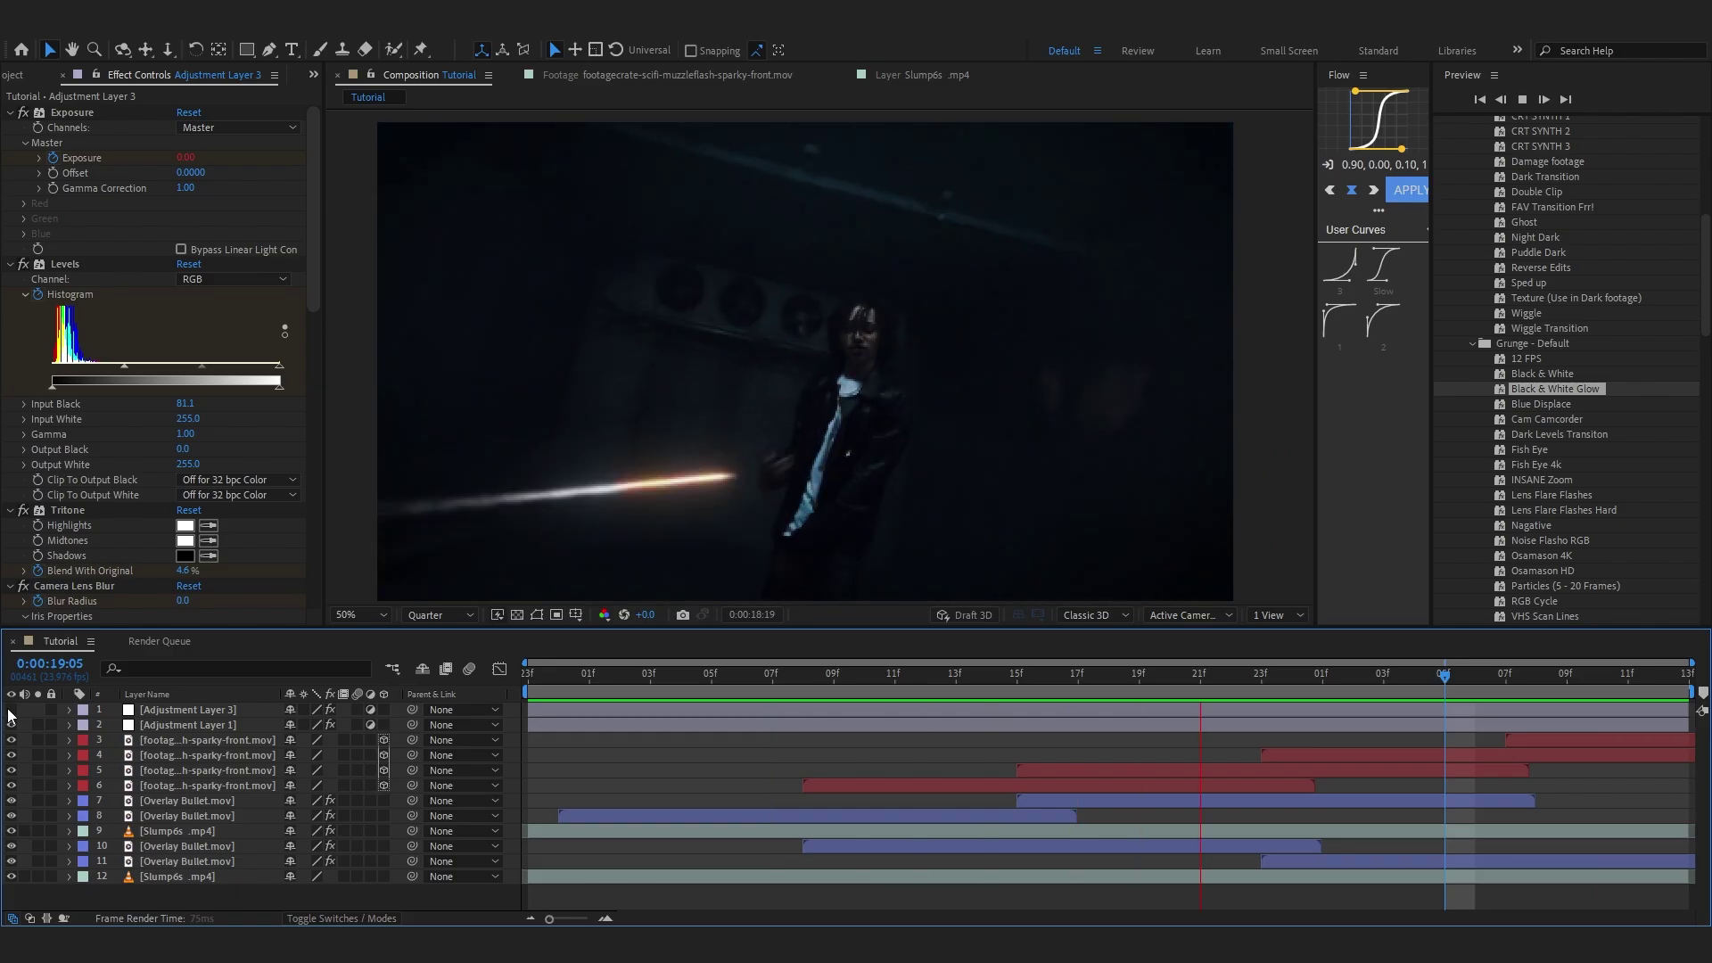